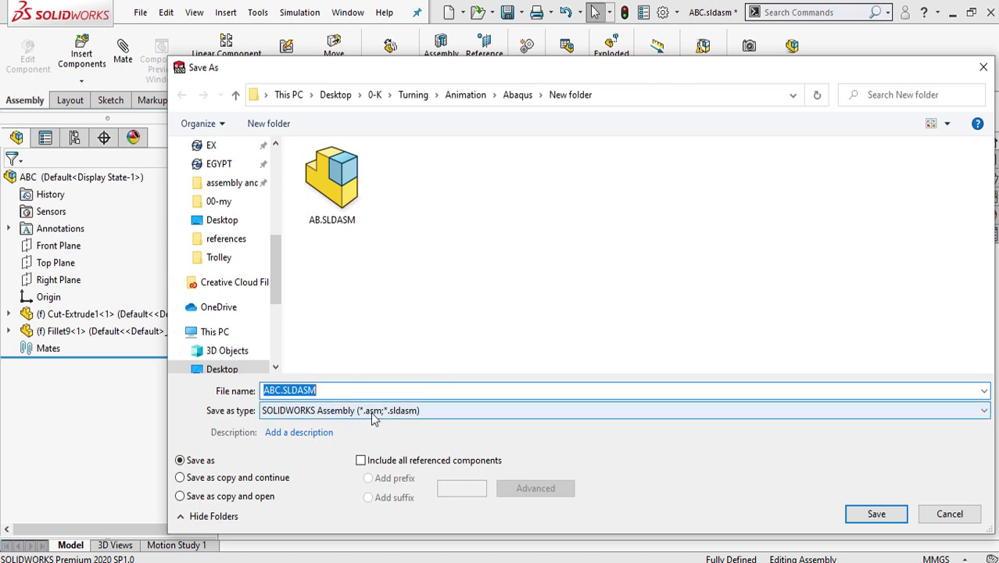
Choose Local Disk (E:) as the save location and name the assembly file snapfit
{"action": "left_click_drag", "start_coordinate": [270, 272], "coordinate": [278, 329]}
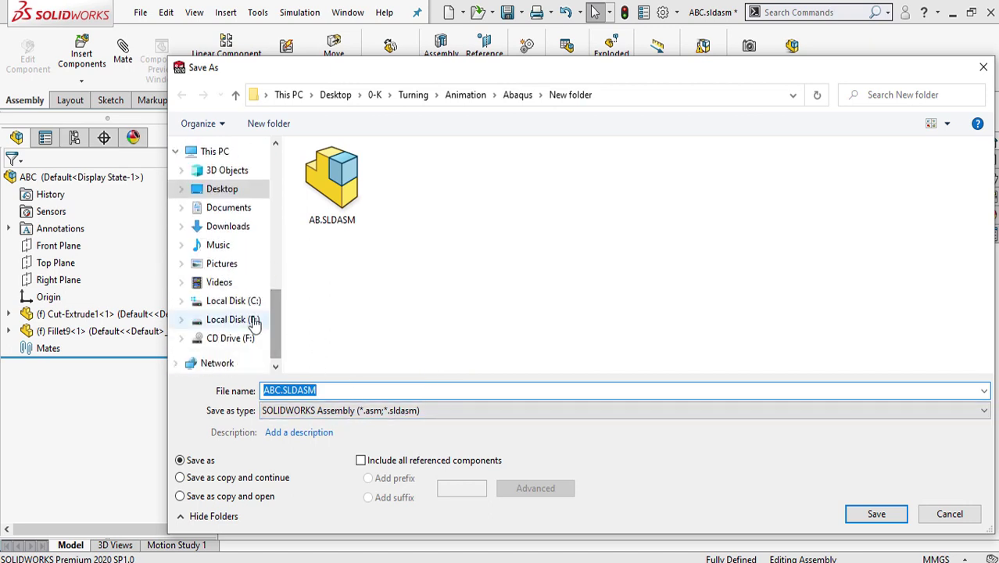
{"action": "left_click", "coordinate": [250, 319]}
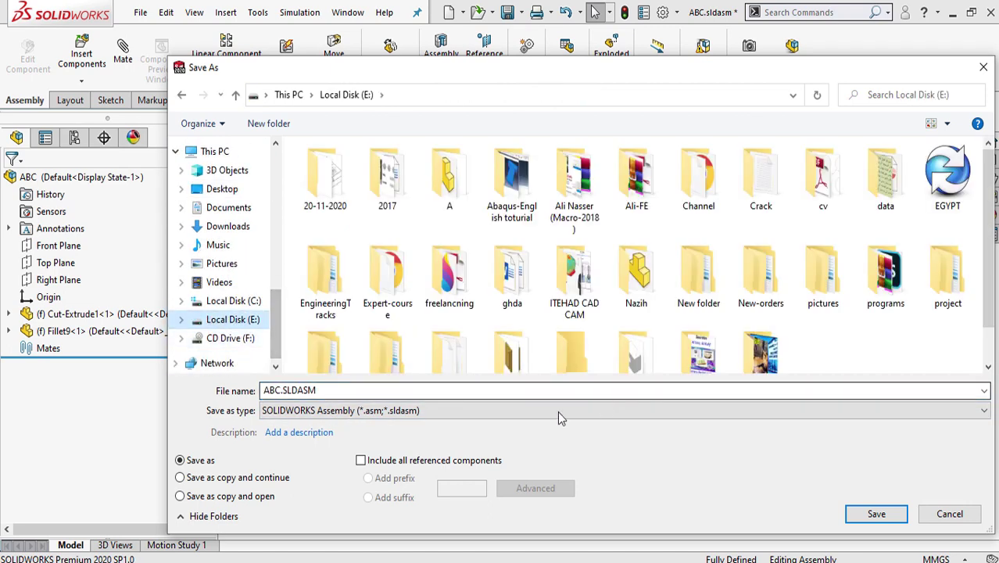
{"action": "double_click", "coordinate": [368, 390]}
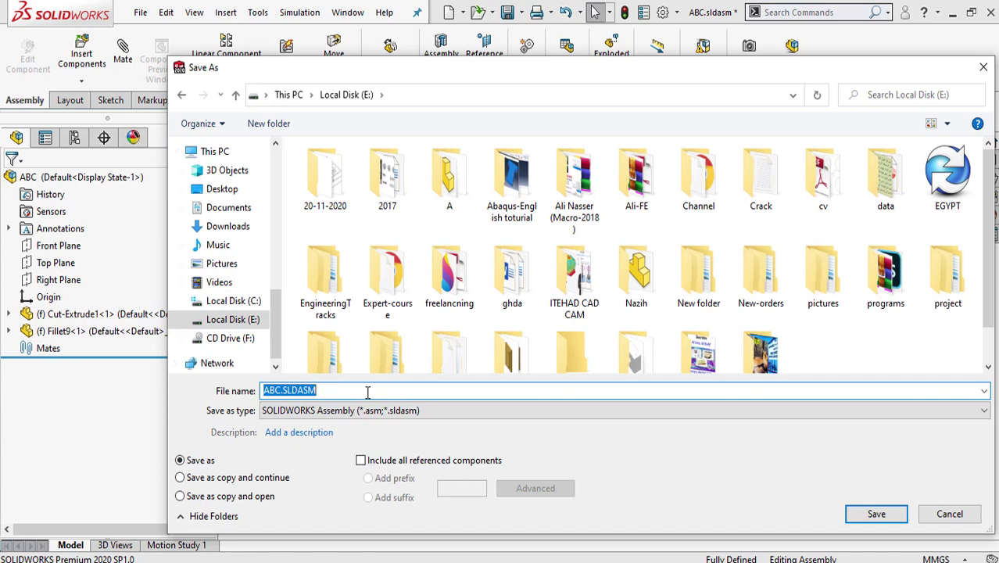
{"action": "type", "text": "fi"}
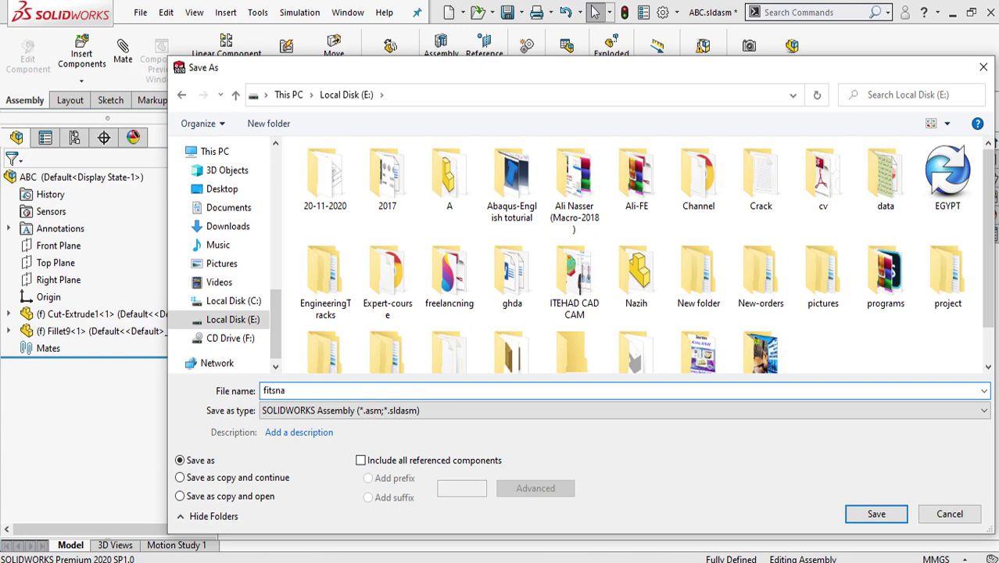
{"action": "type", "text": "tsn"}
{"action": "key", "text": "BackSpace"}
{"action": "key", "text": "BackSpace"}
{"action": "key", "text": "BackSpace"}
{"action": "key", "text": "BackSpace"}
{"action": "key", "text": "BackSpace"}
{"action": "type", "text": "sn"}
Set the file type to Parasolid (*.x_t) and save the snapfit assembly
{"action": "left_click", "coordinate": [720, 412]}
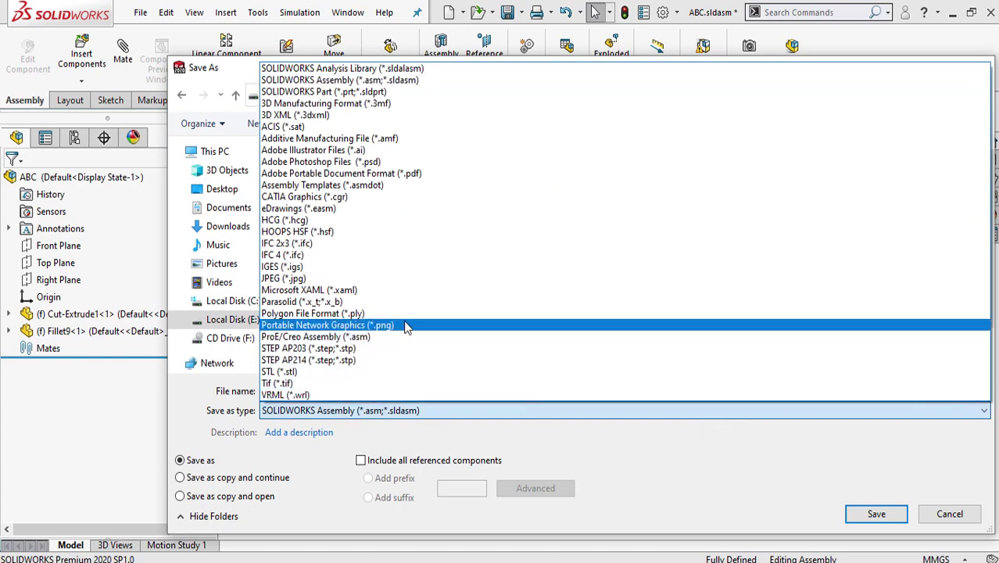
{"action": "left_click", "coordinate": [313, 302]}
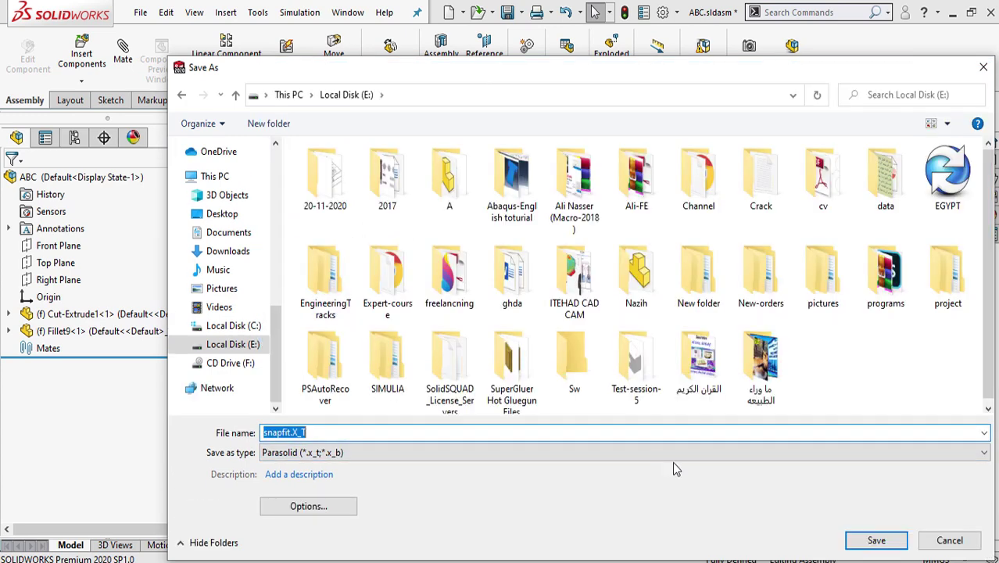
{"action": "left_click", "coordinate": [875, 542]}
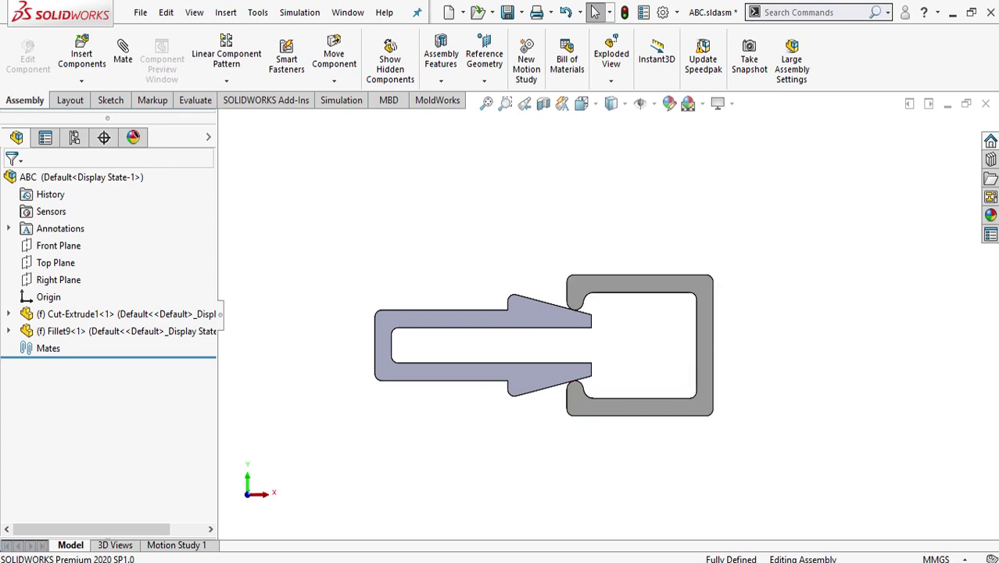
Close SOLIDWORKS without saving the modified documents, and maximize the Abaqus/CAE window
{"action": "left_click", "coordinate": [990, 12]}
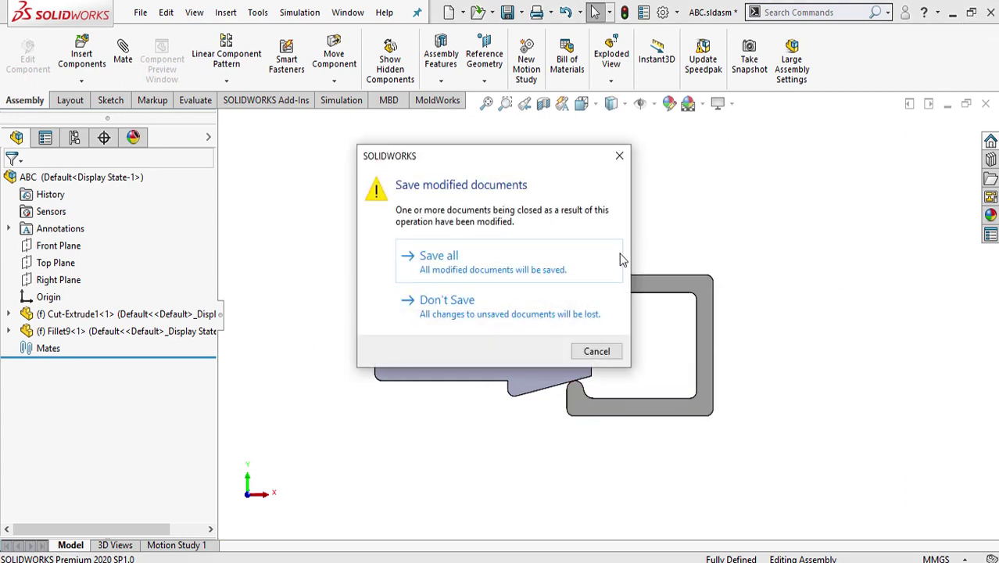
{"action": "left_click", "coordinate": [468, 313]}
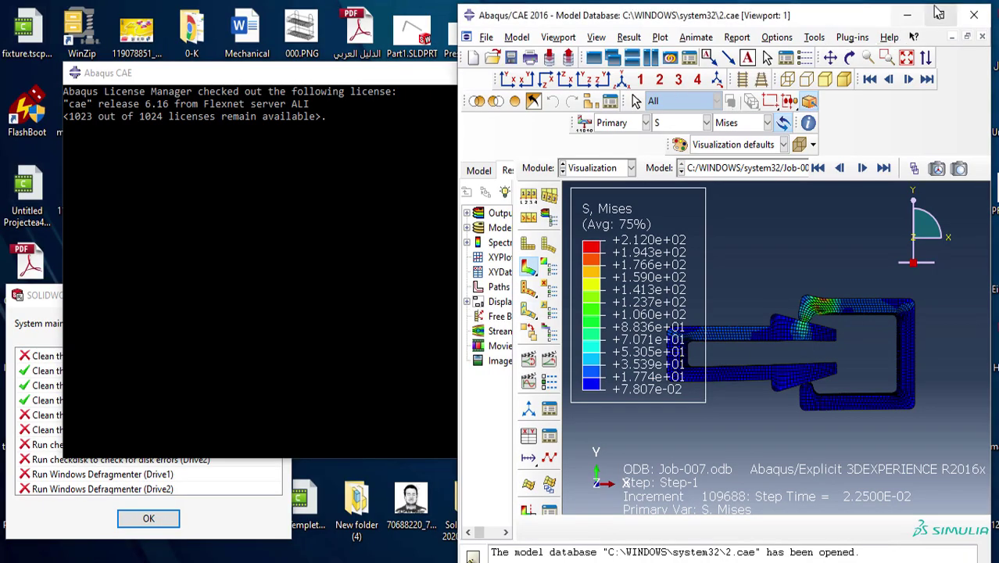
{"action": "left_click", "coordinate": [936, 12]}
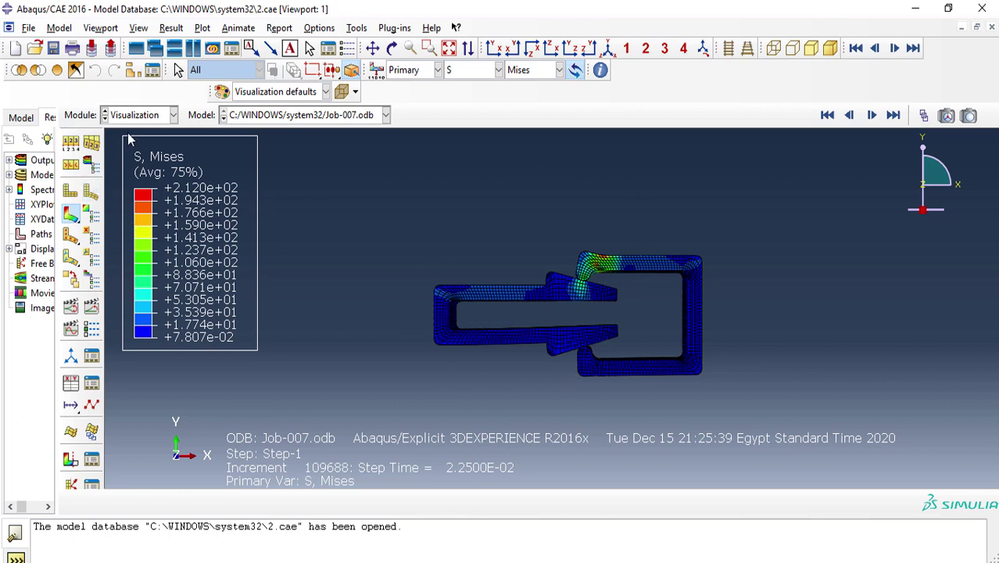
Play the time-history animation of the Mises stress results in Job-007.odb
{"action": "left_click", "coordinate": [92, 311]}
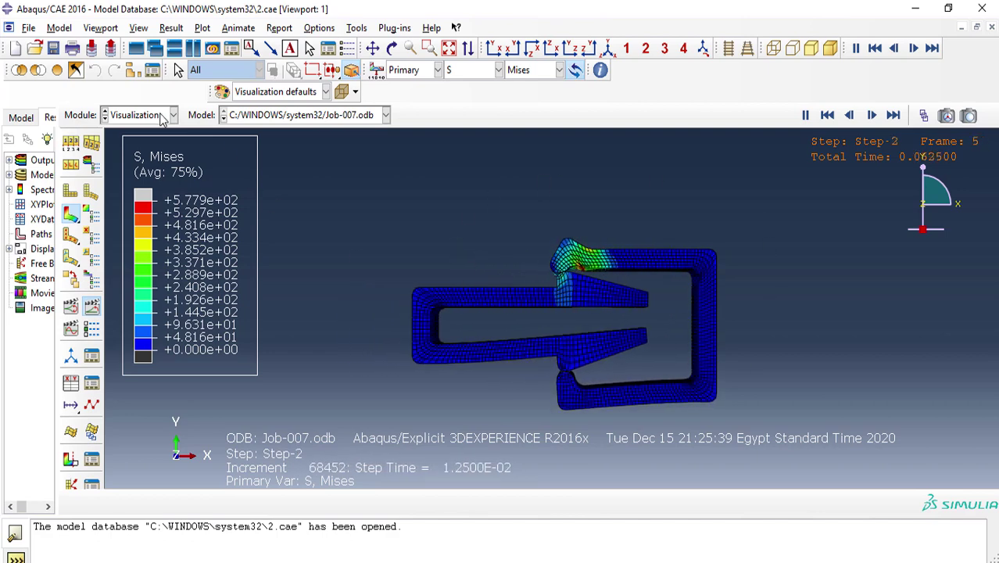
{"action": "left_click", "coordinate": [28, 28]}
{"action": "left_click", "coordinate": [561, 241]}
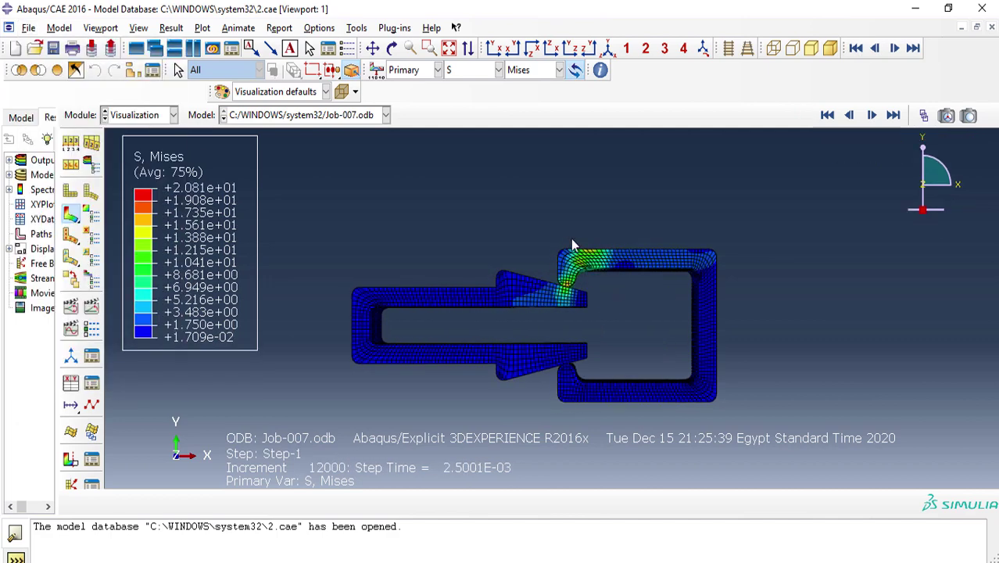
Close the Job-007.odb output database and create a new model database
{"action": "left_click", "coordinate": [28, 28]}
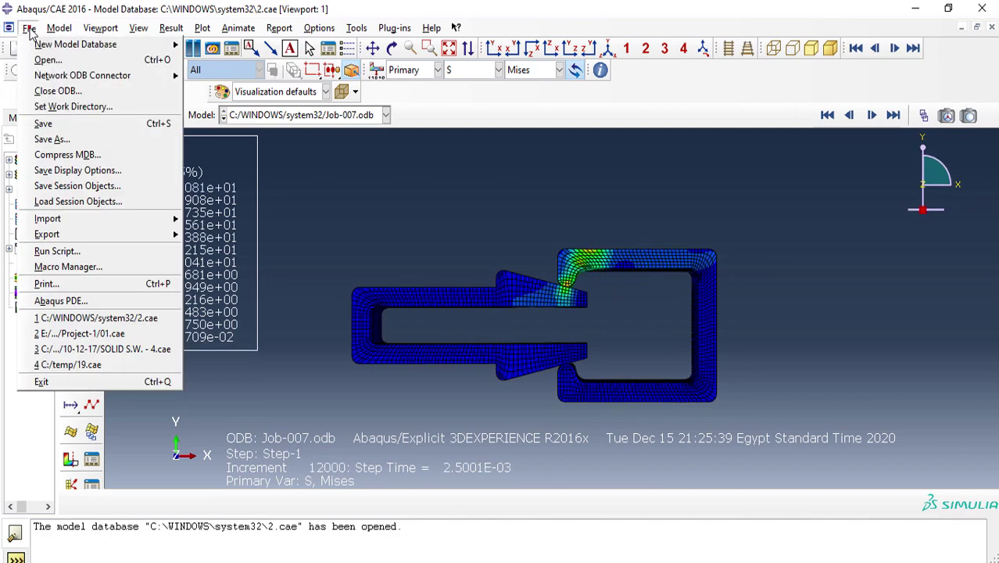
{"action": "left_click", "coordinate": [57, 92]}
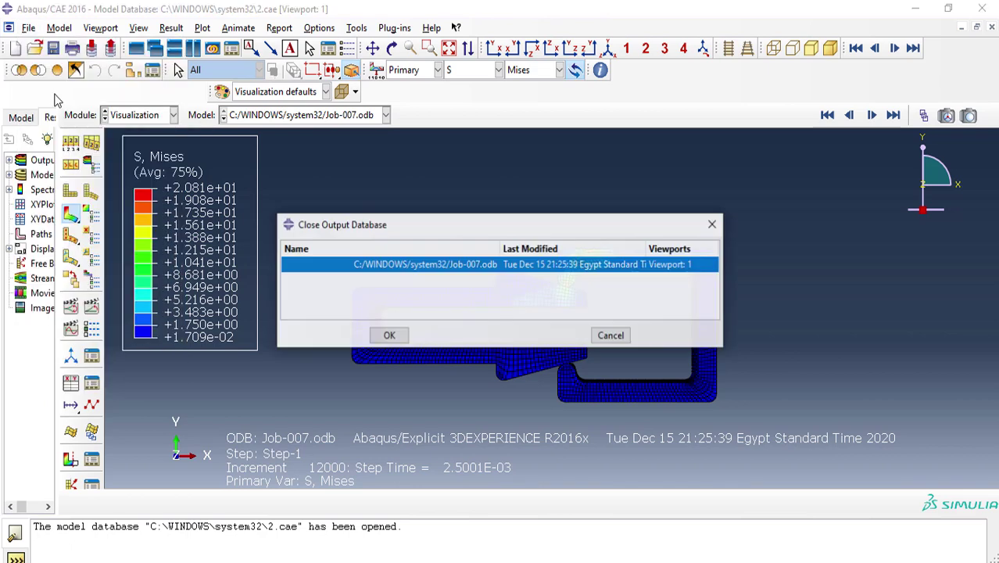
{"action": "left_click", "coordinate": [389, 335]}
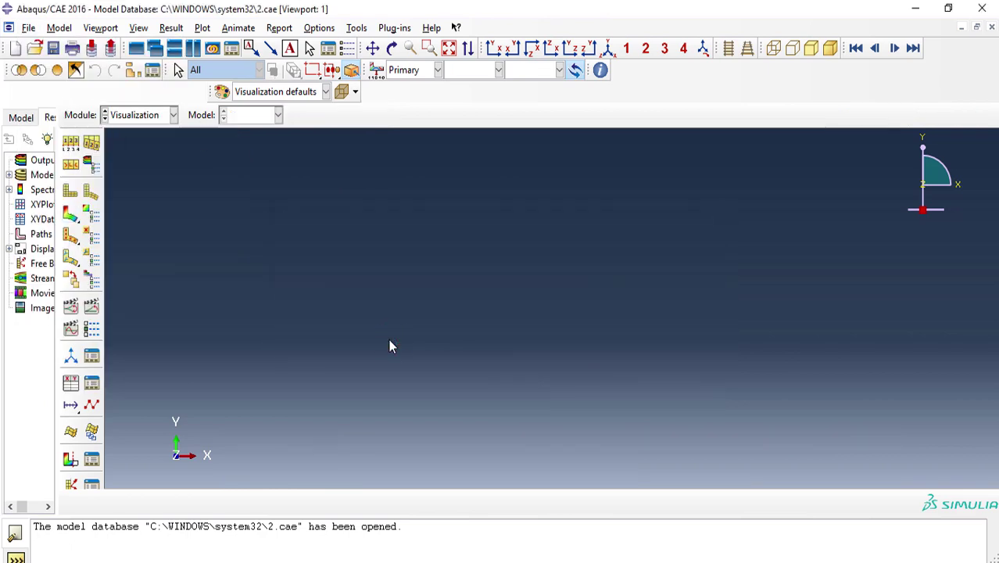
{"action": "left_click", "coordinate": [16, 49]}
Start an assembly import and browse to the E:\ drive
{"action": "left_click", "coordinate": [29, 28]}
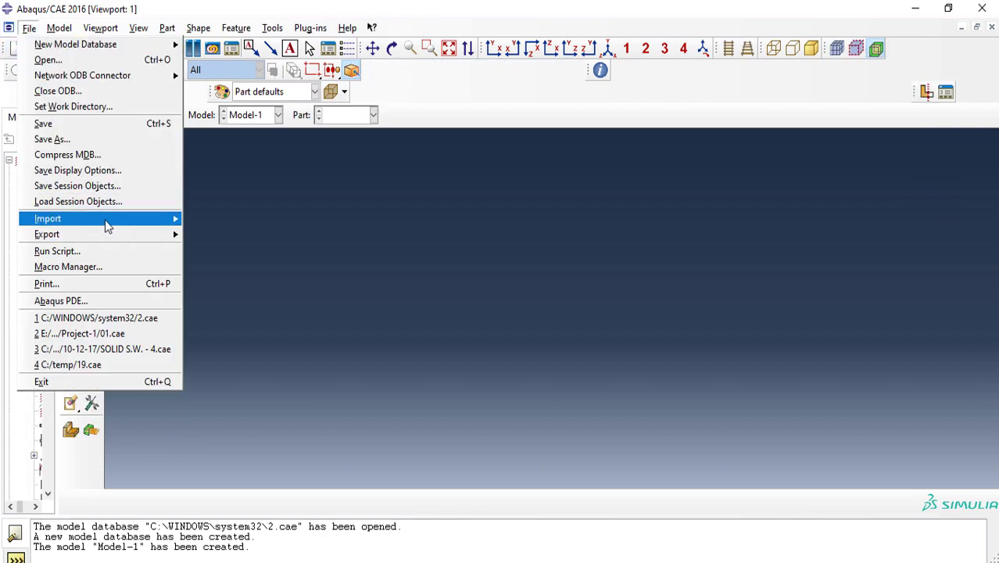
{"action": "mouse_move", "coordinate": [129, 220]}
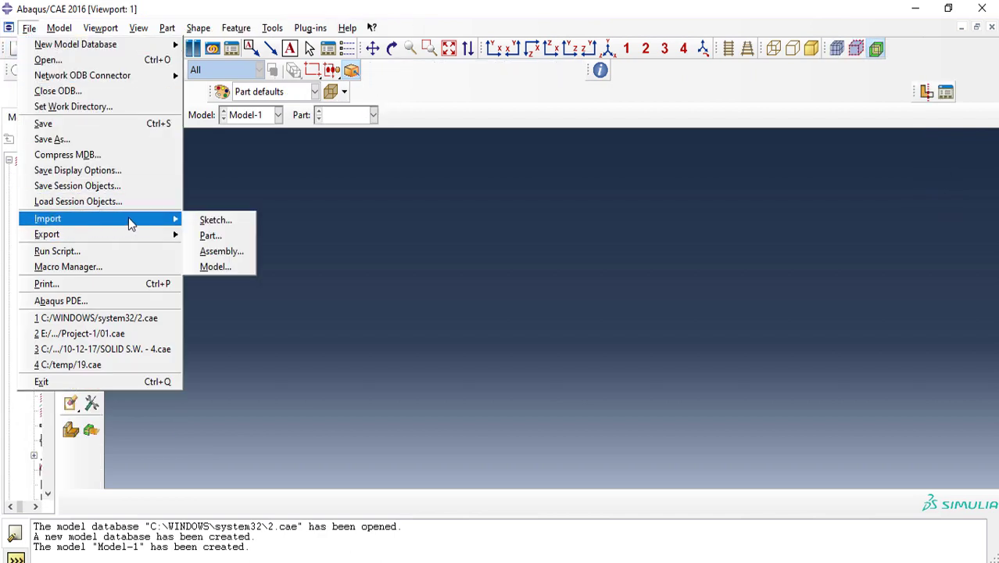
{"action": "left_click", "coordinate": [221, 251]}
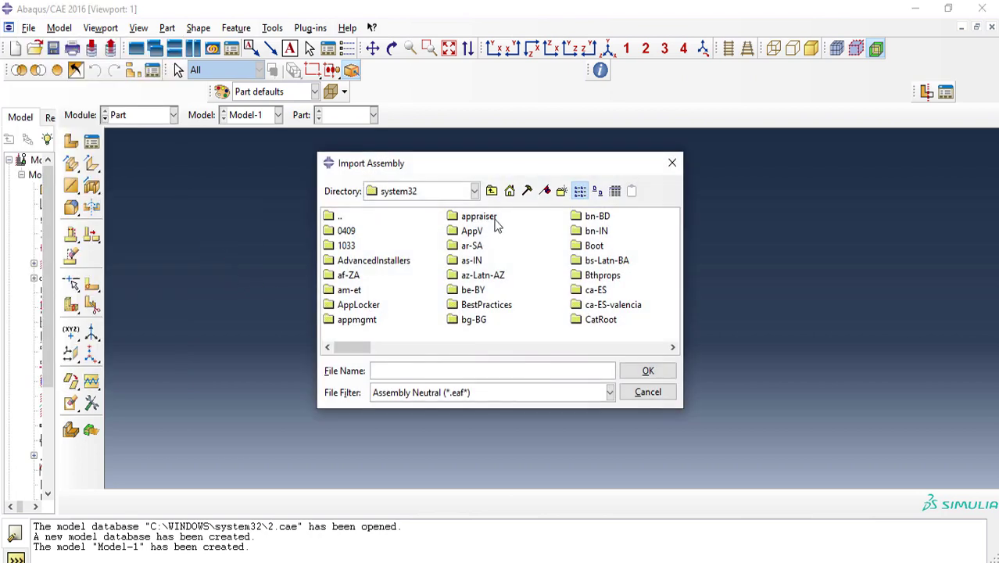
{"action": "left_click", "coordinate": [462, 195]}
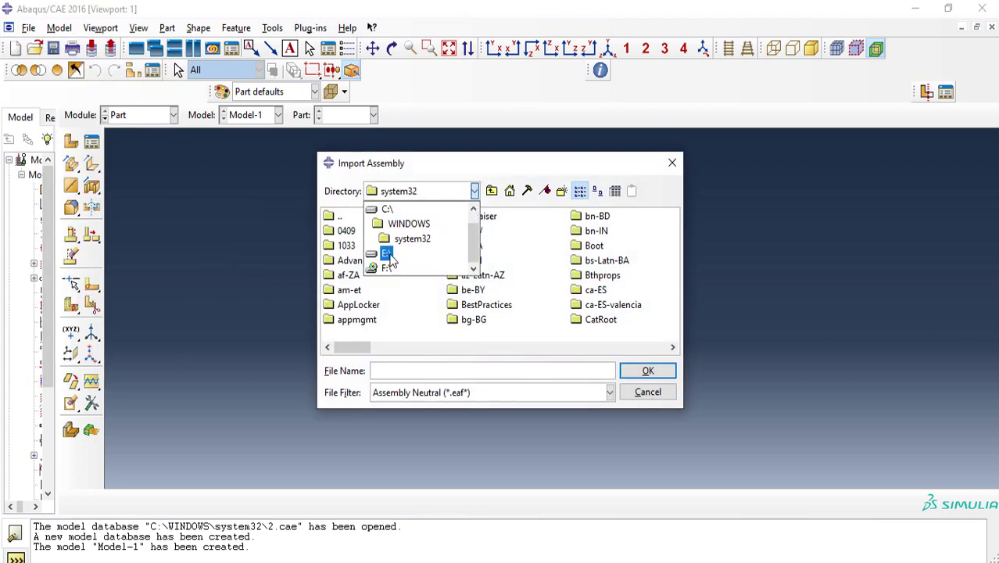
{"action": "left_click", "coordinate": [380, 256]}
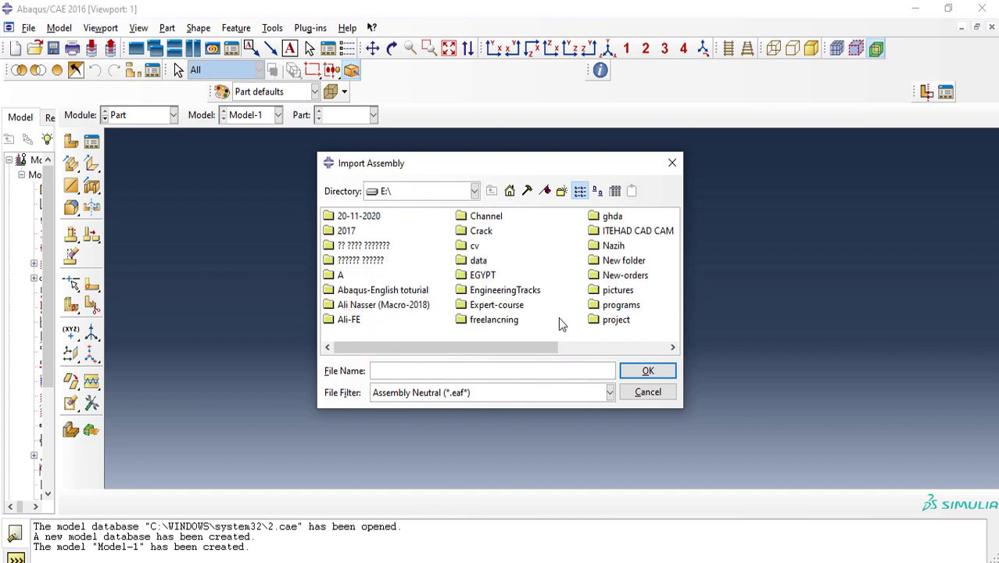
{"action": "left_click_drag", "start_coordinate": [467, 351], "coordinate": [567, 351]}
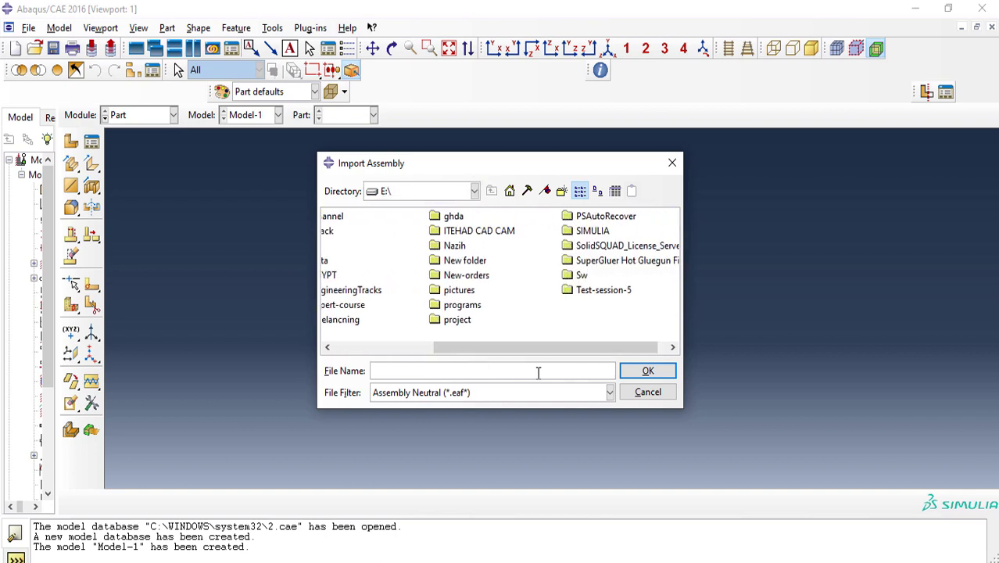
Filter for Parasolid files, open snapfit.x_t and import the whole snapfit assembly with all lengths multiplied by 1
{"action": "left_click", "coordinate": [487, 397]}
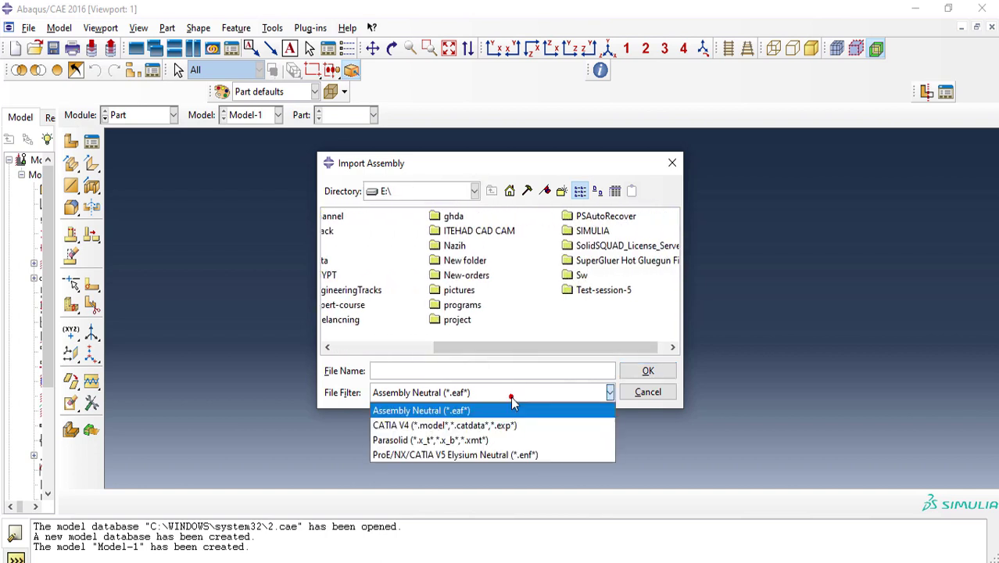
{"action": "left_click", "coordinate": [450, 441]}
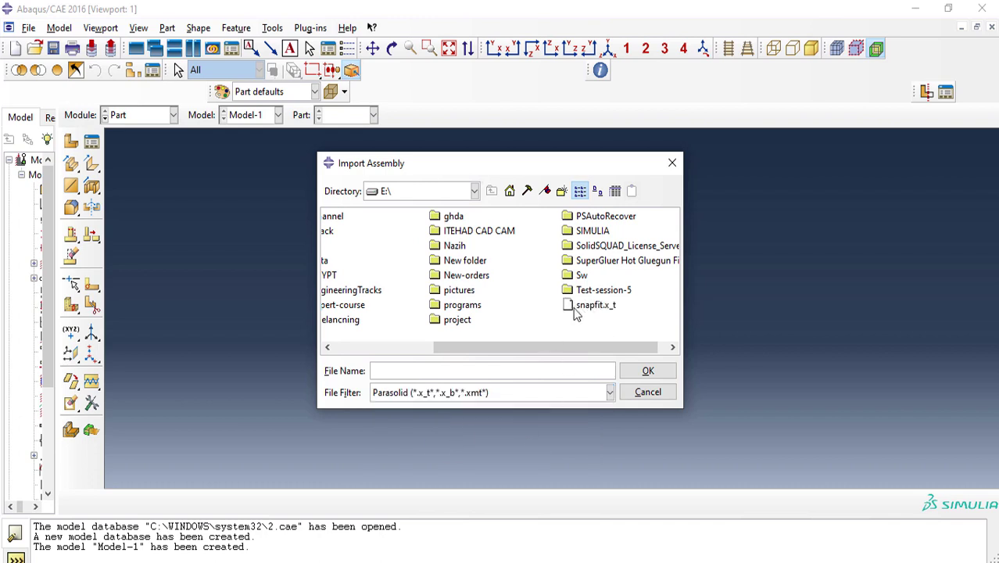
{"action": "double_click", "coordinate": [582, 308]}
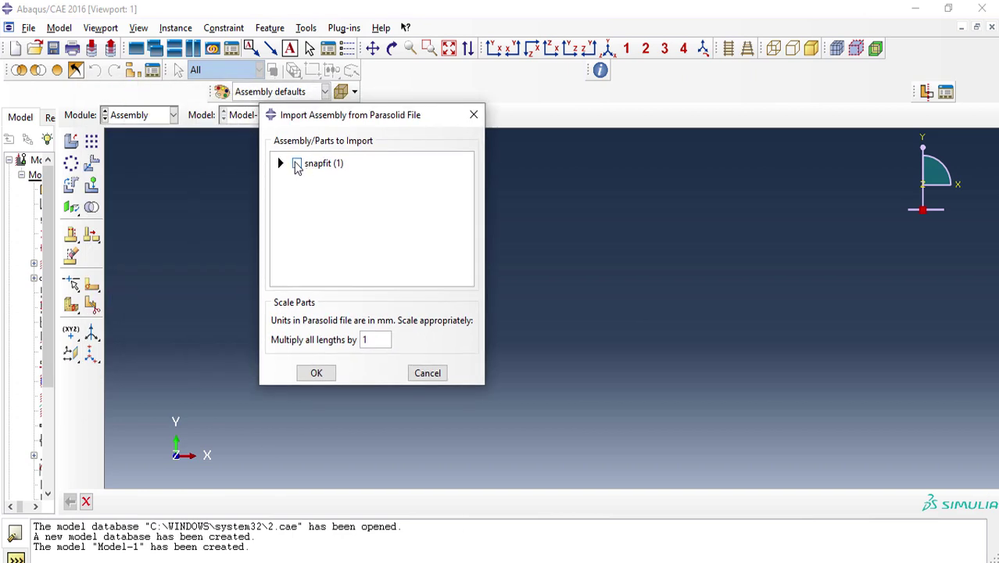
{"action": "left_click", "coordinate": [297, 164]}
{"action": "left_click", "coordinate": [317, 373]}
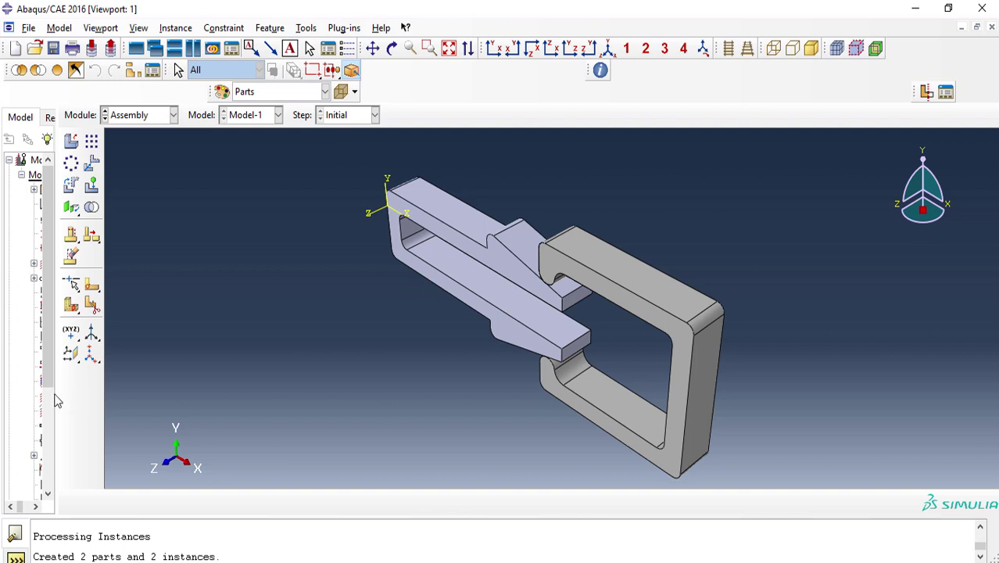
Widen the model tree and inspect the imported parts Cut-Extrude1 and Fillet9 in the Part module
{"action": "left_click_drag", "start_coordinate": [55, 393], "coordinate": [237, 385]}
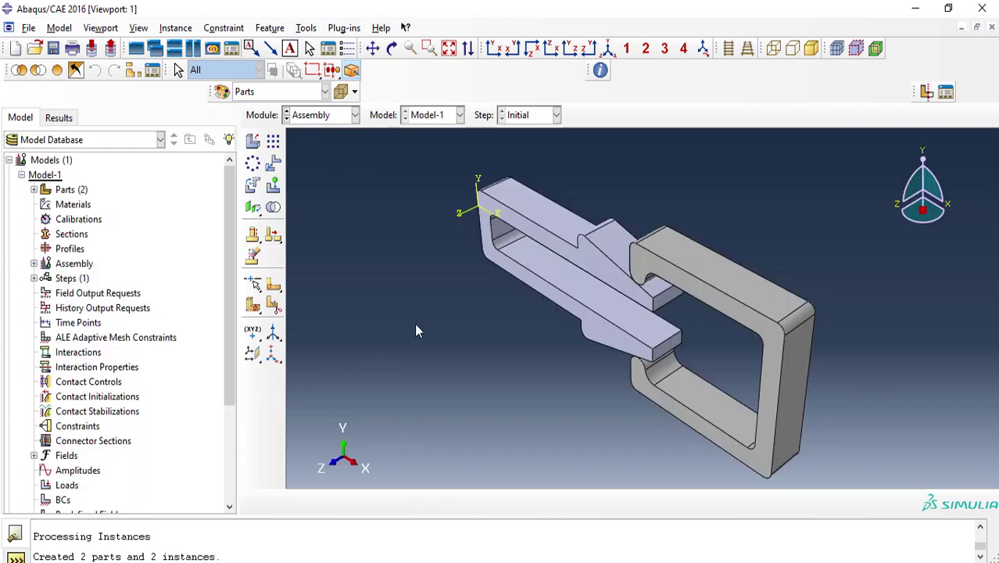
{"action": "left_click", "coordinate": [326, 115]}
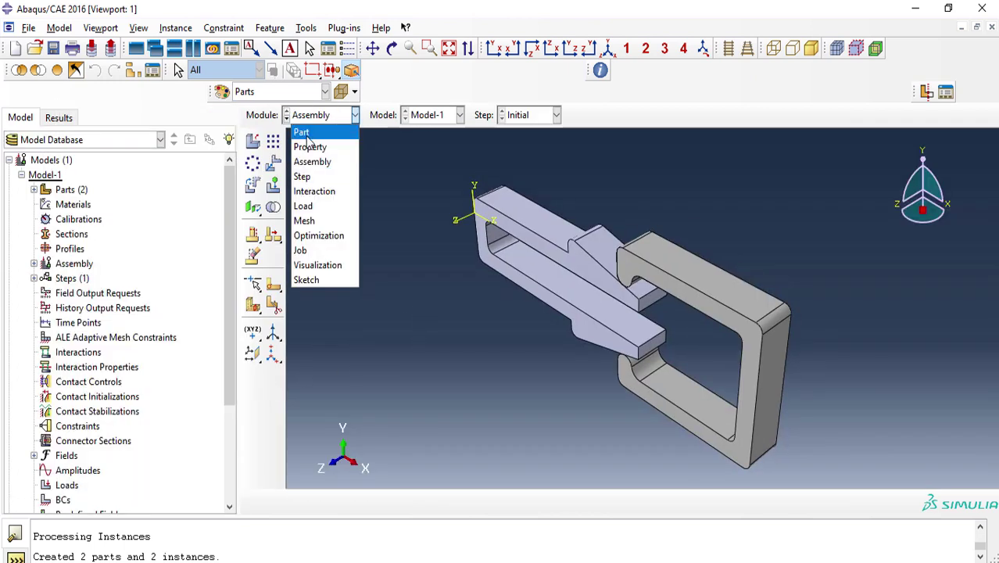
{"action": "left_click", "coordinate": [305, 135]}
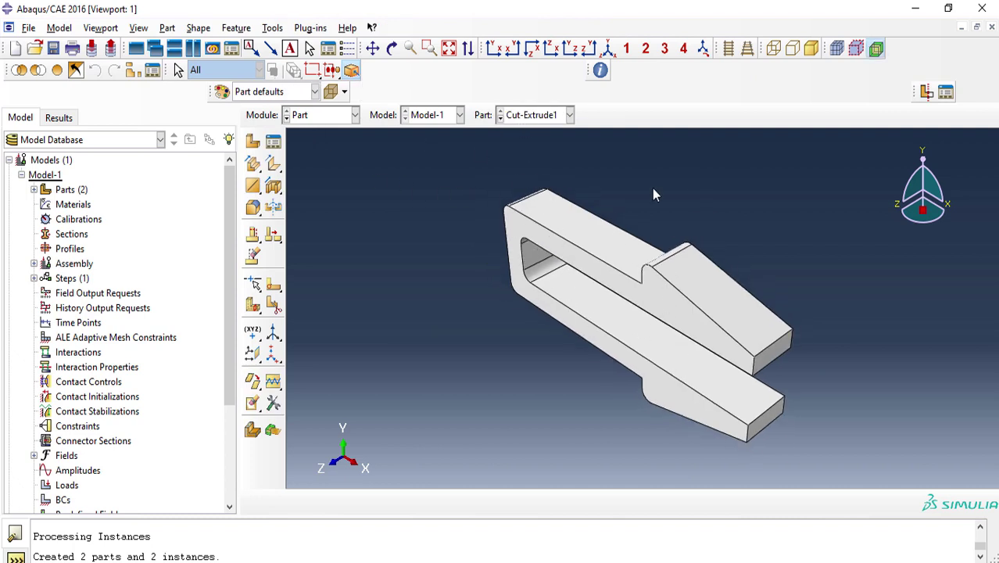
{"action": "left_click", "coordinate": [533, 117]}
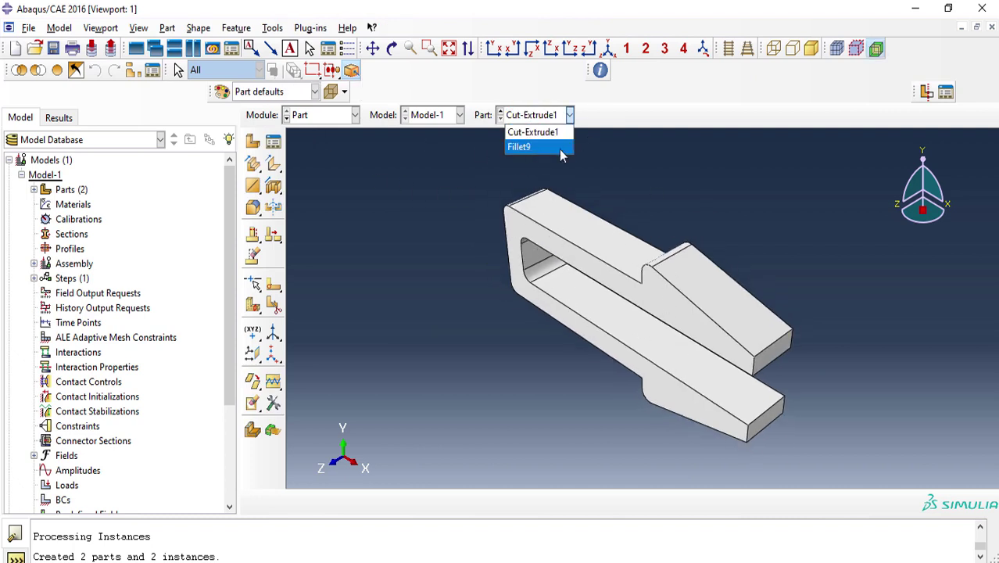
{"action": "left_click", "coordinate": [544, 148]}
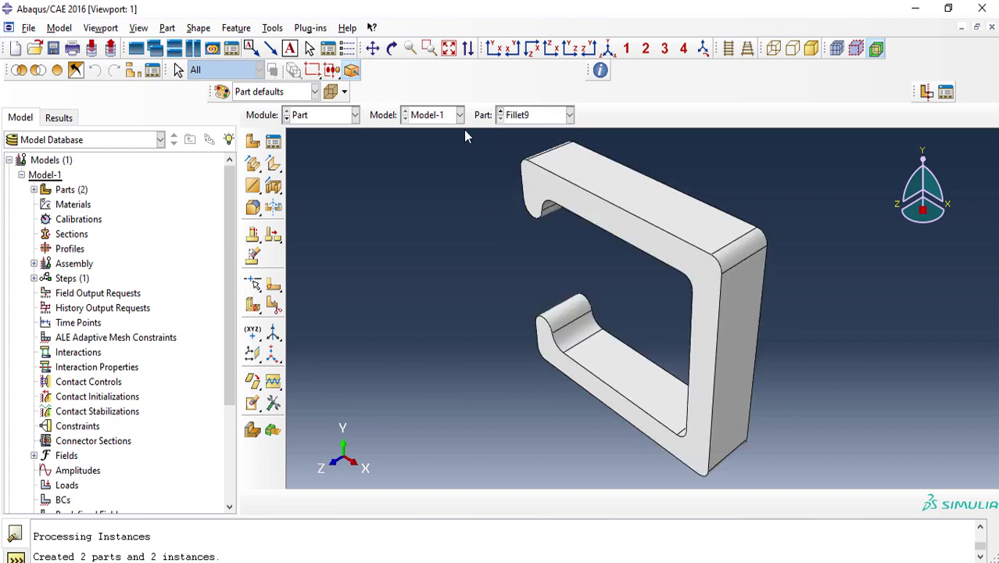
In the Property module, create a material and give it a uniform mass density of 3e-9
{"action": "left_click", "coordinate": [347, 115]}
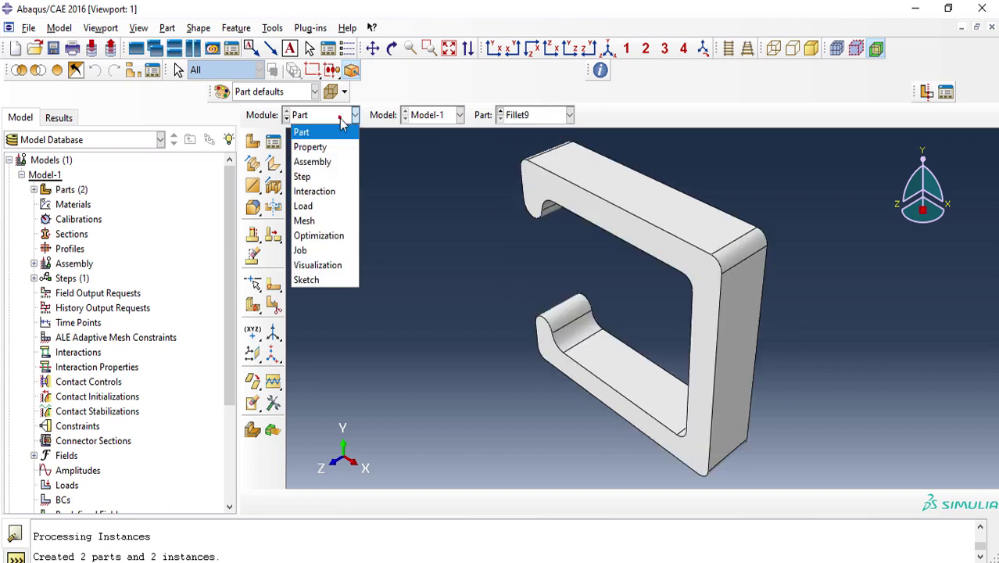
{"action": "left_click", "coordinate": [320, 151]}
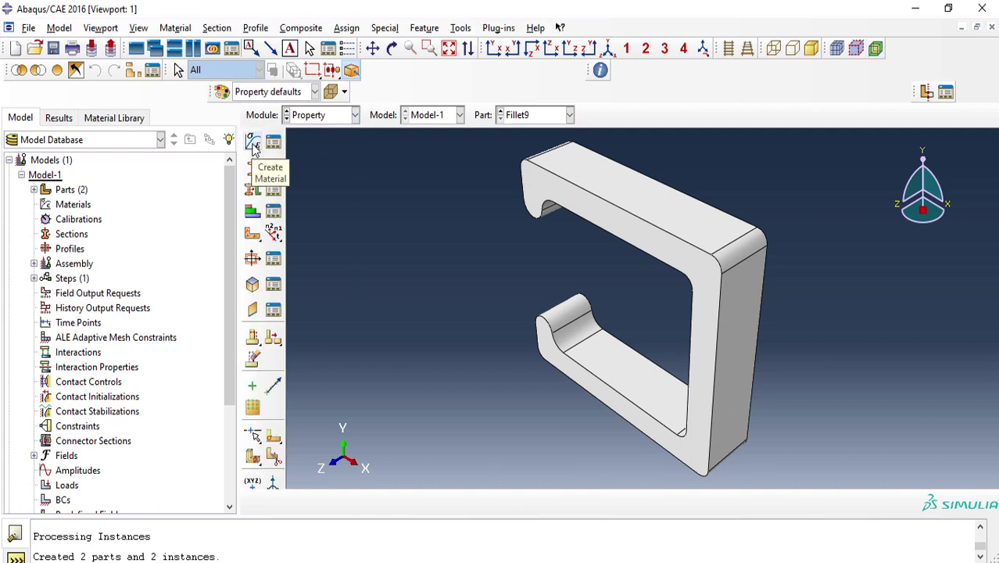
{"action": "left_click", "coordinate": [254, 141]}
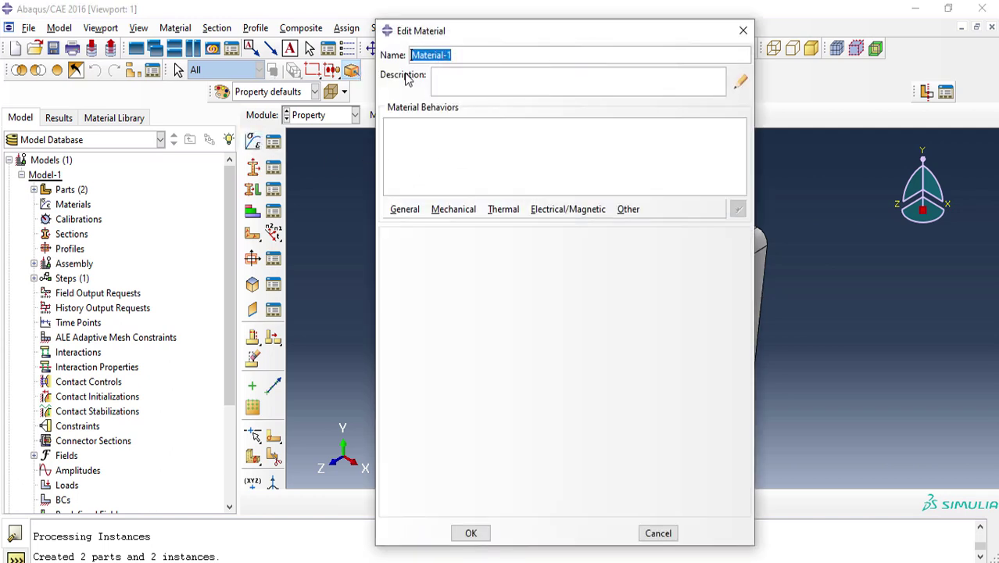
{"action": "left_click", "coordinate": [404, 211]}
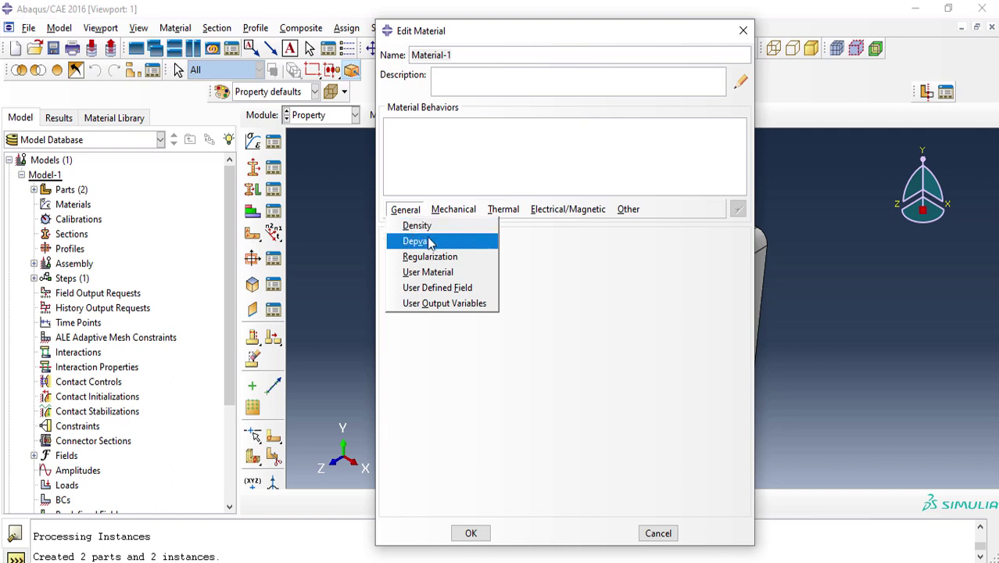
{"action": "left_click", "coordinate": [428, 237]}
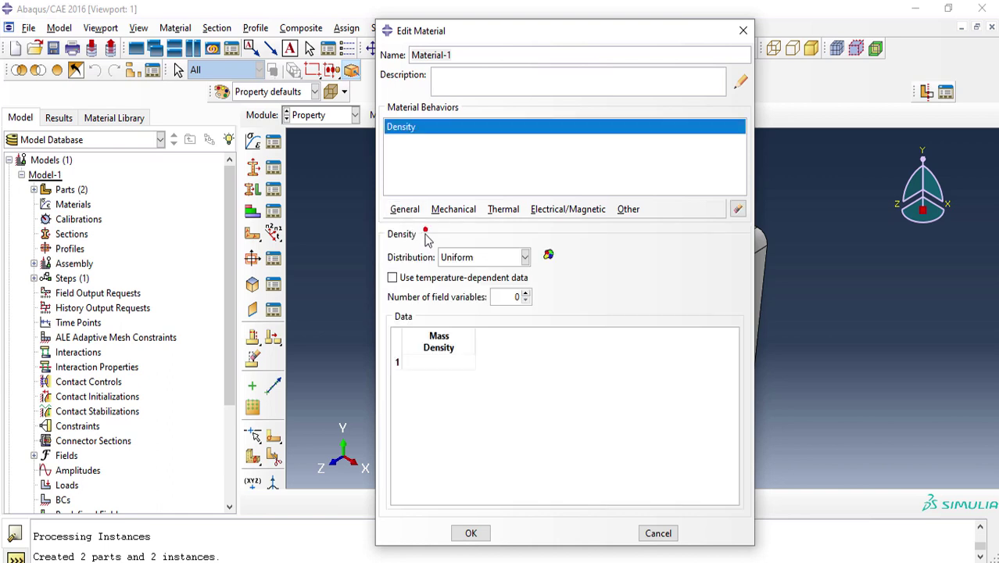
{"action": "left_click", "coordinate": [432, 362]}
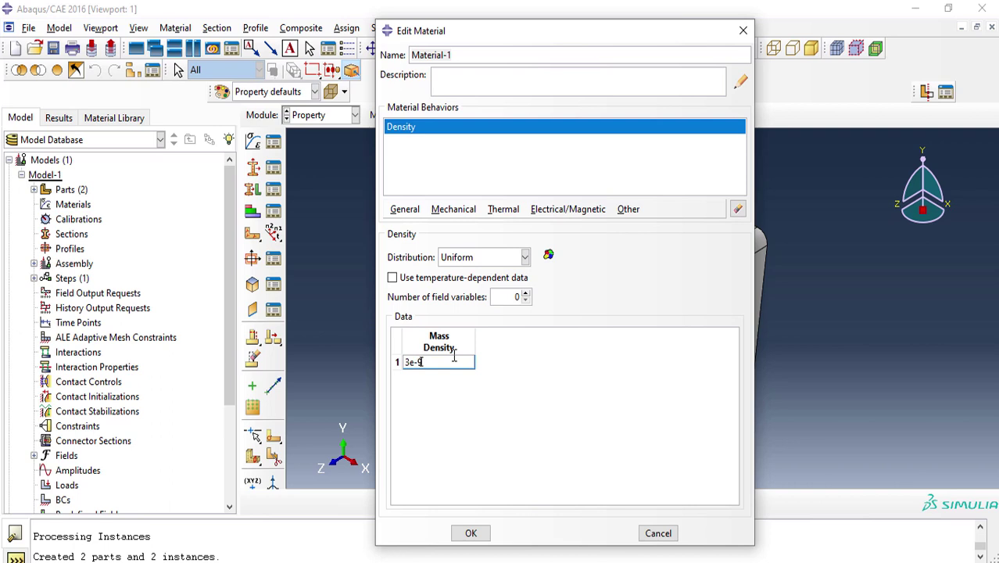
Add isotropic elastic behavior with Young's modulus 3000 and Poisson's ratio 0.4, and save the material
{"action": "left_click", "coordinate": [446, 214]}
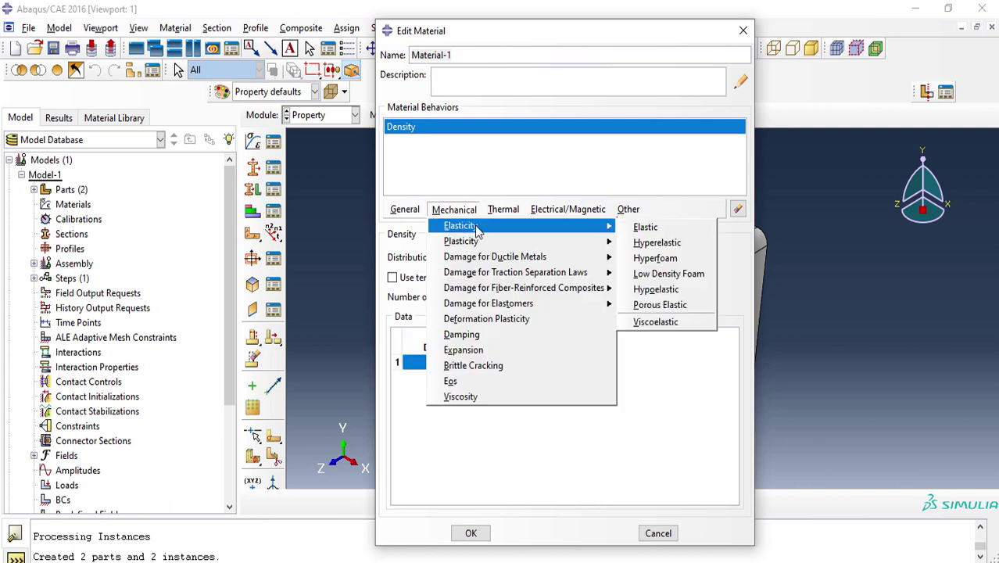
{"action": "left_click", "coordinate": [565, 211]}
{"action": "mouse_move", "coordinate": [454, 210]}
{"action": "mouse_move", "coordinate": [601, 226]}
{"action": "left_click", "coordinate": [670, 227]}
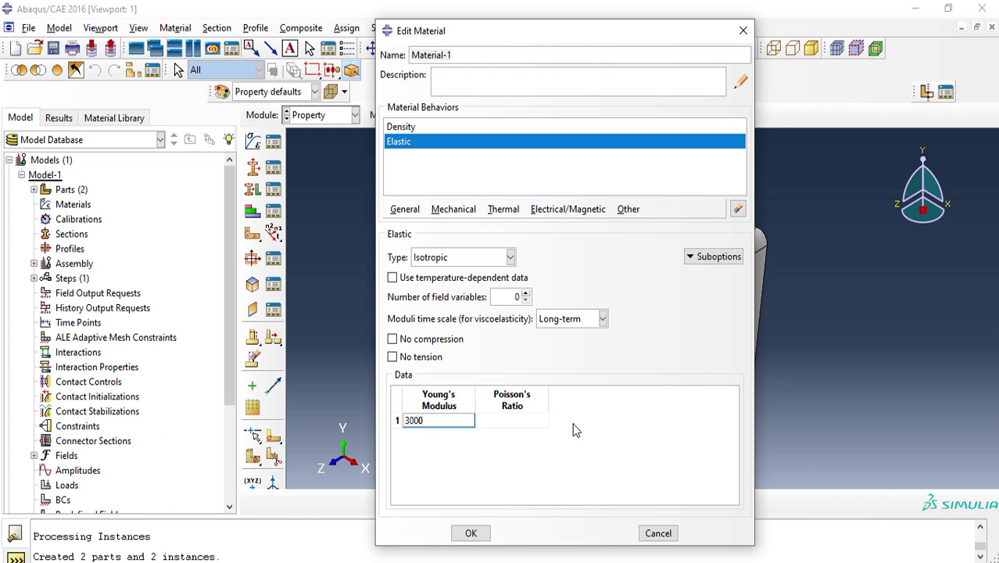
{"action": "left_click", "coordinate": [508, 422]}
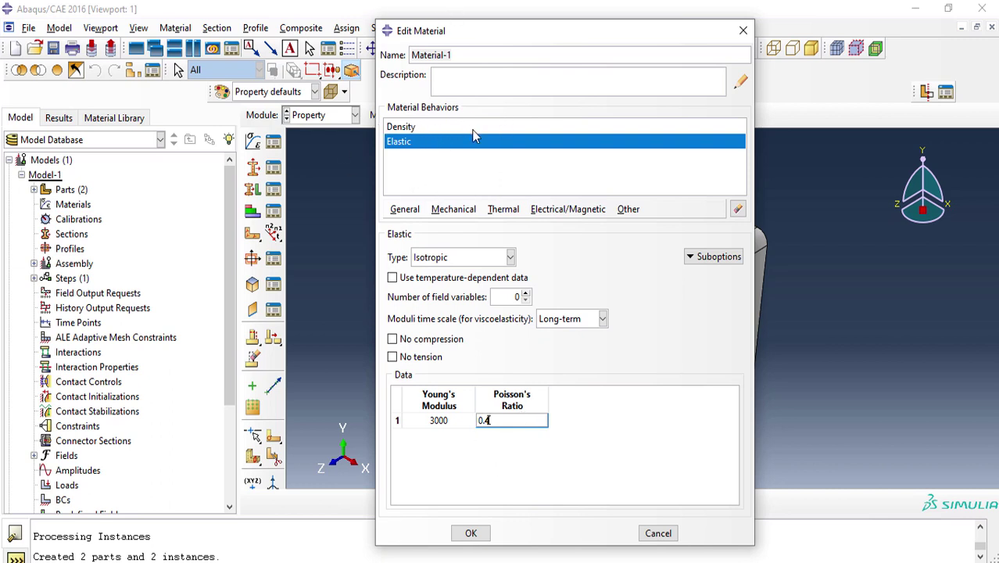
{"action": "left_click", "coordinate": [471, 533]}
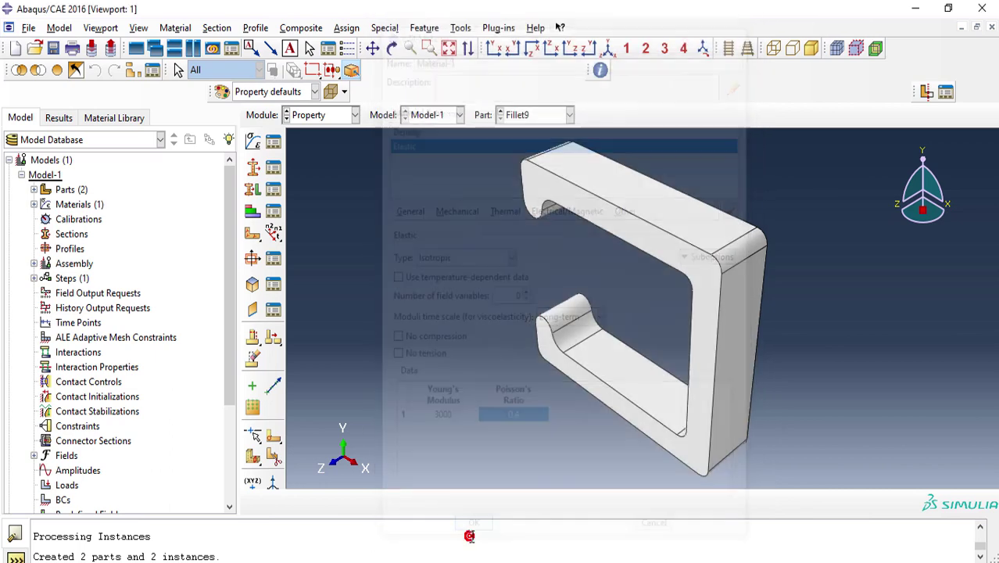
Create a solid, homogeneous section that uses Material-1, without a plane stress/strain thickness
{"action": "left_click", "coordinate": [255, 174]}
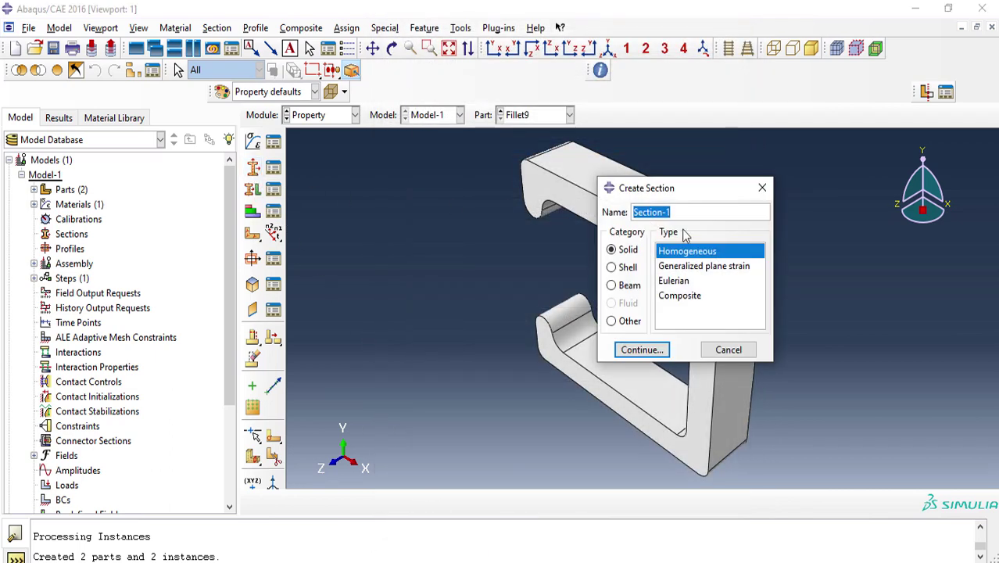
{"action": "left_click_drag", "start_coordinate": [694, 197], "coordinate": [482, 199]}
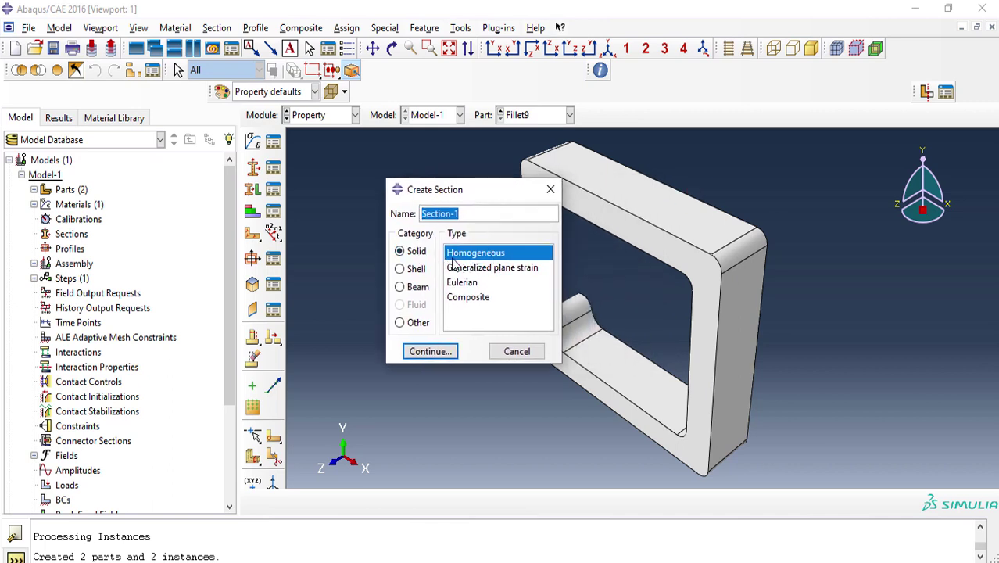
{"action": "left_click", "coordinate": [430, 351]}
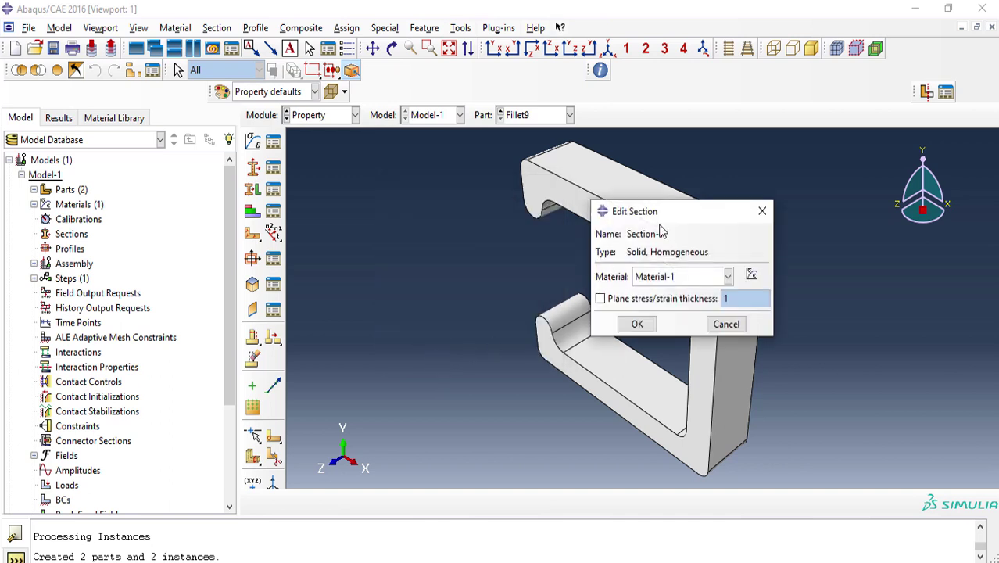
{"action": "left_click_drag", "start_coordinate": [677, 204], "coordinate": [466, 218]}
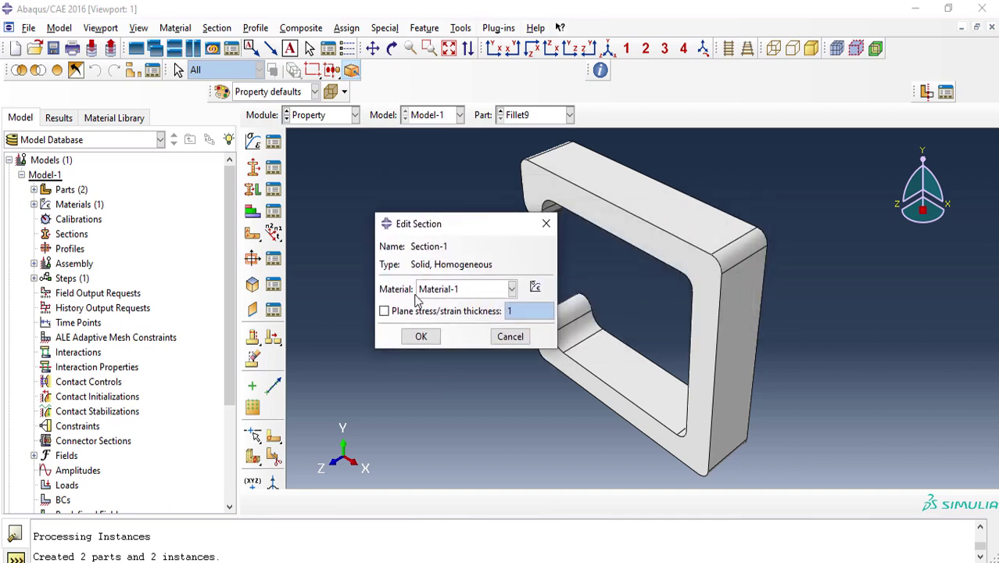
{"action": "left_click", "coordinate": [421, 336]}
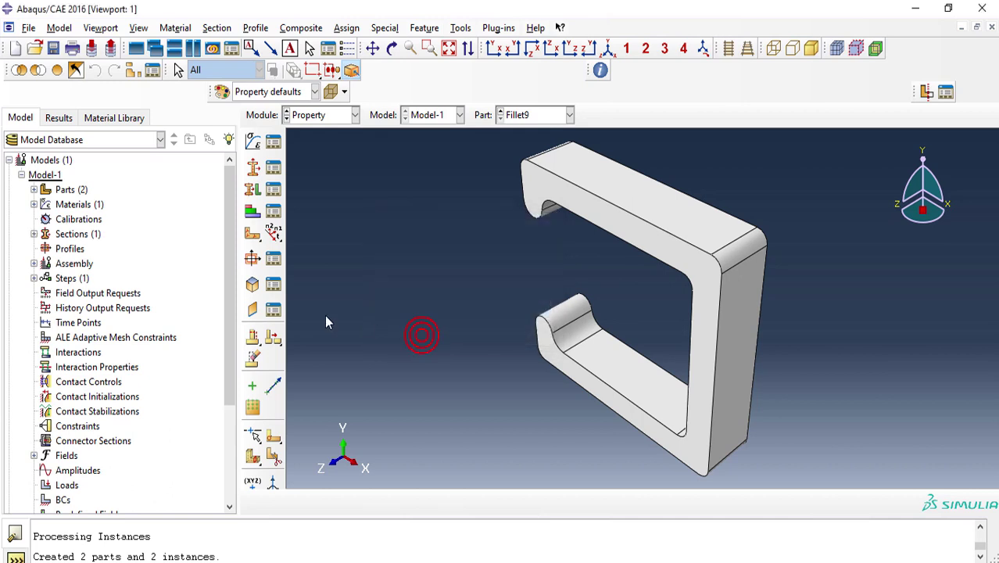
Assign Section-1 to the whole Fillet9 part, creating a set for the region
{"action": "left_click", "coordinate": [253, 193]}
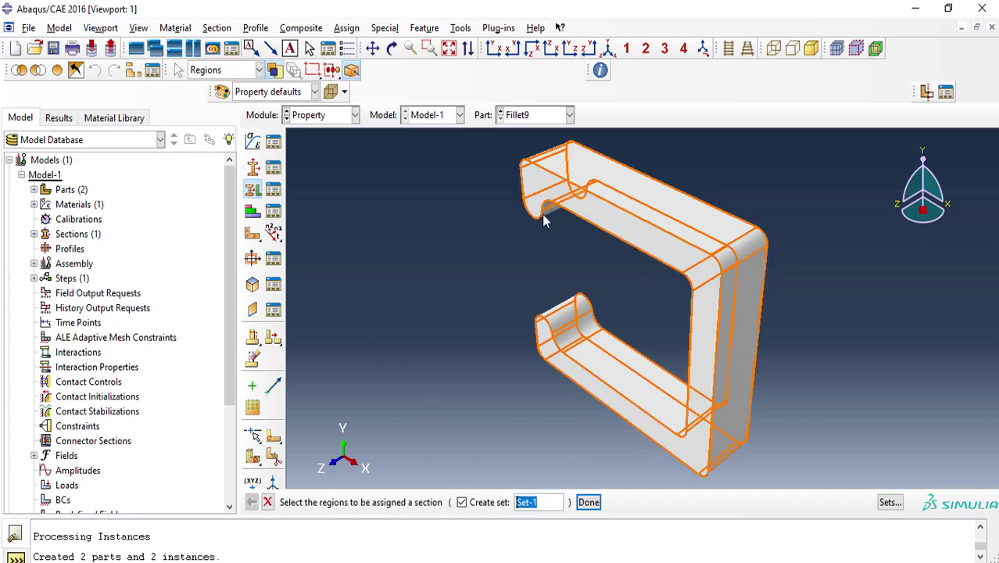
{"action": "left_click", "coordinate": [643, 425]}
{"action": "left_click", "coordinate": [589, 502]}
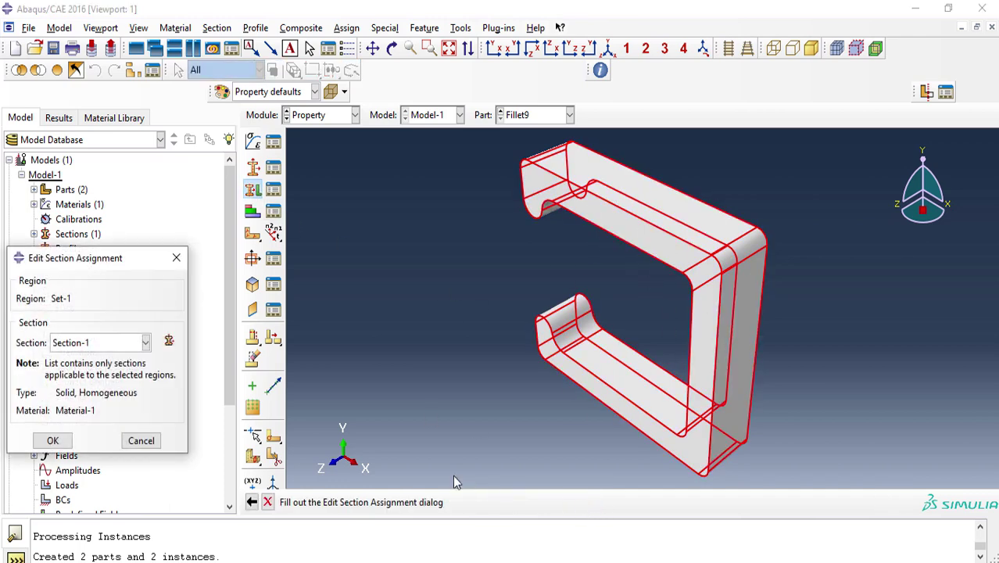
{"action": "left_click", "coordinate": [51, 440]}
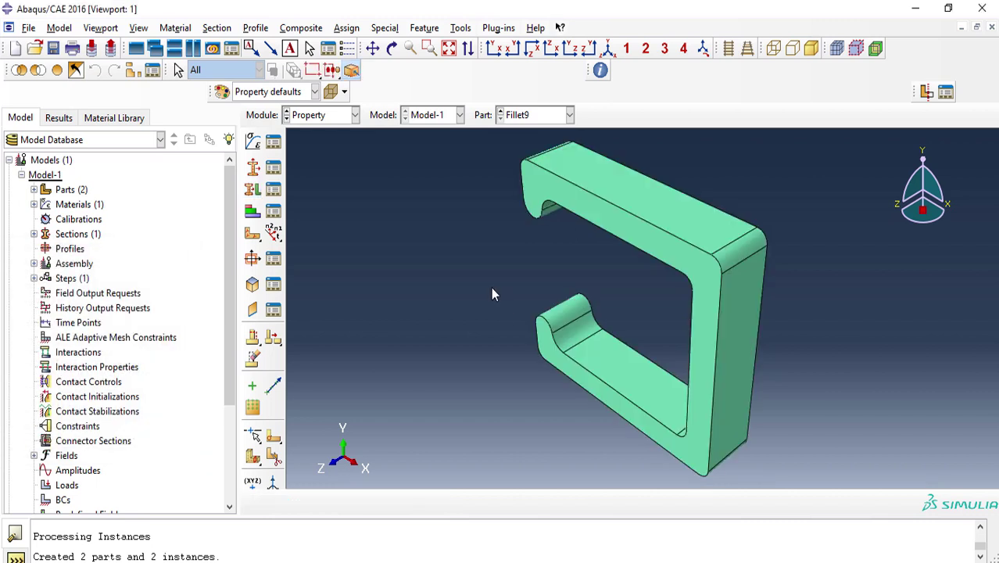
Switch to the Cut-Extrude1 part and assign Section-1 to its whole body, creating a set for the region
{"action": "left_click", "coordinate": [528, 115]}
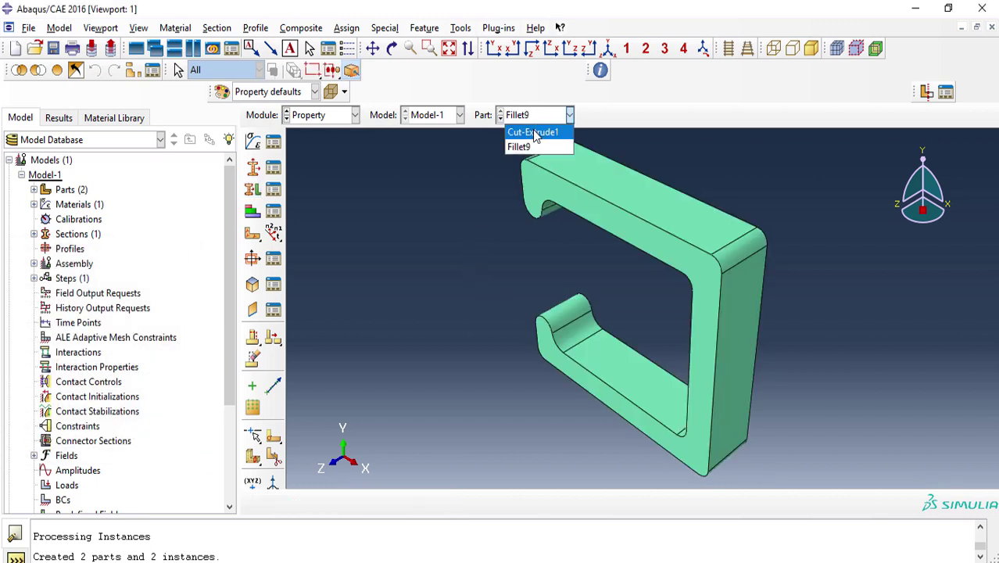
{"action": "left_click", "coordinate": [532, 132]}
{"action": "left_click", "coordinate": [252, 190]}
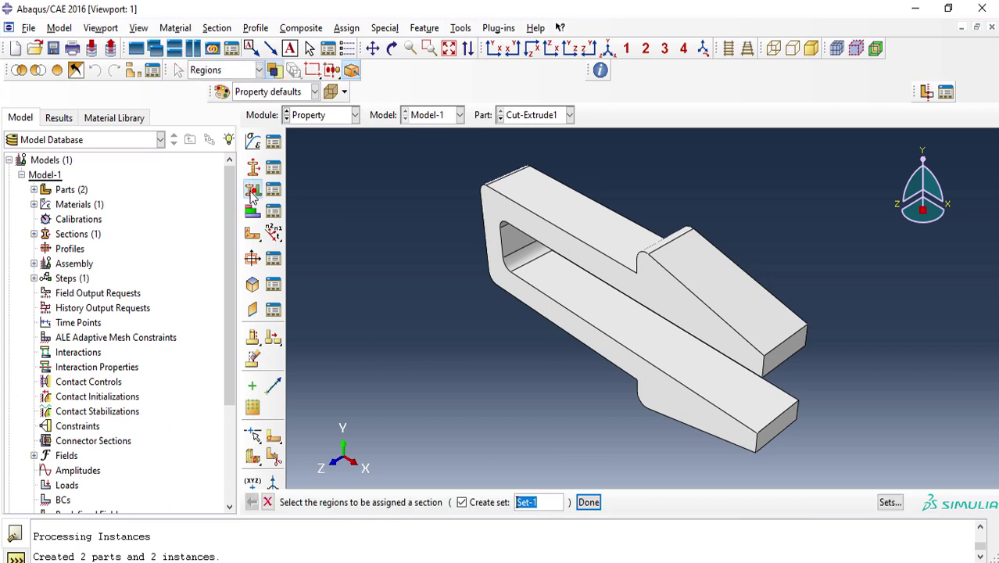
{"action": "left_click", "coordinate": [604, 324]}
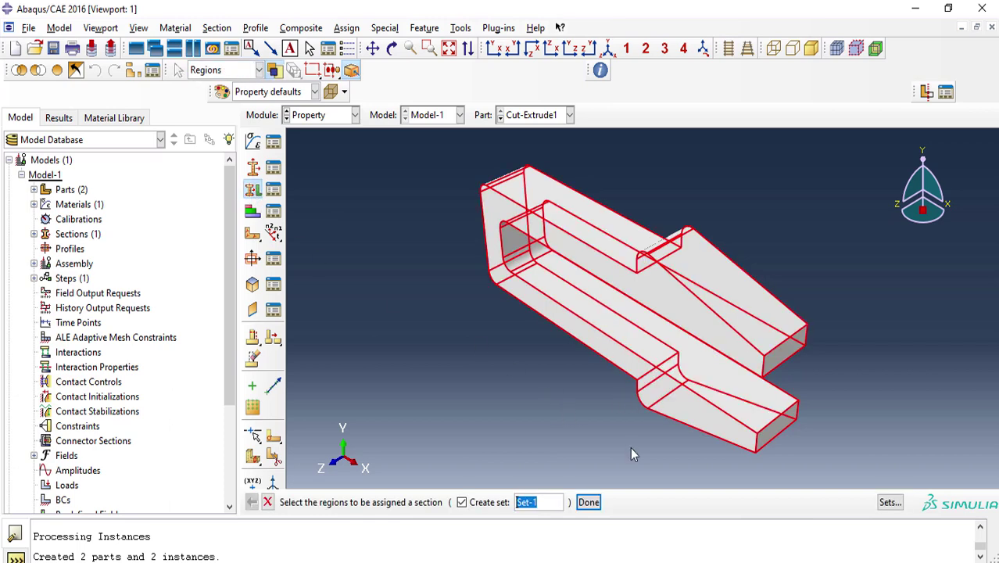
{"action": "left_click", "coordinate": [589, 502]}
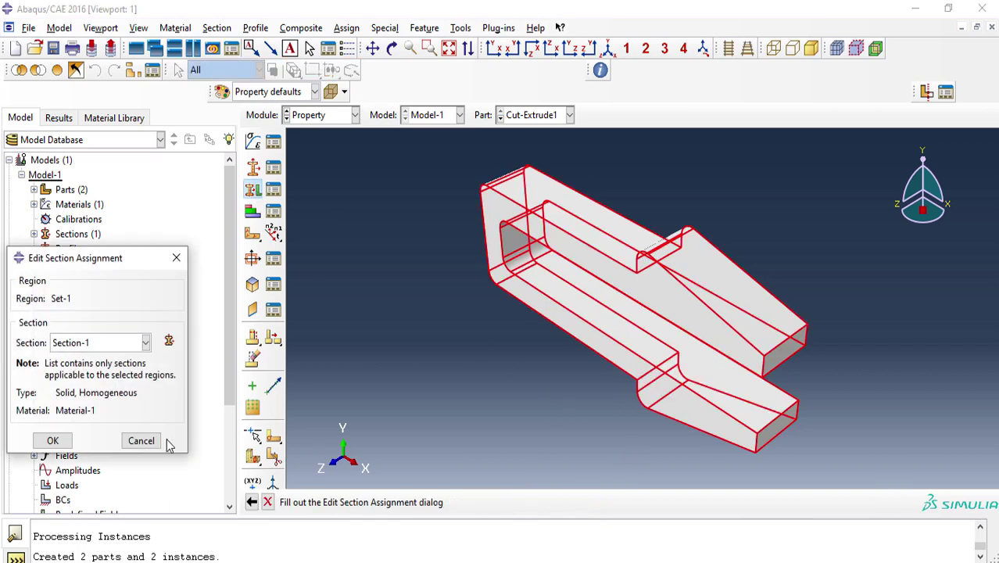
{"action": "left_click", "coordinate": [55, 440]}
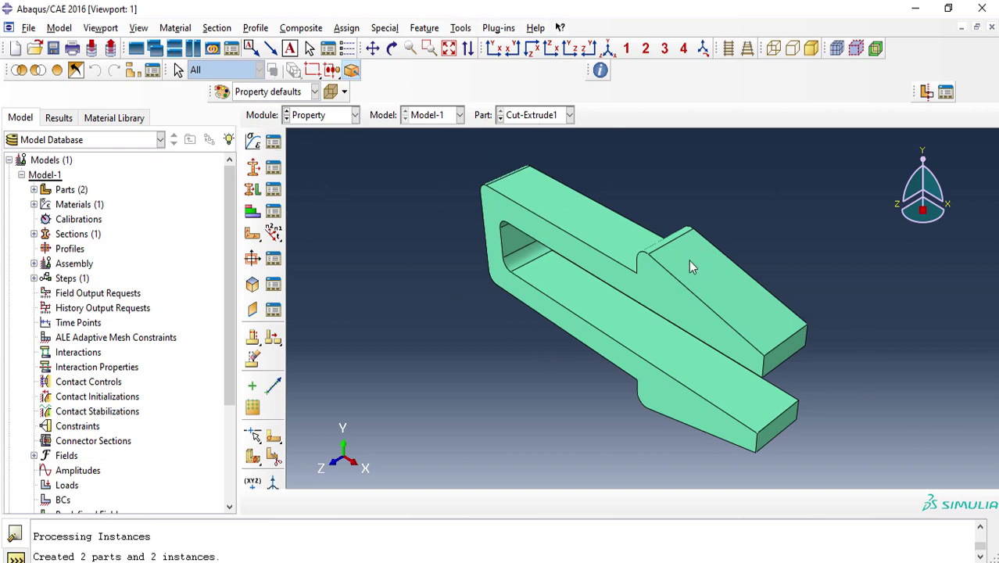
Open the Assembly module and examine the relative position of the two snap-fit instances in the XY view
{"action": "left_click", "coordinate": [539, 117]}
{"action": "left_click", "coordinate": [340, 119]}
{"action": "left_click", "coordinate": [338, 116]}
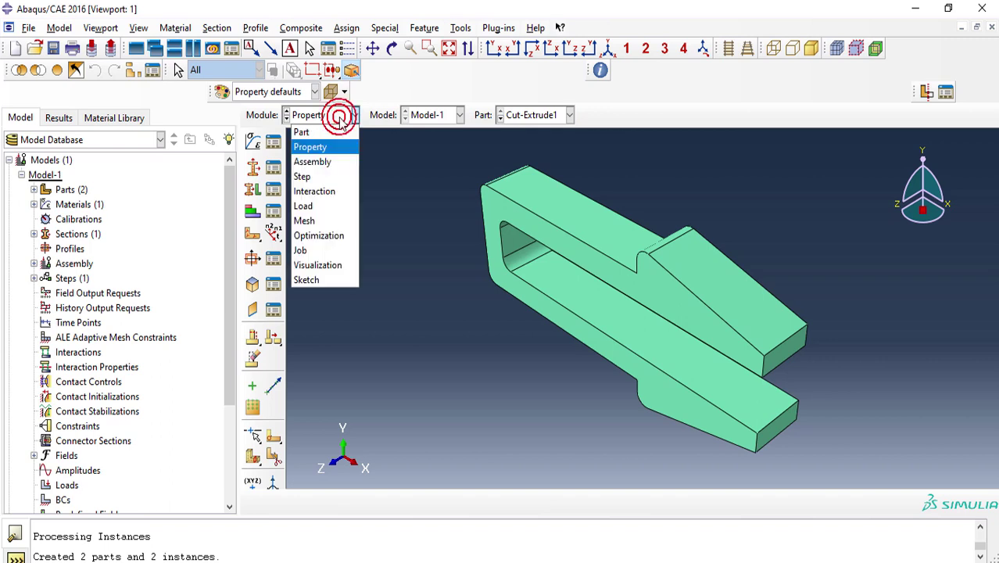
{"action": "left_click", "coordinate": [320, 161]}
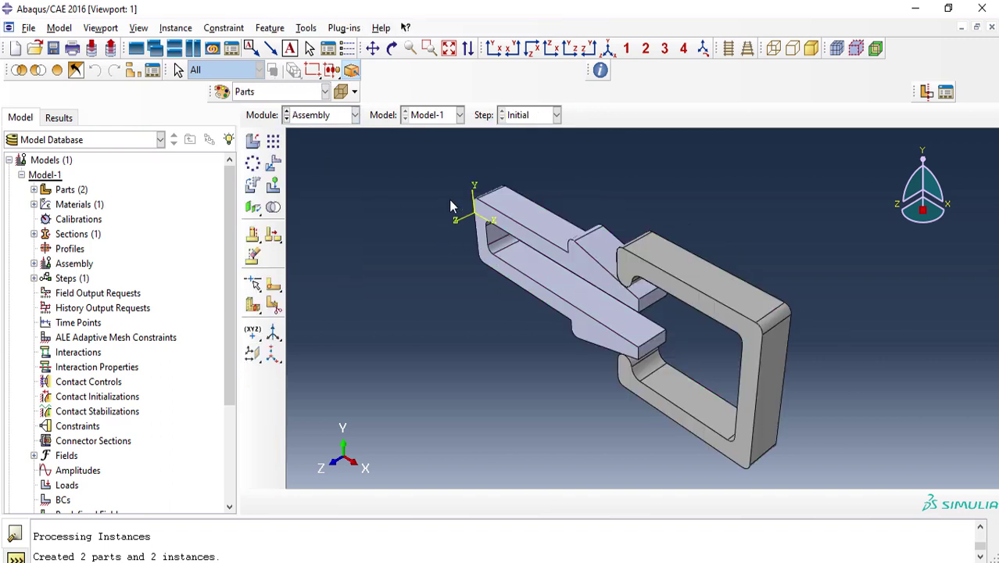
{"action": "left_click", "coordinate": [493, 48]}
{"action": "scroll", "coordinate": [732, 312], "scroll_direction": "down", "scroll_amount": 2}
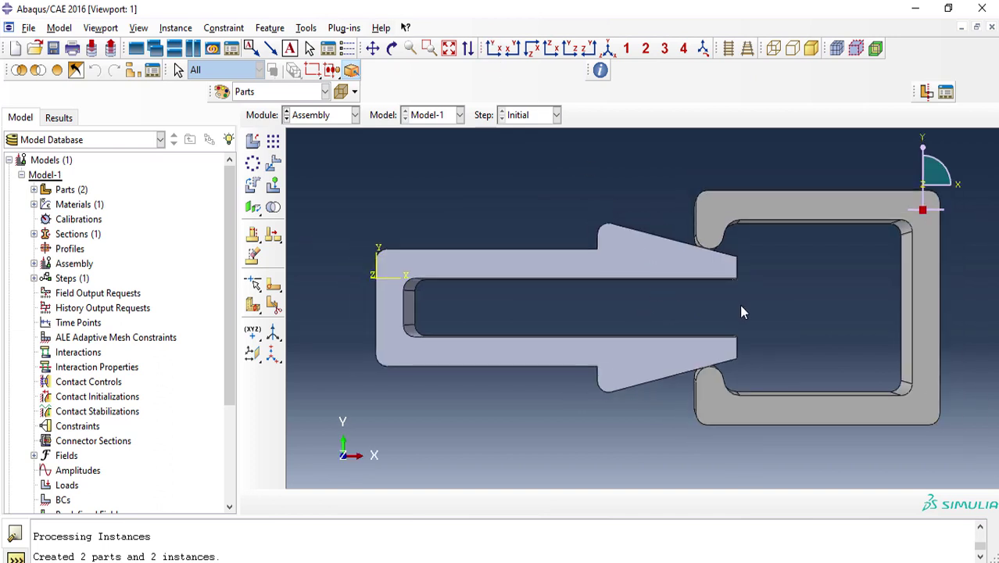
In the Step module, create a general Dynamic, Explicit step after Initial with Nlgeom on
{"action": "left_click", "coordinate": [339, 117]}
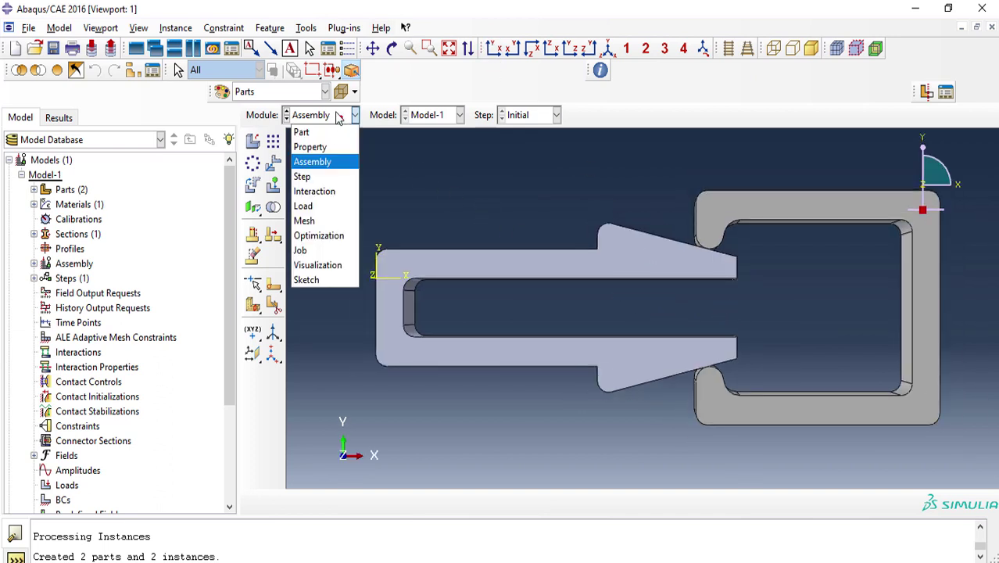
{"action": "left_click", "coordinate": [303, 177]}
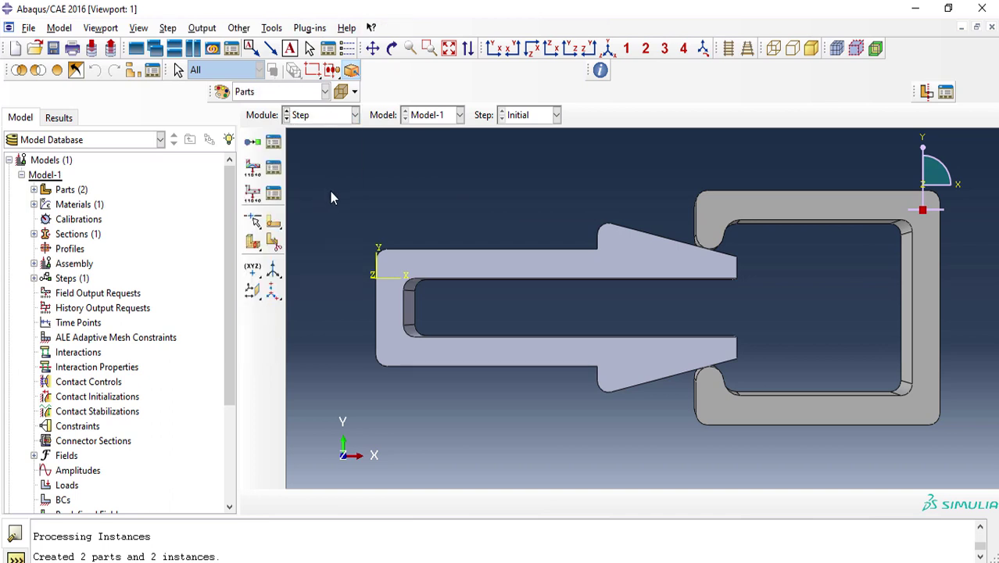
{"action": "left_click", "coordinate": [253, 142]}
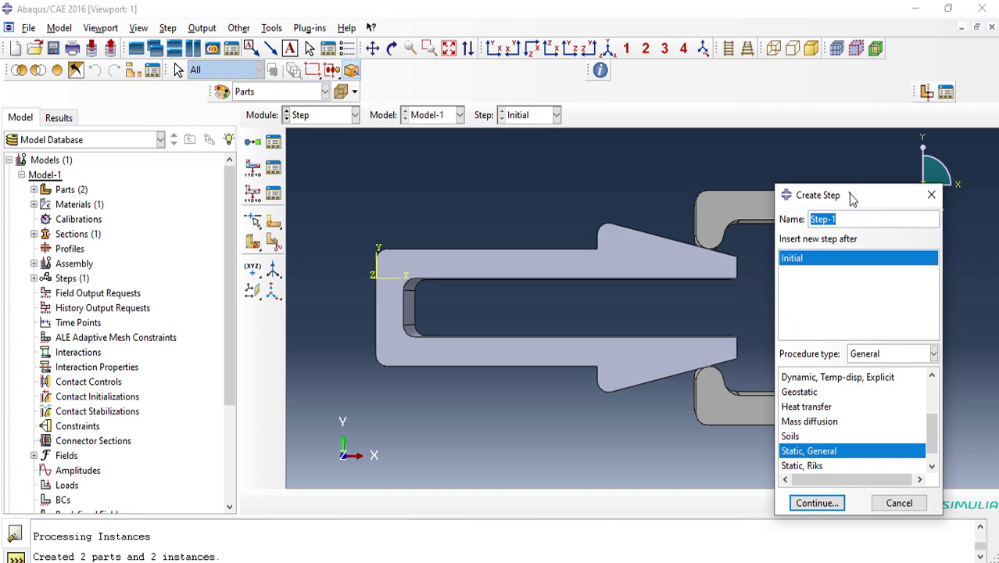
{"action": "left_click_drag", "start_coordinate": [849, 196], "coordinate": [554, 161]}
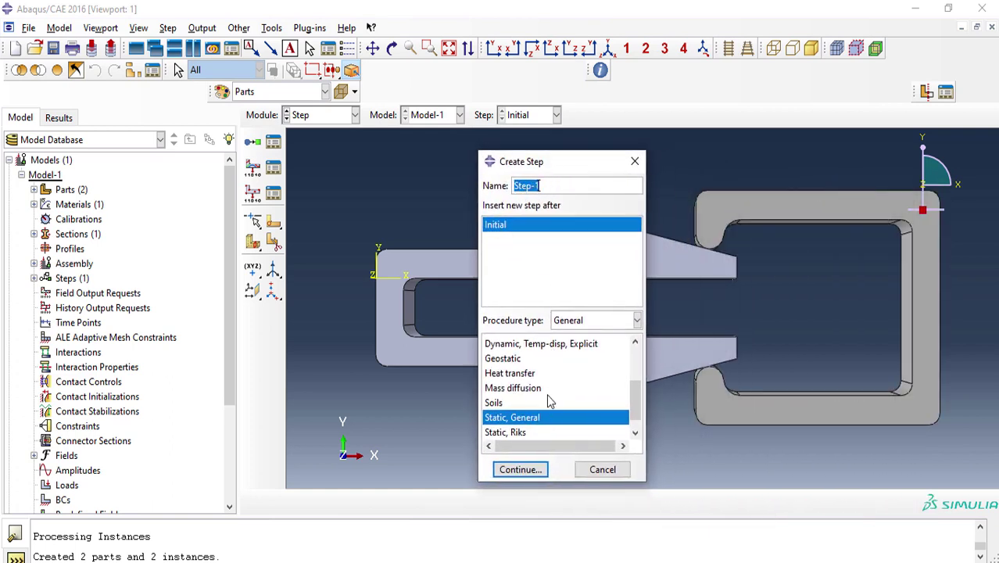
{"action": "scroll", "coordinate": [555, 374], "scroll_direction": "up", "scroll_amount": 2}
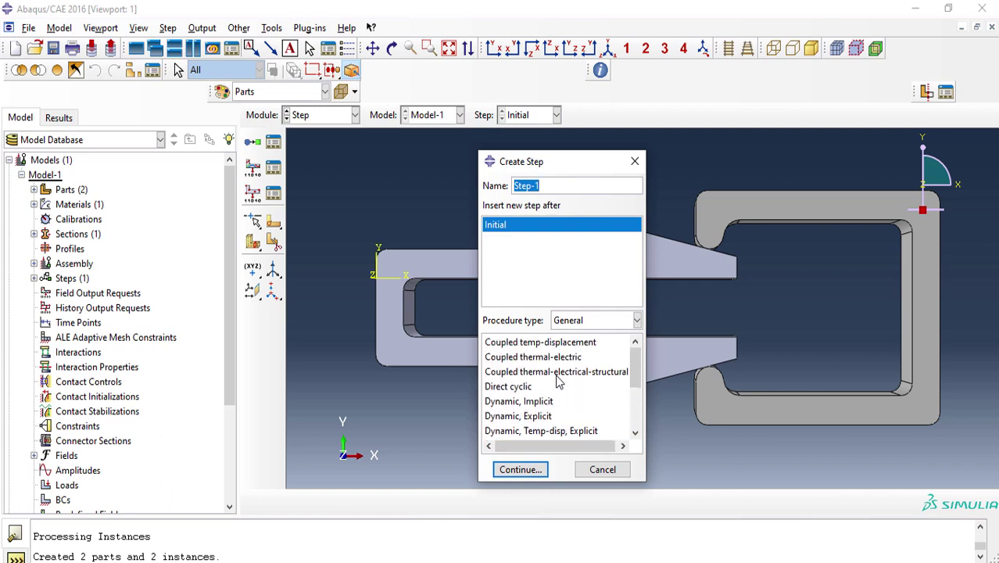
{"action": "left_click", "coordinate": [553, 417]}
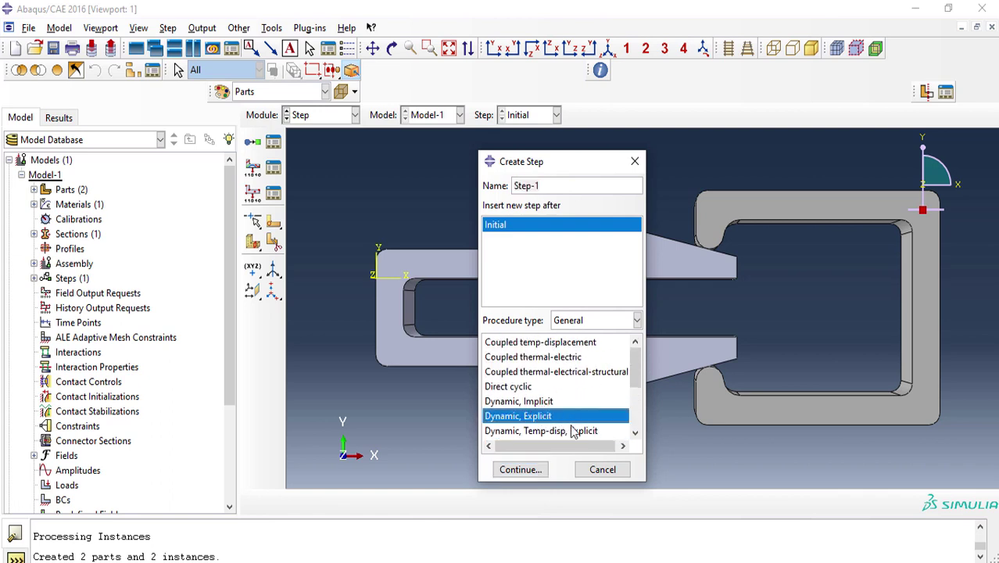
{"action": "left_click", "coordinate": [529, 469]}
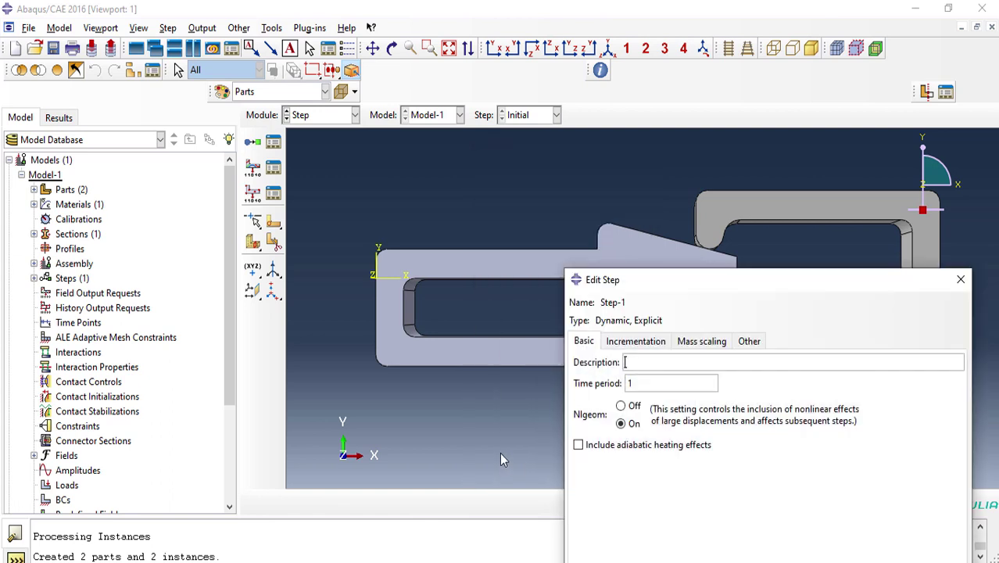
{"action": "left_click_drag", "start_coordinate": [652, 286], "coordinate": [488, 159]}
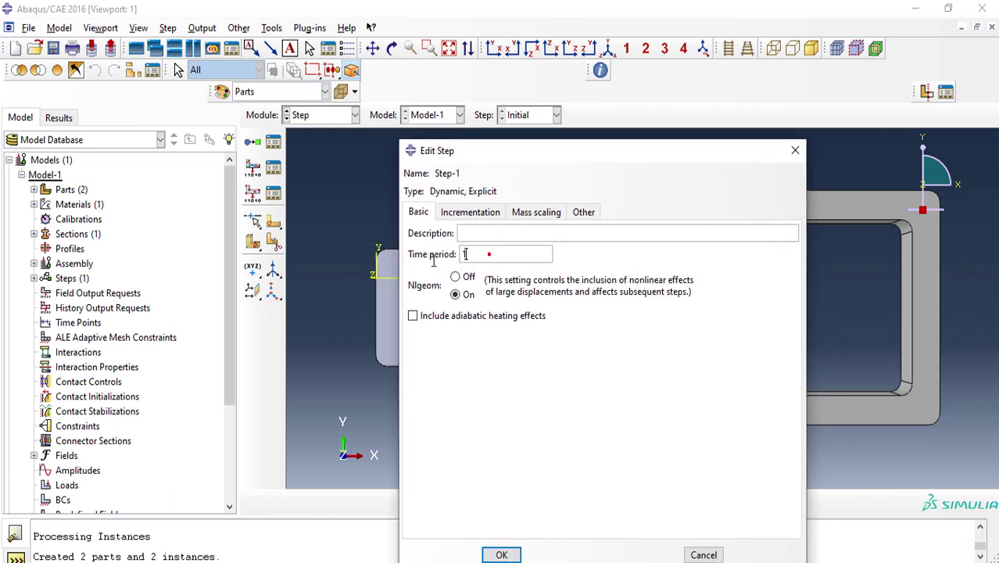
{"action": "double_click", "coordinate": [486, 254]}
{"action": "left_click", "coordinate": [503, 555]}
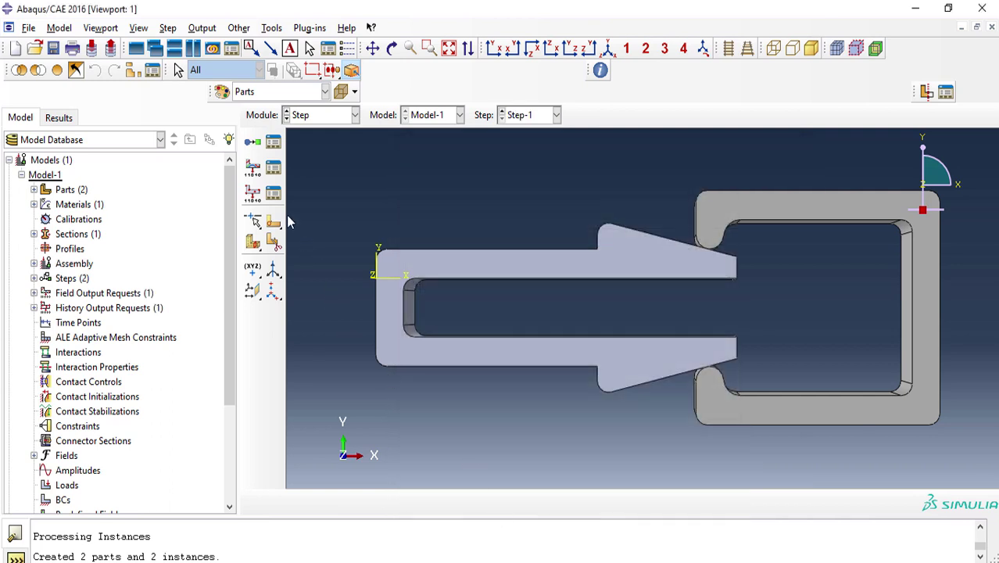
Create a second general Dynamic, Explicit step after Step-1 with a time period of 0.05
{"action": "left_click", "coordinate": [252, 147]}
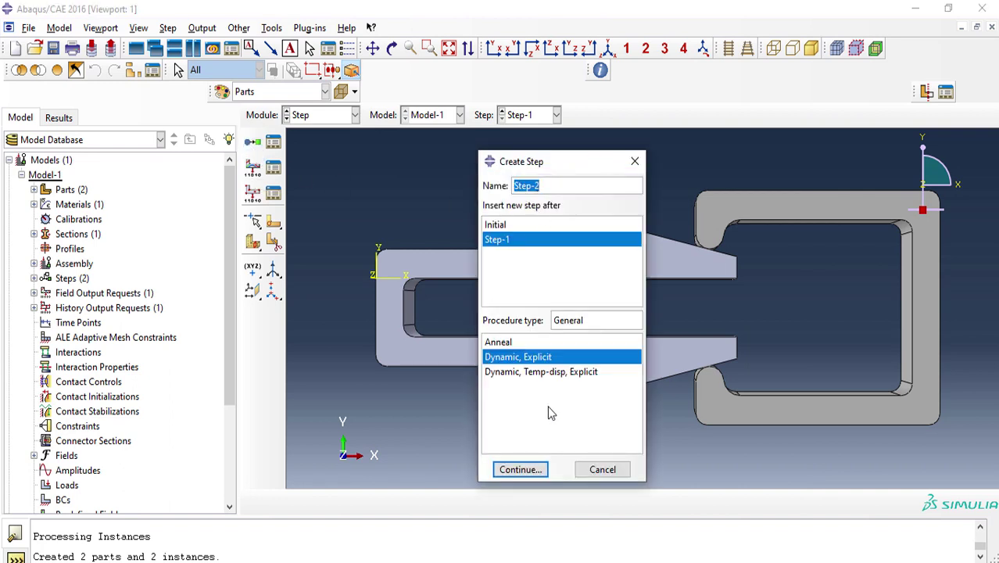
{"action": "left_click", "coordinate": [526, 477]}
{"action": "key", "text": "Tab"}
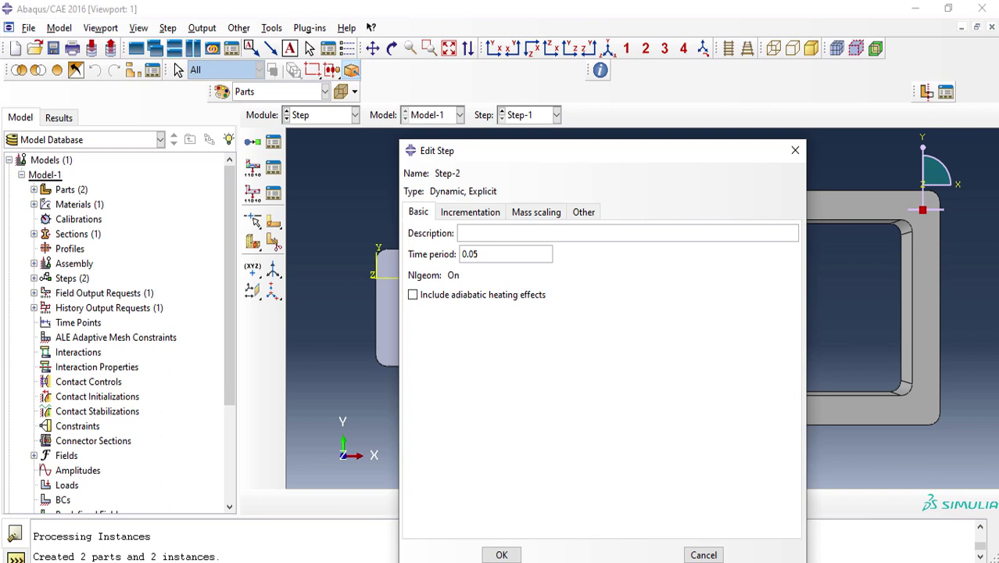
{"action": "left_click", "coordinate": [501, 554]}
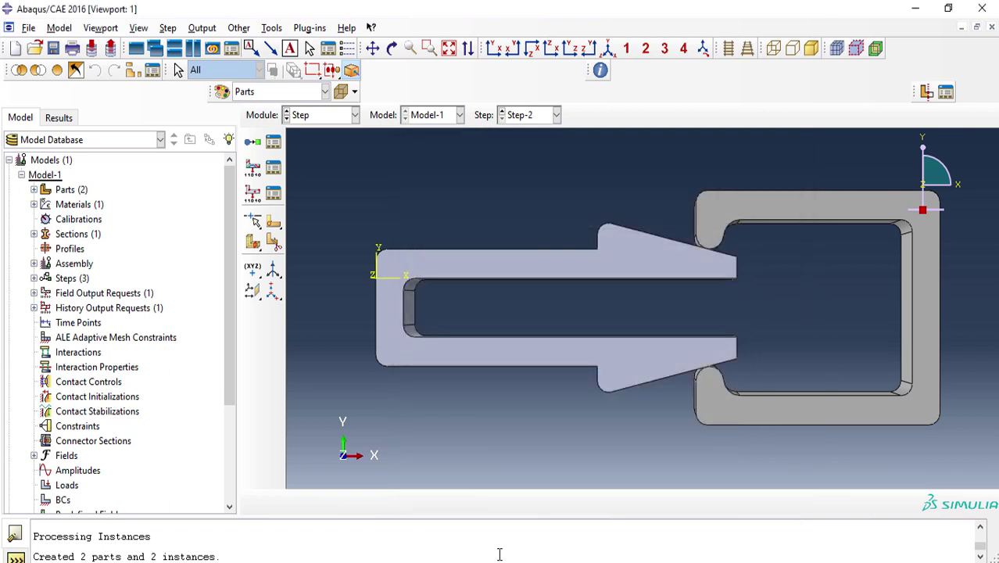
In the Interaction module, start a General contact (Explicit) interaction in Step-2 that includes all surfaces with self
{"action": "left_click", "coordinate": [314, 115]}
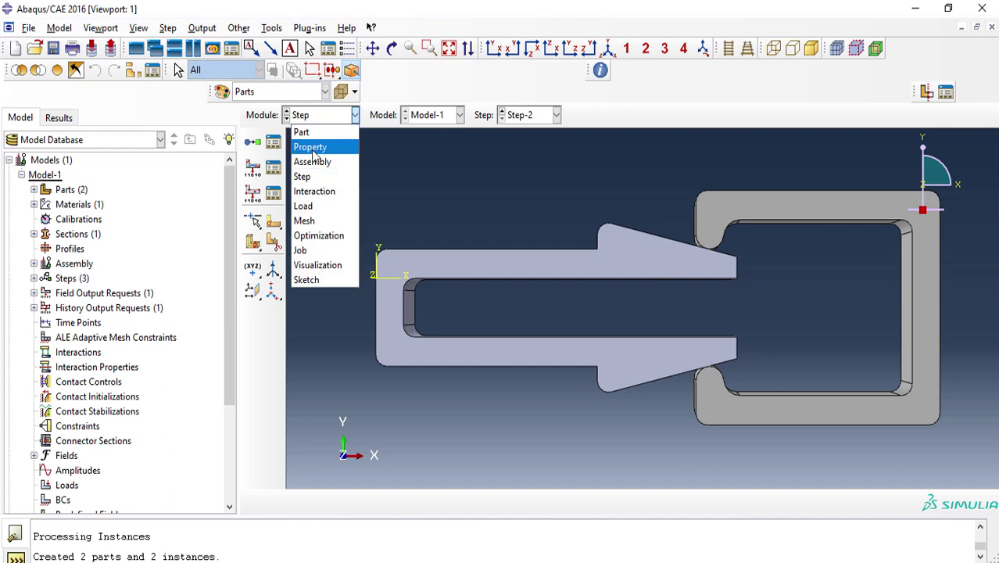
{"action": "left_click", "coordinate": [320, 192]}
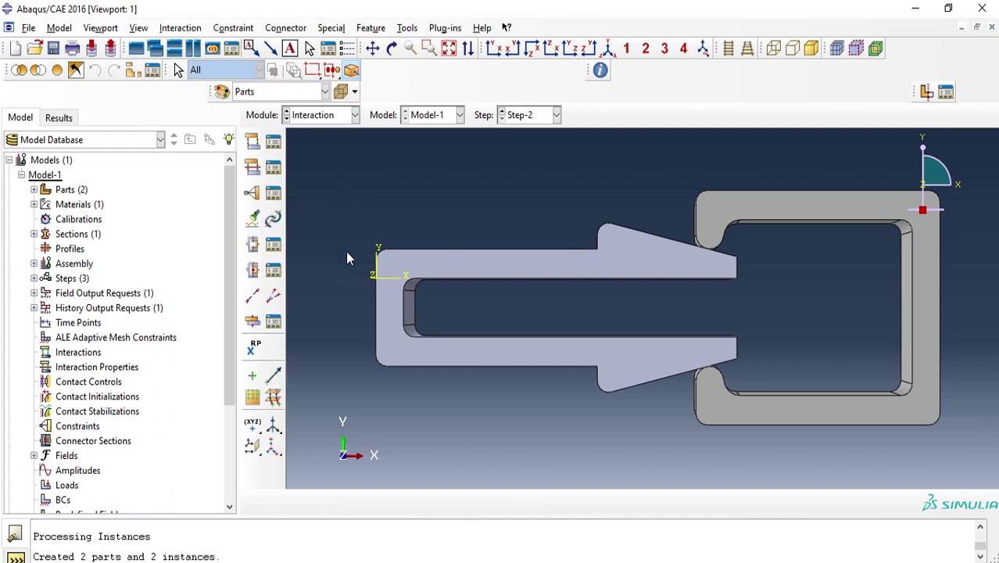
{"action": "left_click", "coordinate": [254, 151]}
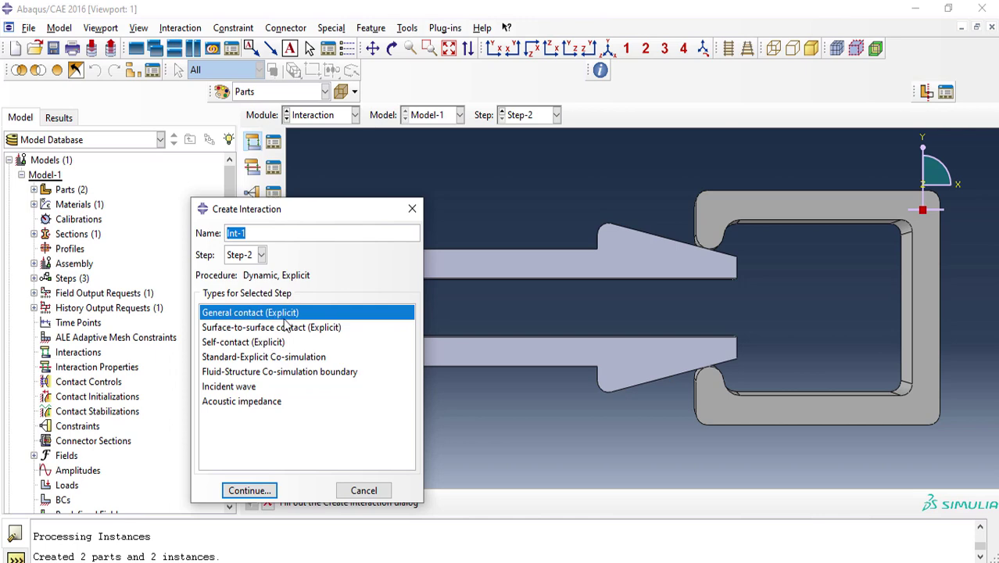
{"action": "left_click", "coordinate": [252, 491]}
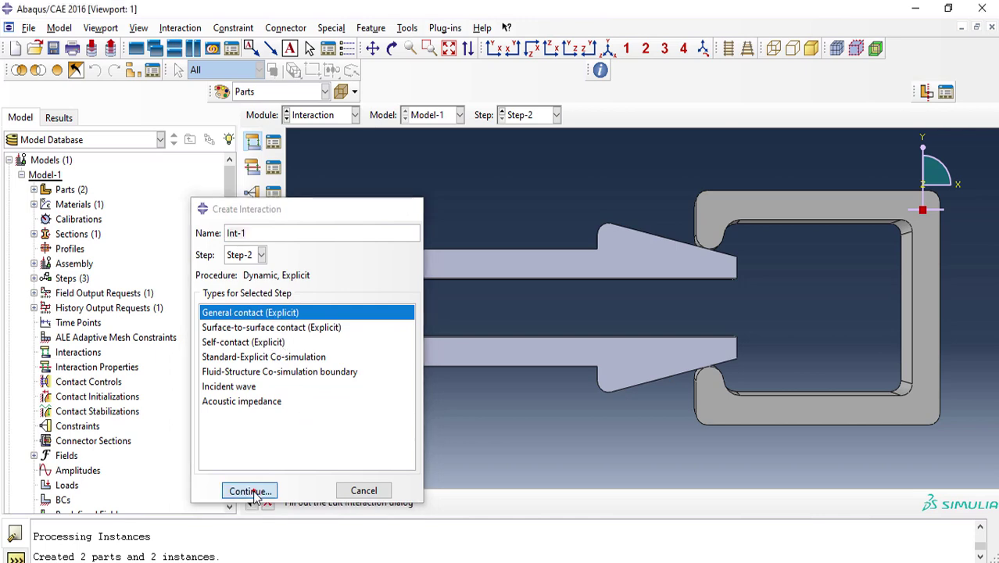
{"action": "left_click_drag", "start_coordinate": [524, 155], "coordinate": [381, 122]}
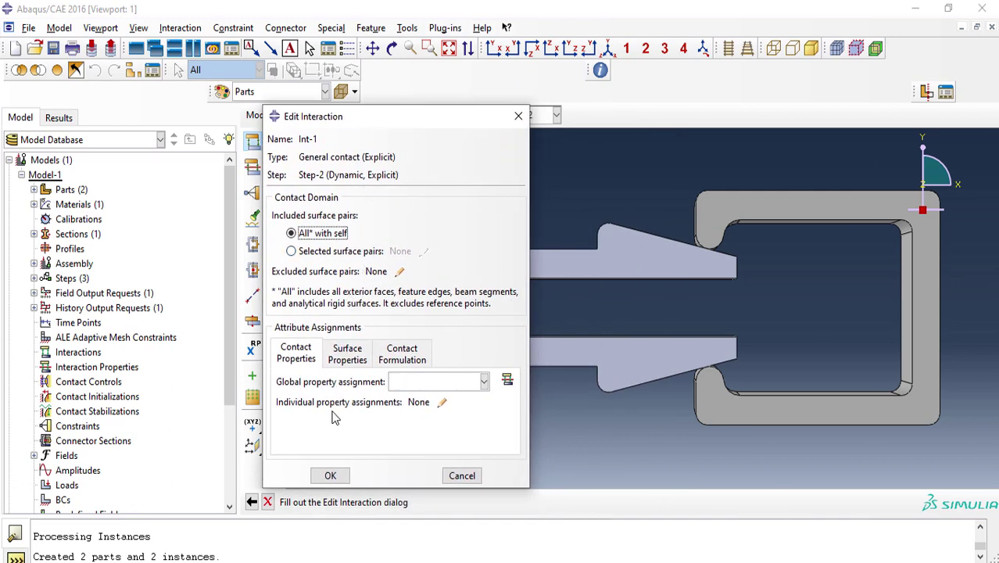
Create a new Contact-type interaction property for the general contact's global property assignment
{"action": "left_click", "coordinate": [484, 382]}
{"action": "left_click", "coordinate": [506, 380]}
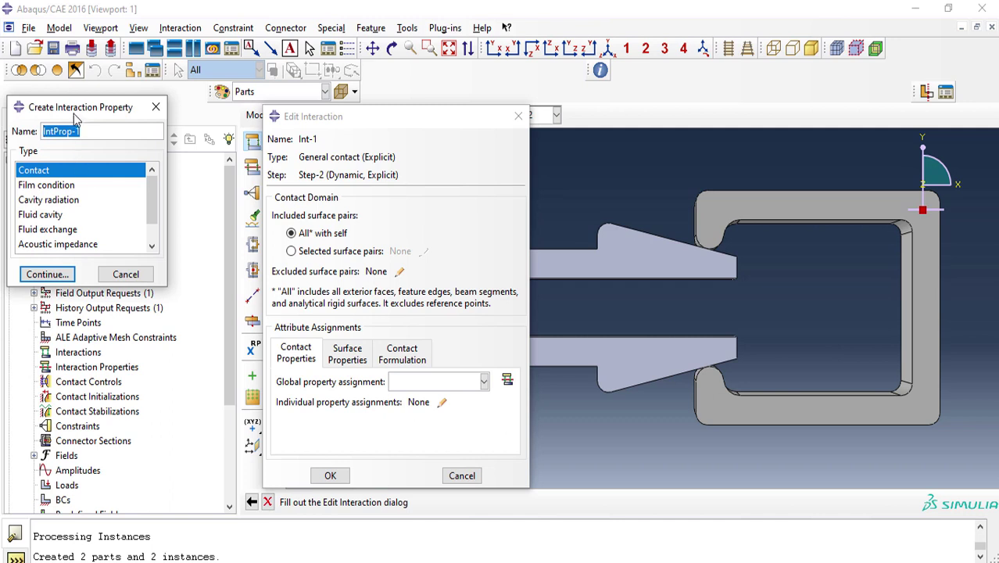
{"action": "left_click_drag", "start_coordinate": [76, 117], "coordinate": [111, 133]}
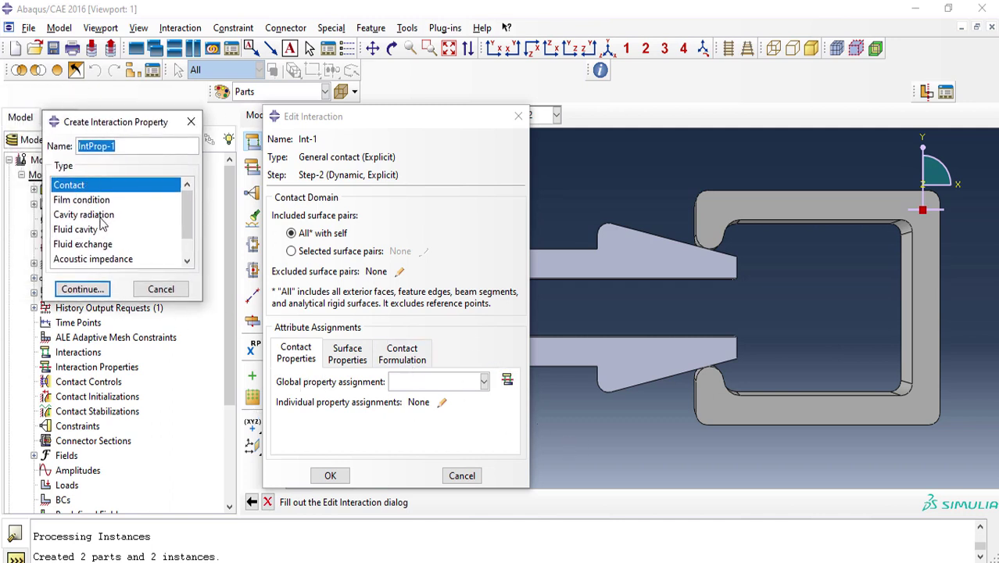
{"action": "scroll", "coordinate": [101, 225], "scroll_direction": "down", "scroll_amount": 1}
{"action": "scroll", "coordinate": [81, 216], "scroll_direction": "up", "scroll_amount": 1}
{"action": "left_click", "coordinate": [83, 291]}
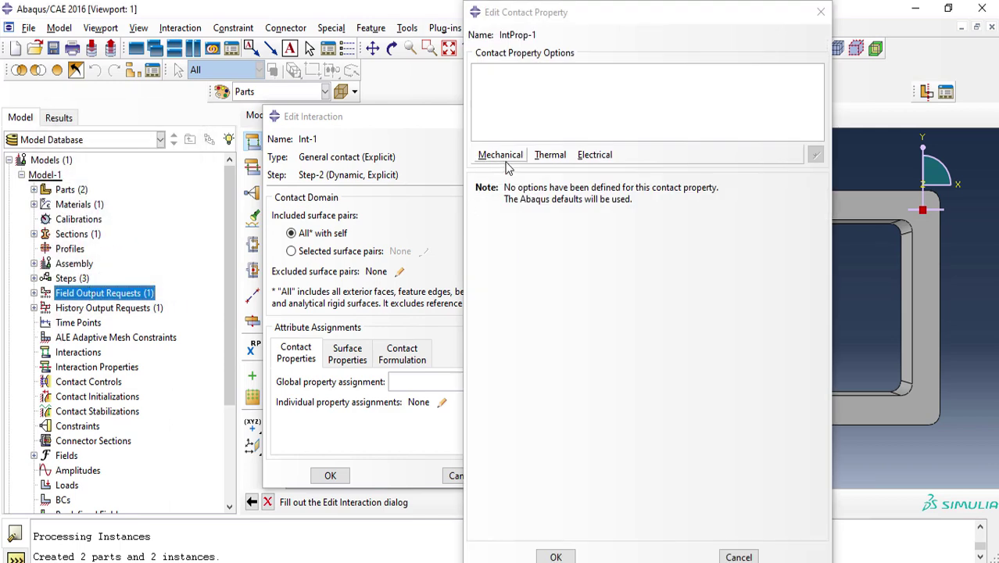
Add mechanical Tangential Behavior to the contact property using the Penalty friction formulation, and enter its friction coefficient
{"action": "left_click", "coordinate": [500, 155]}
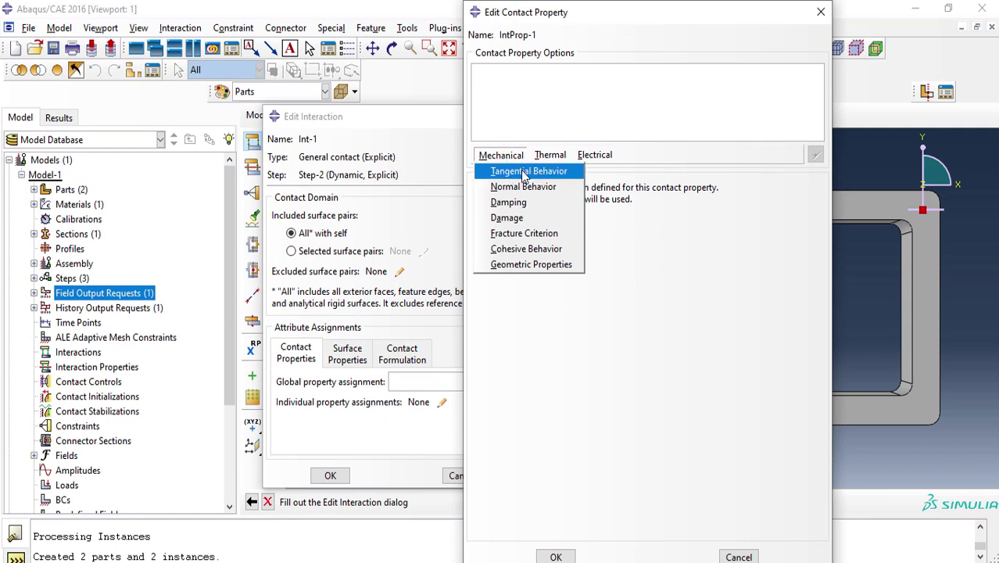
{"action": "left_click", "coordinate": [523, 172]}
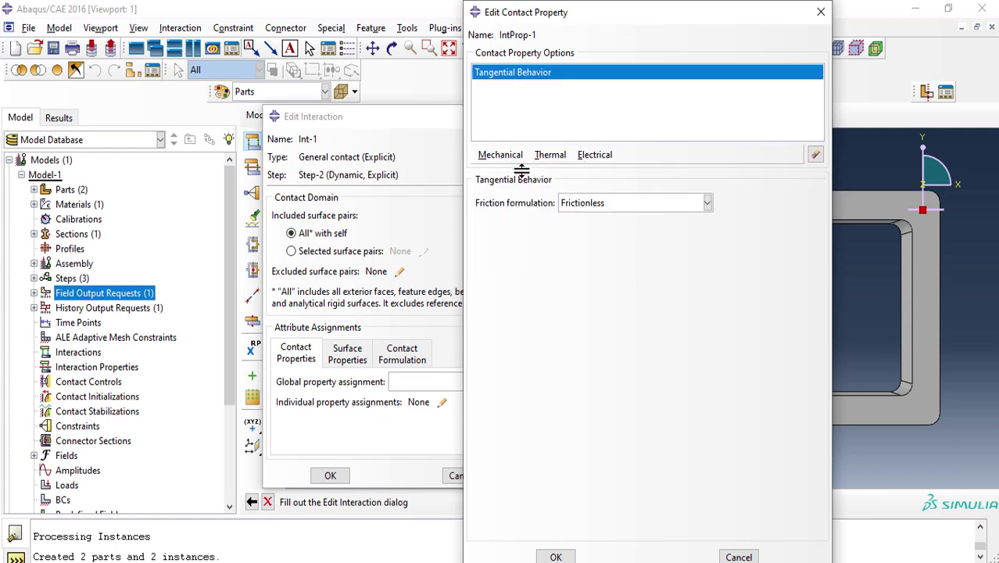
{"action": "left_click", "coordinate": [584, 207]}
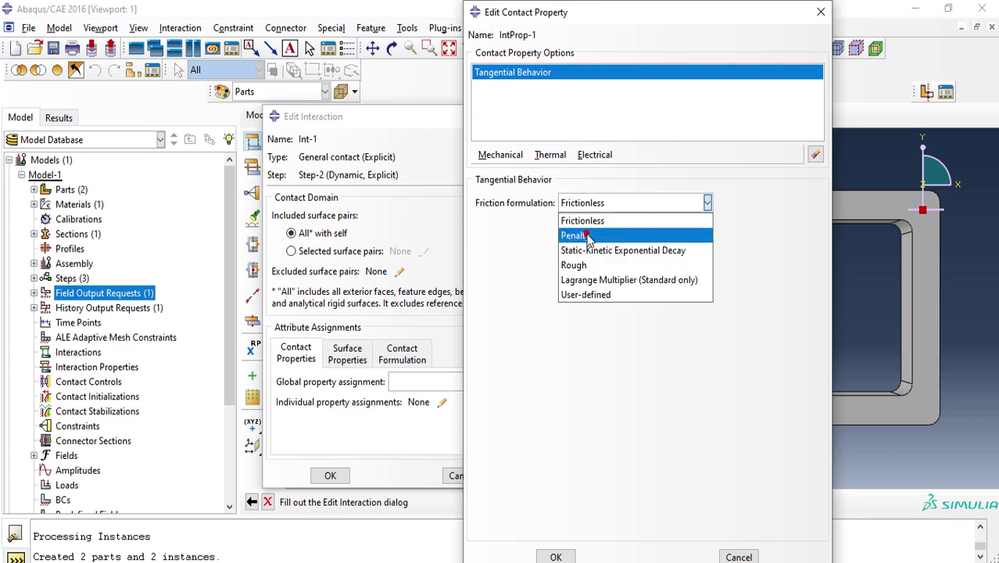
{"action": "left_click", "coordinate": [588, 237]}
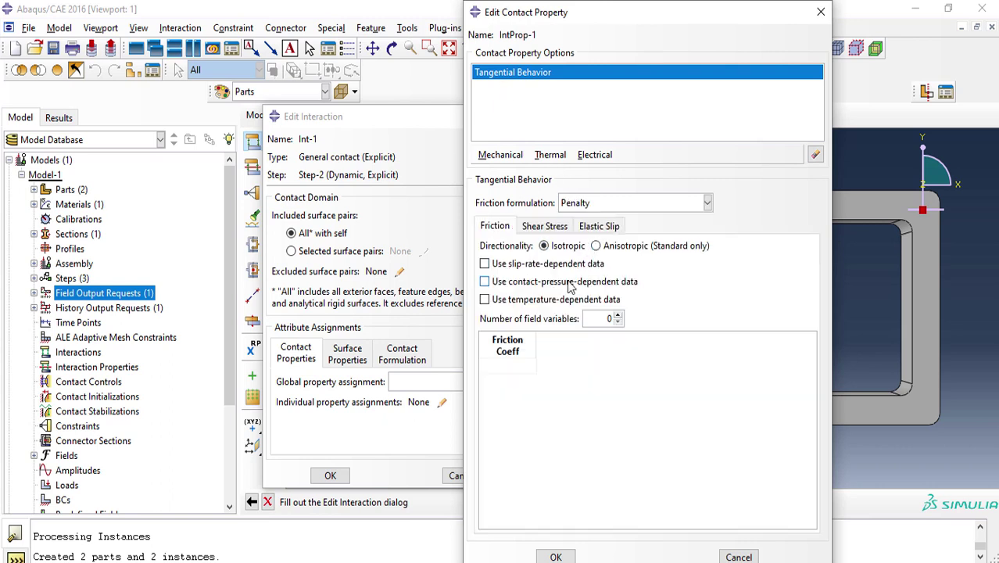
{"action": "left_click", "coordinate": [493, 373]}
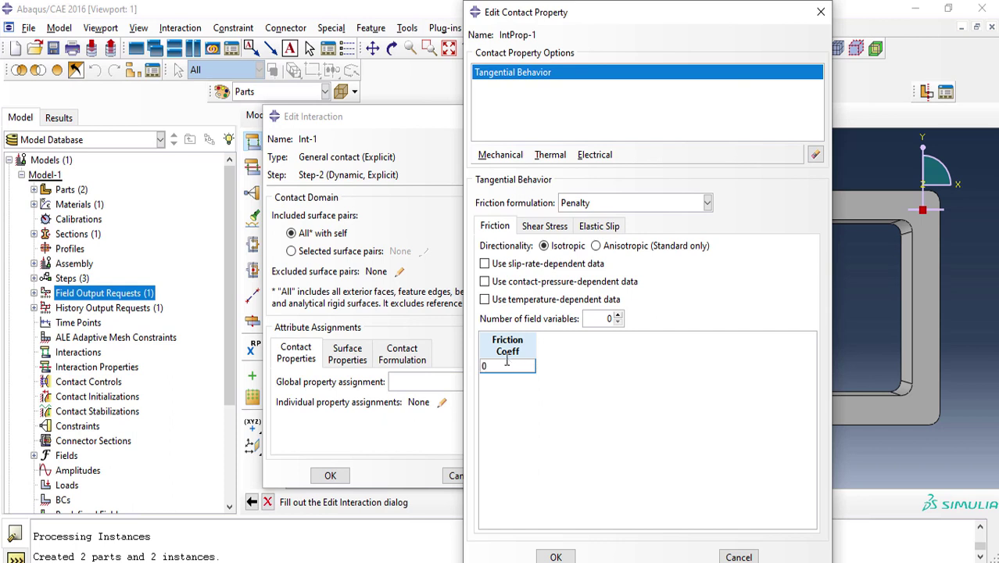
{"action": "left_click", "coordinate": [555, 557]}
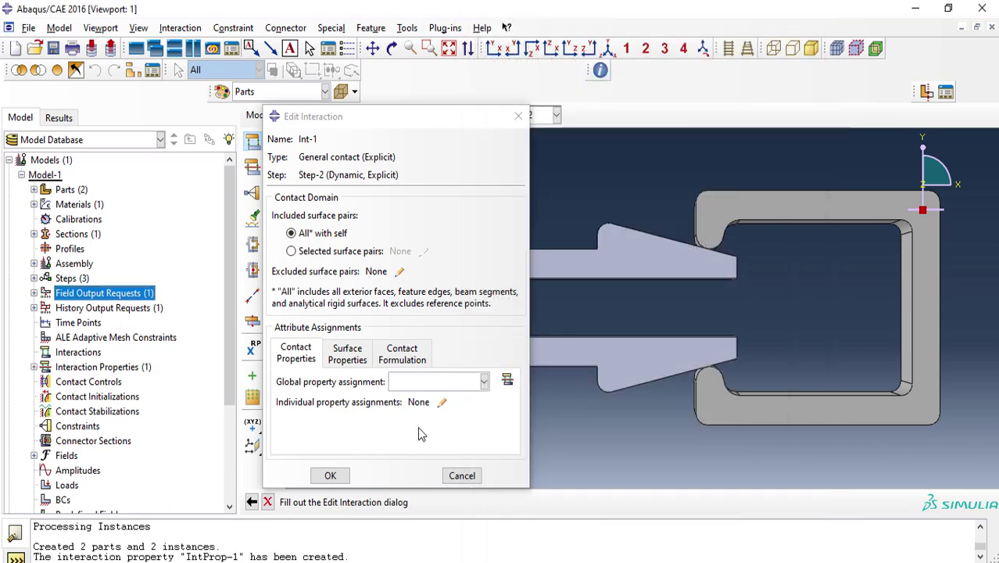
Assign IntProp-1 as the global contact property and complete the general contact interaction
{"action": "left_click", "coordinate": [460, 381]}
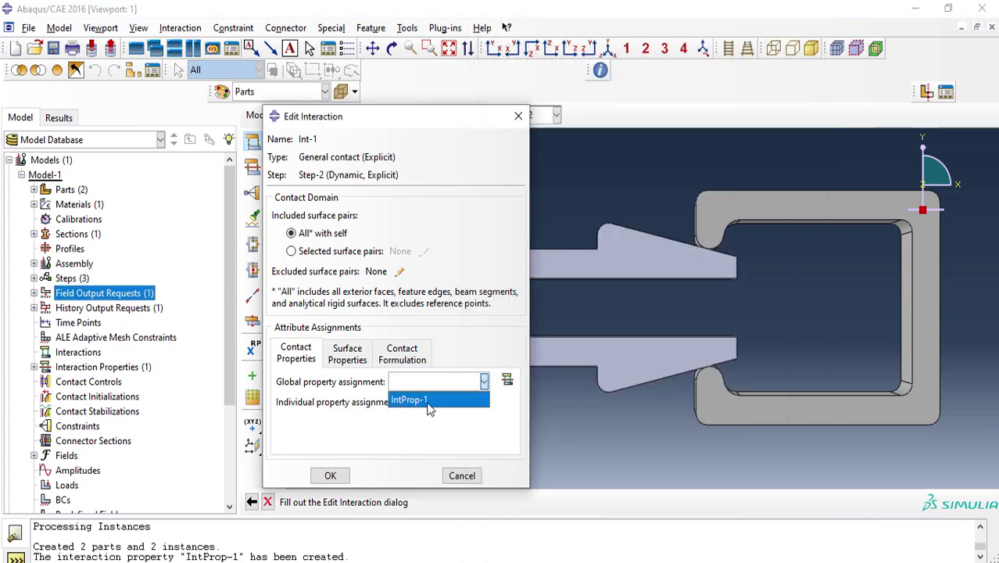
{"action": "left_click", "coordinate": [412, 400]}
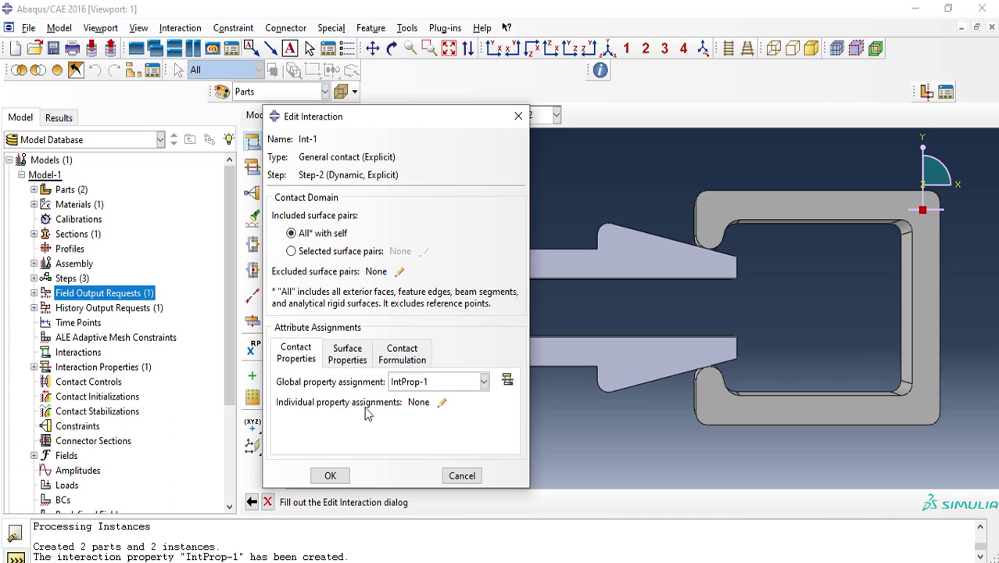
{"action": "left_click", "coordinate": [330, 476]}
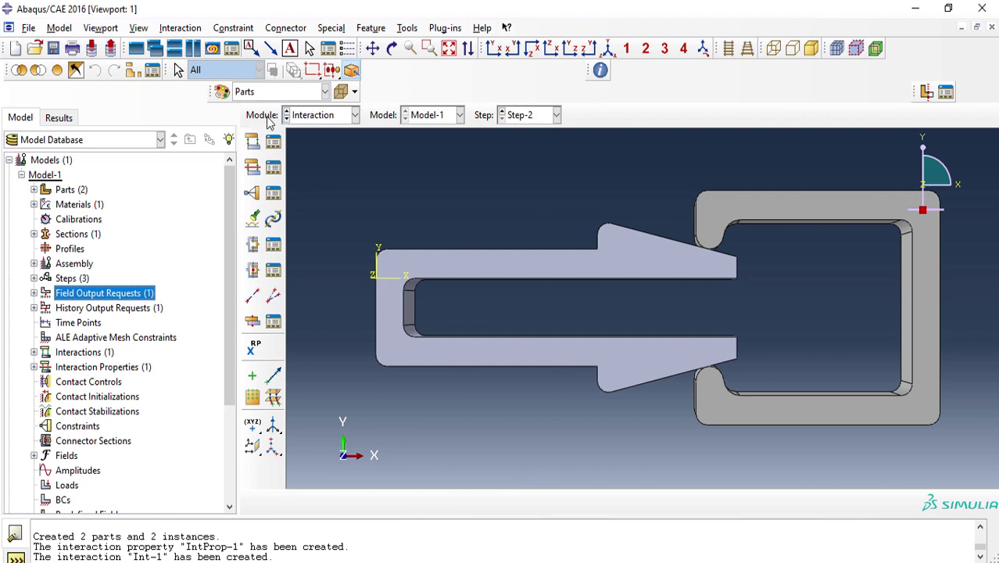
In the Load module, create a Displacement/Rotation boundary condition in Step-2 with U3 set to 0 on the front faces of both snap-fit parts
{"action": "left_click", "coordinate": [313, 117]}
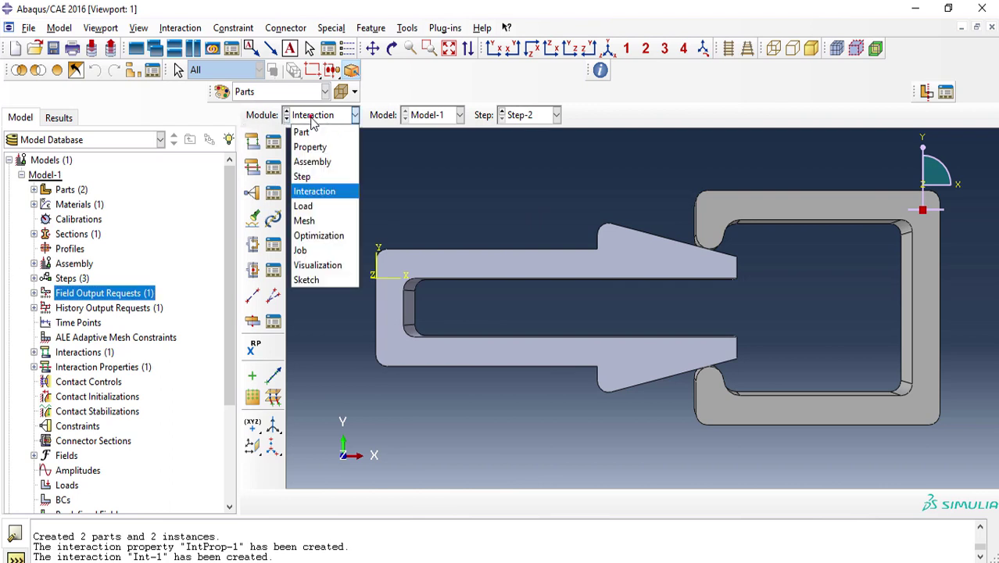
{"action": "left_click", "coordinate": [313, 207]}
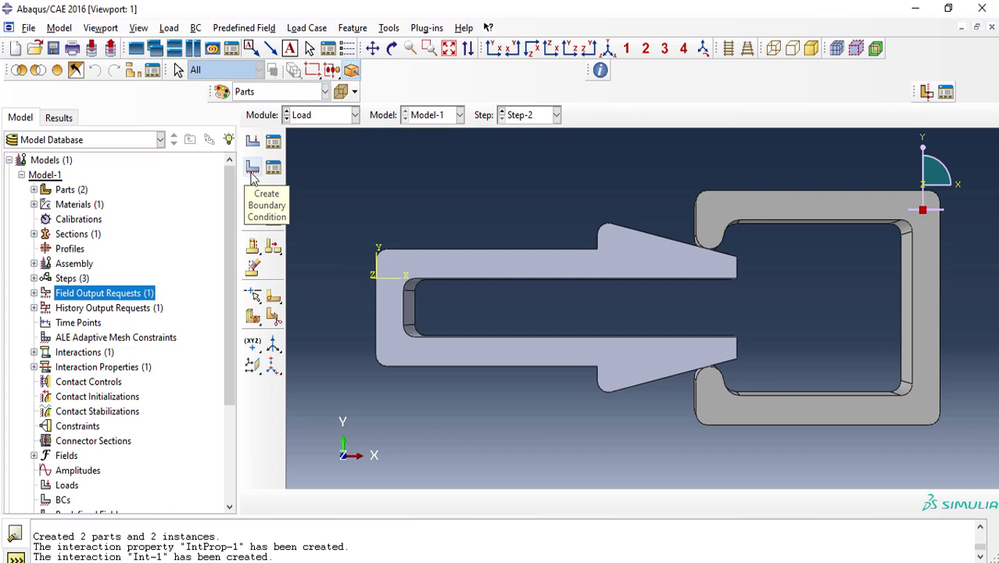
{"action": "left_click", "coordinate": [253, 170]}
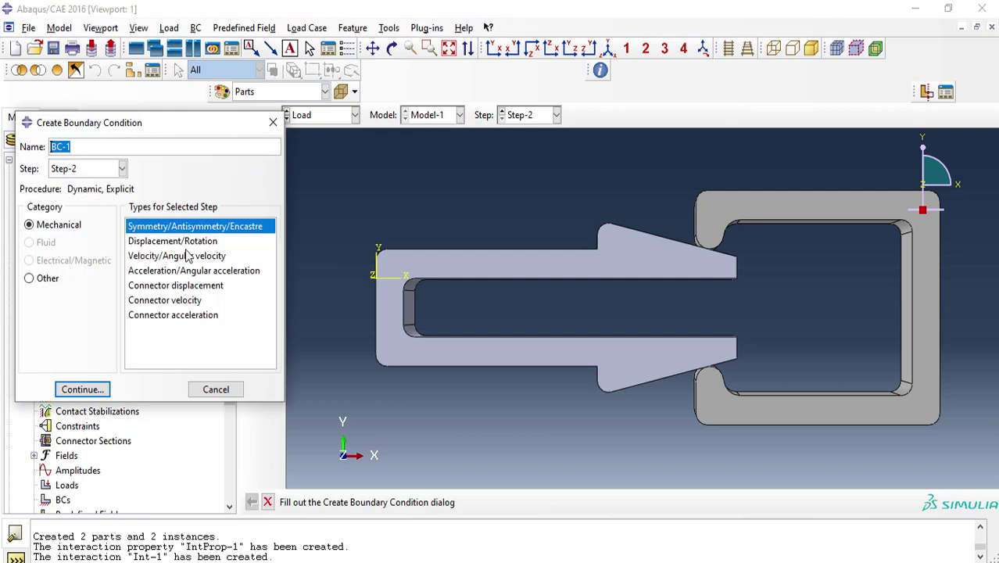
{"action": "left_click", "coordinate": [143, 244]}
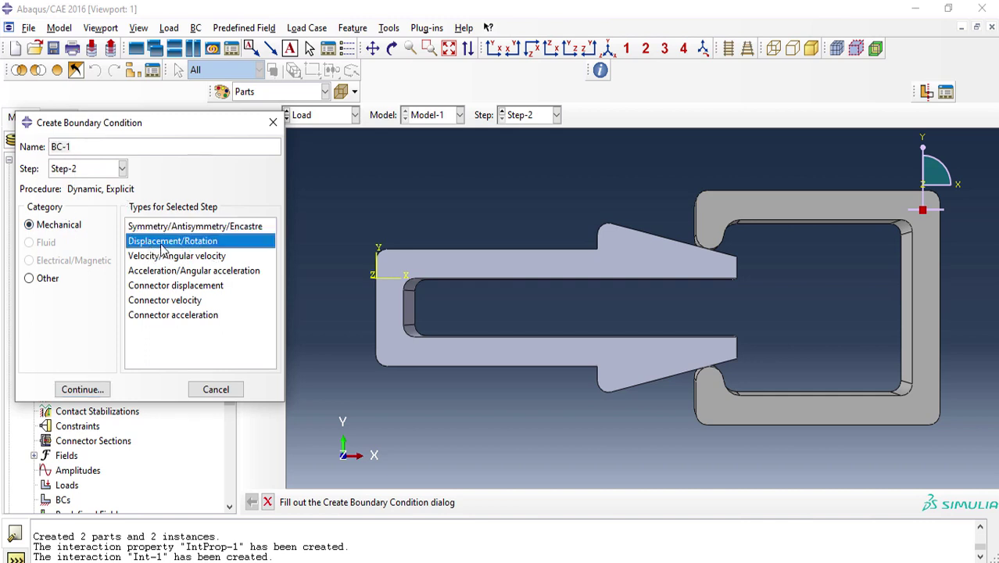
{"action": "left_click", "coordinate": [81, 389]}
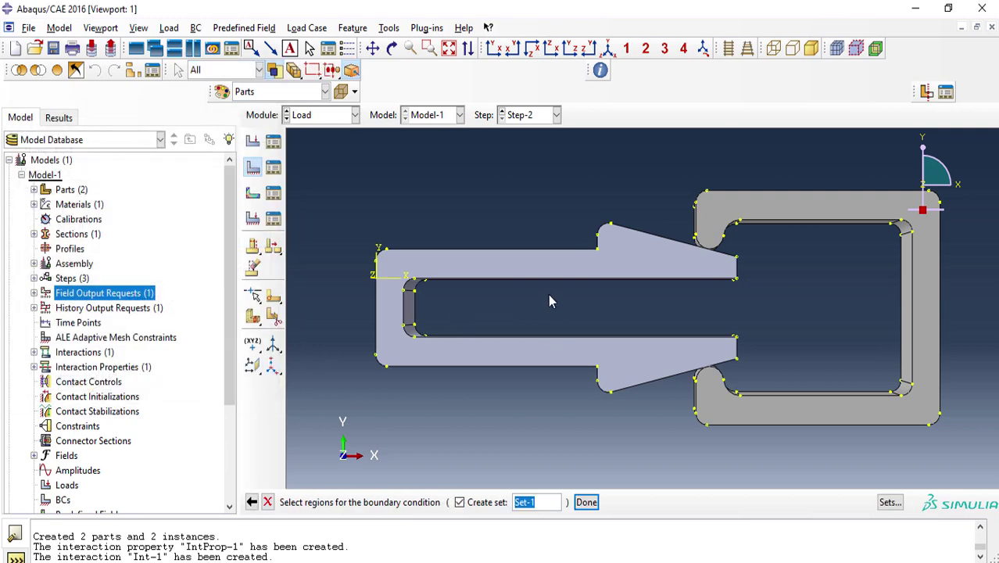
{"action": "scroll", "coordinate": [551, 301], "scroll_direction": "down", "scroll_amount": 1}
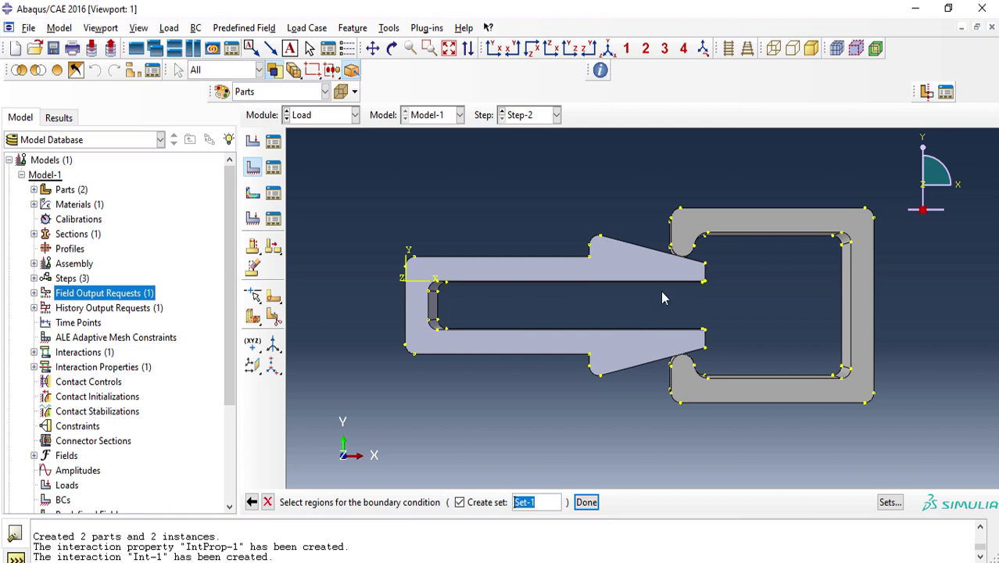
{"action": "left_click", "coordinate": [718, 225]}
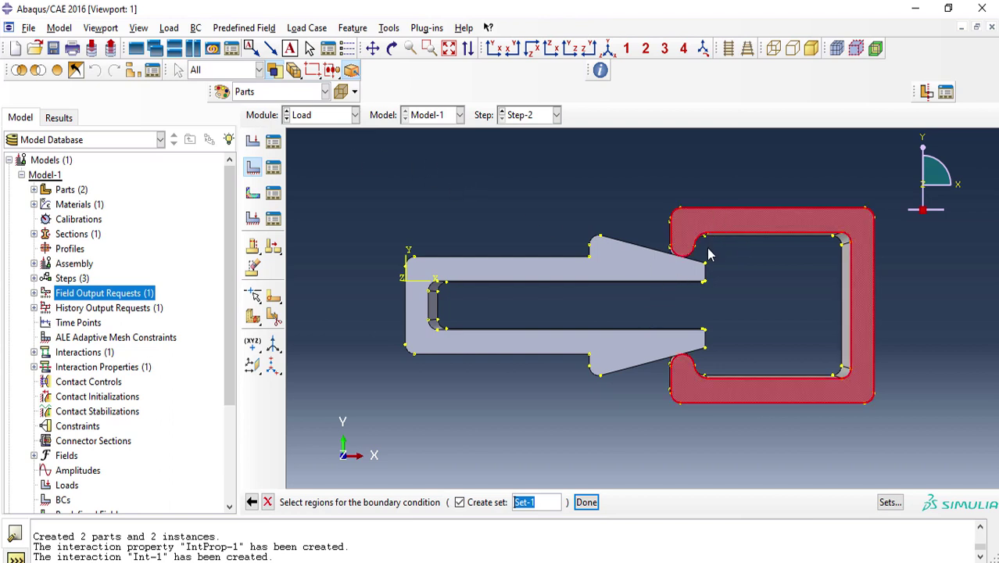
{"action": "left_click", "coordinate": [659, 275], "text": "shift"}
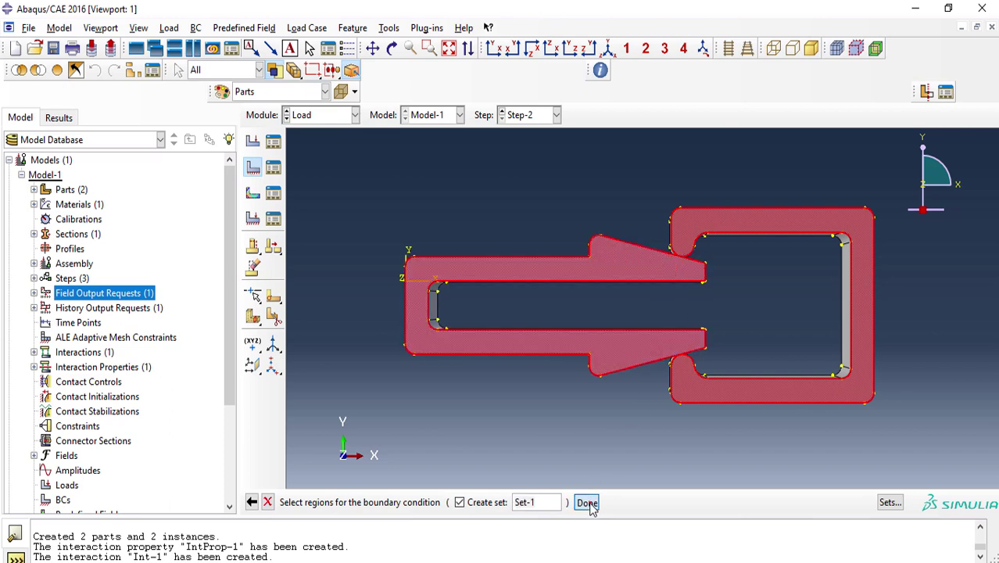
{"action": "left_click", "coordinate": [587, 502]}
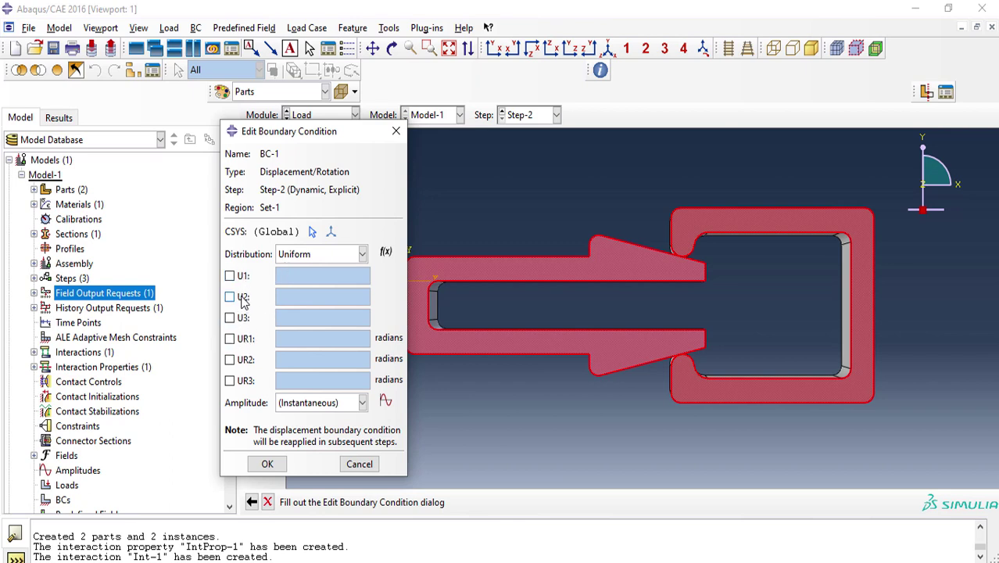
{"action": "left_click", "coordinate": [240, 320]}
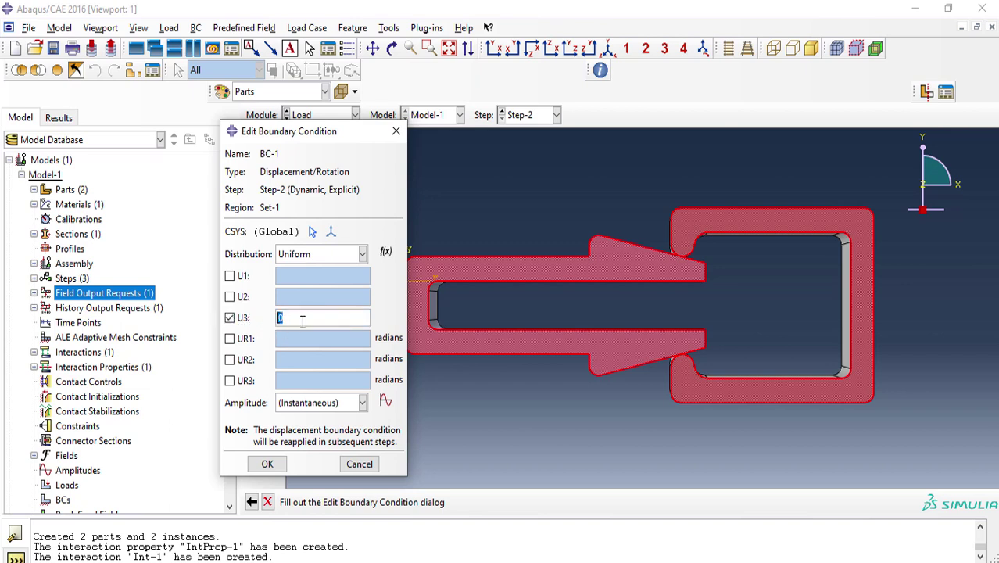
{"action": "left_click", "coordinate": [268, 464]}
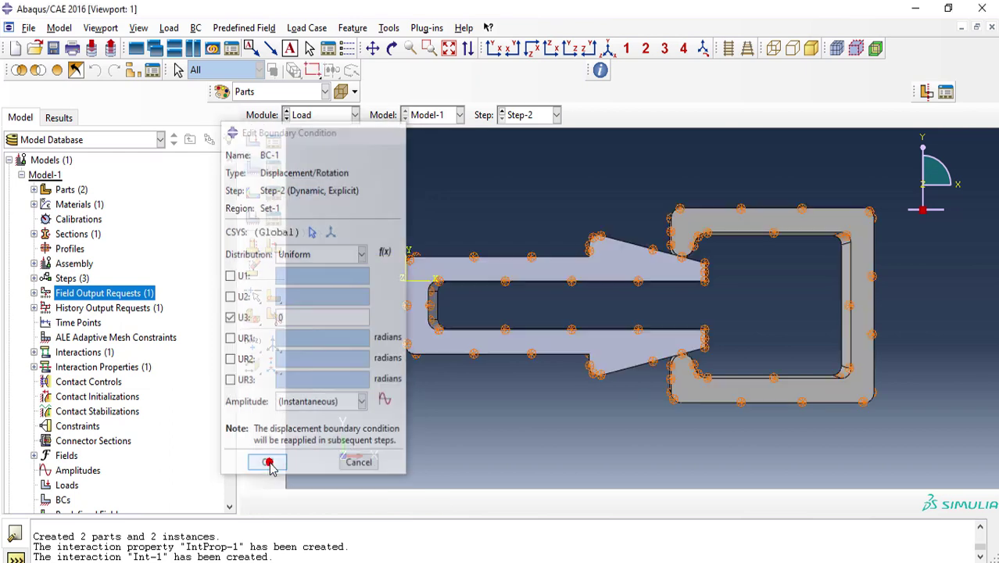
Create a Displacement/Rotation boundary condition in Step-2 with U1 set to 0 on the outer end face of the gray frame part
{"action": "left_click", "coordinate": [517, 117]}
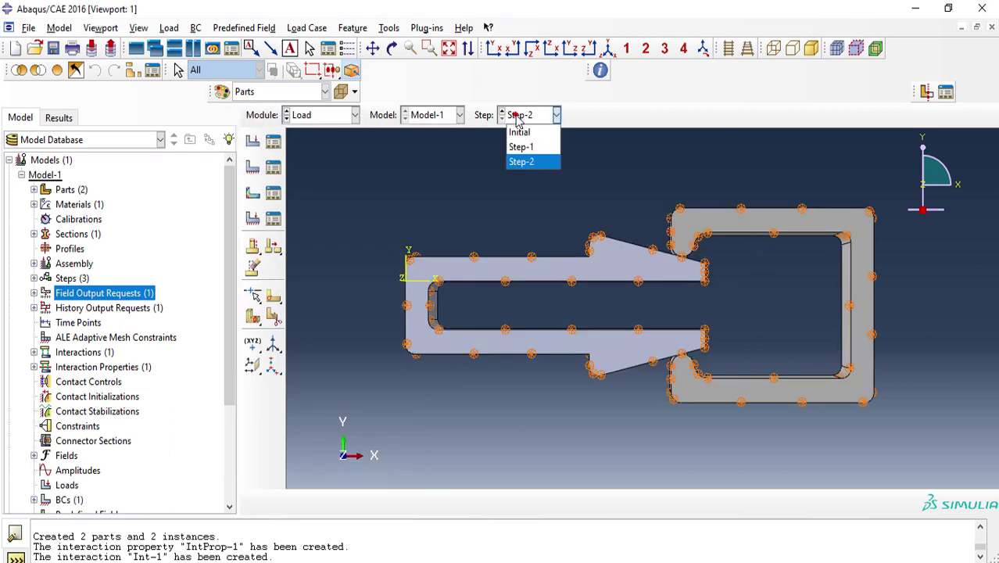
{"action": "left_click", "coordinate": [353, 160]}
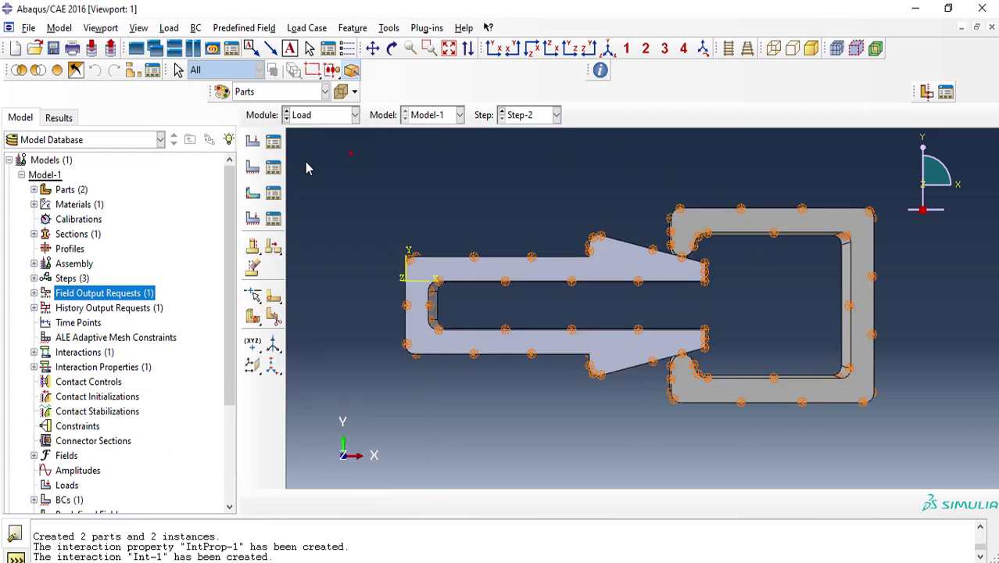
{"action": "left_click", "coordinate": [257, 168]}
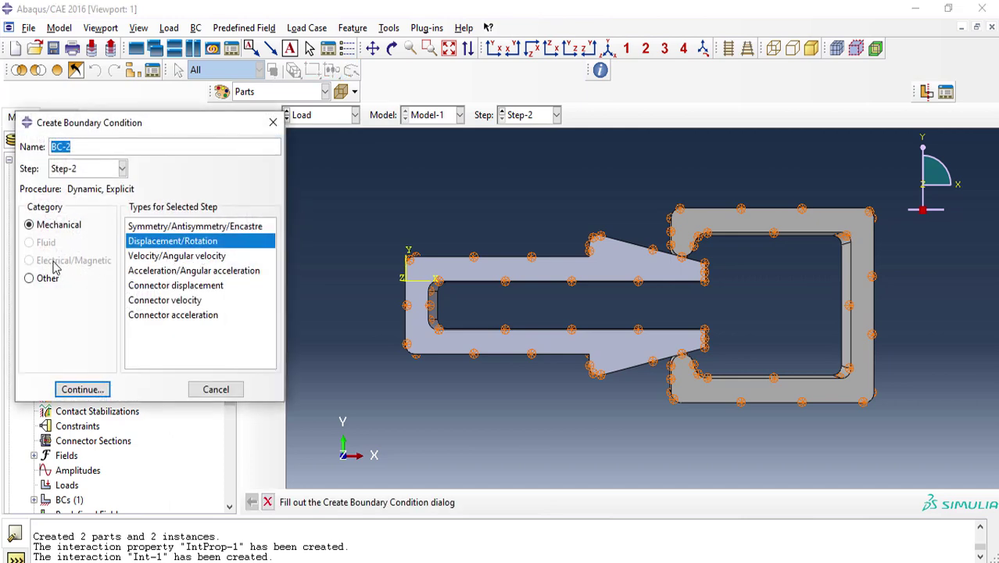
{"action": "left_click", "coordinate": [84, 389]}
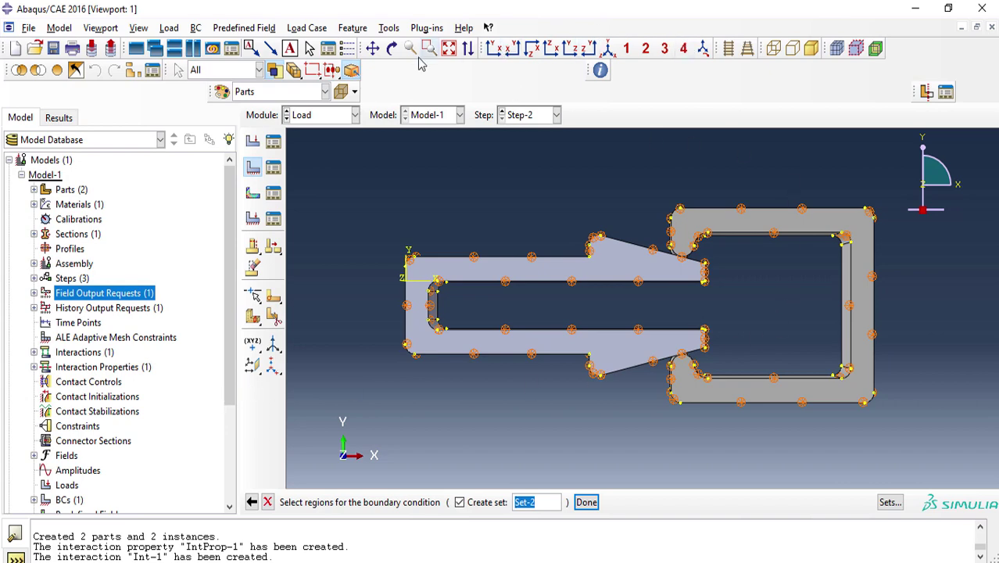
{"action": "left_click", "coordinate": [392, 49]}
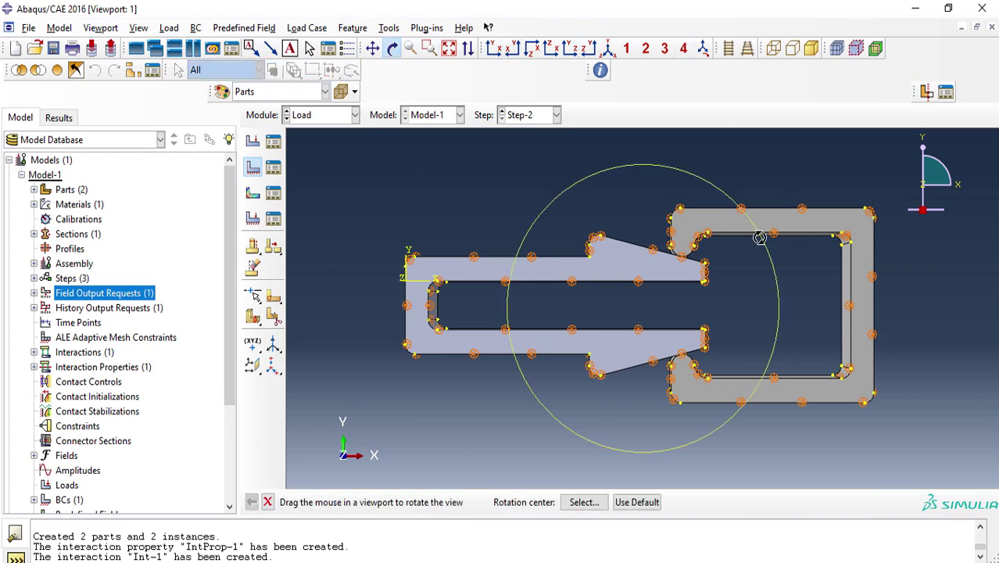
{"action": "left_click_drag", "start_coordinate": [516, 234], "coordinate": [652, 265]}
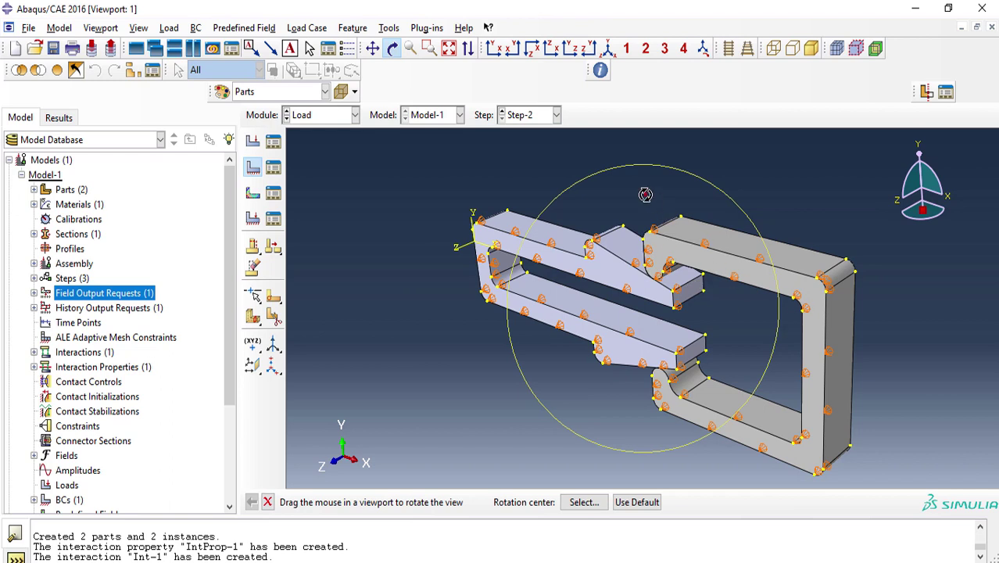
{"action": "left_click", "coordinate": [392, 52]}
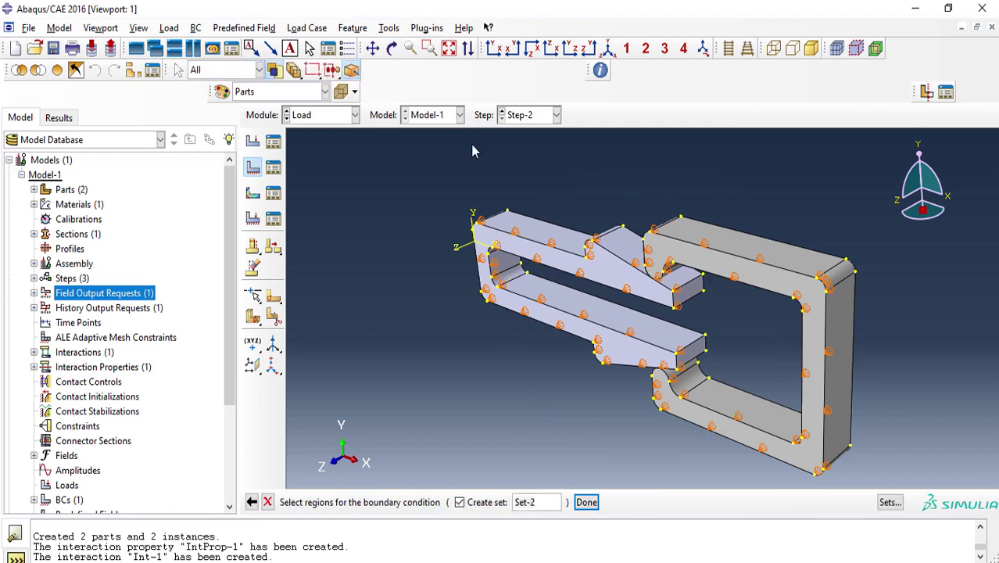
{"action": "left_click", "coordinate": [842, 324]}
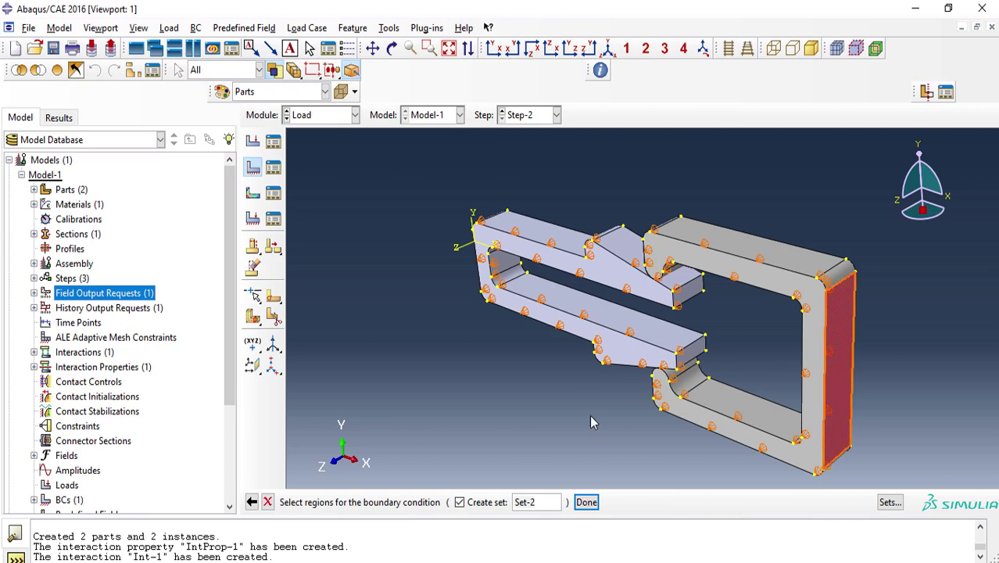
{"action": "left_click", "coordinate": [587, 502]}
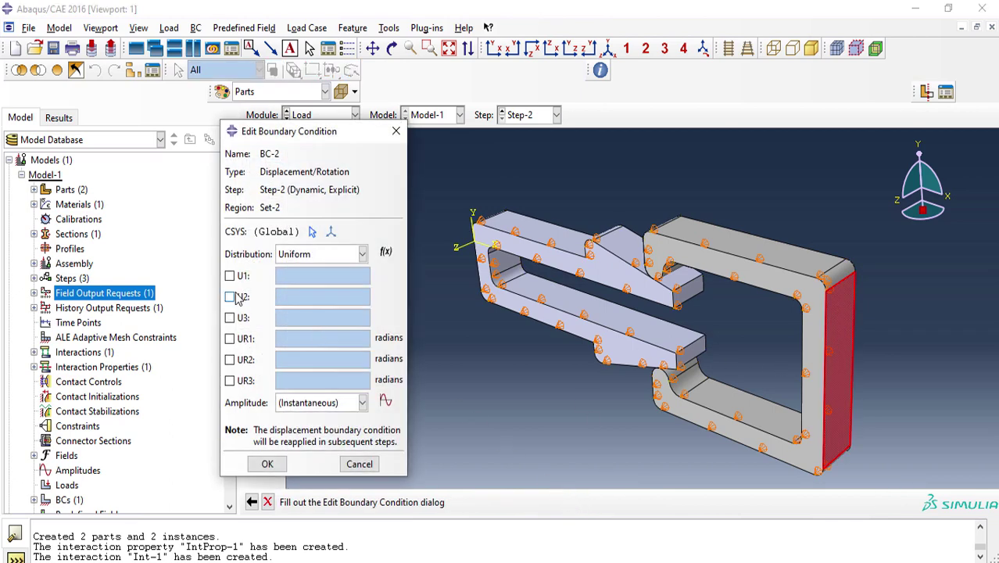
{"action": "left_click", "coordinate": [231, 276]}
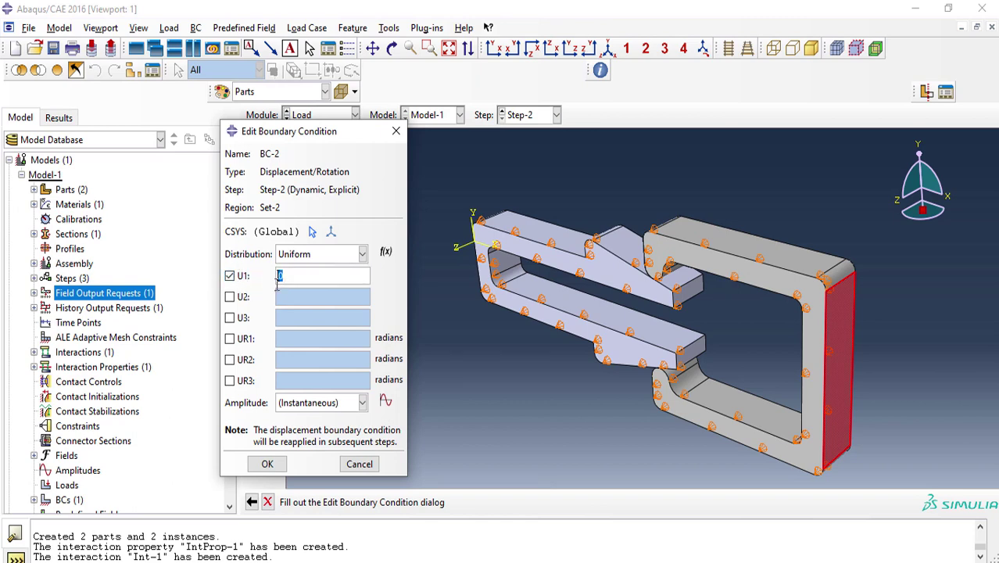
{"action": "left_click", "coordinate": [267, 465]}
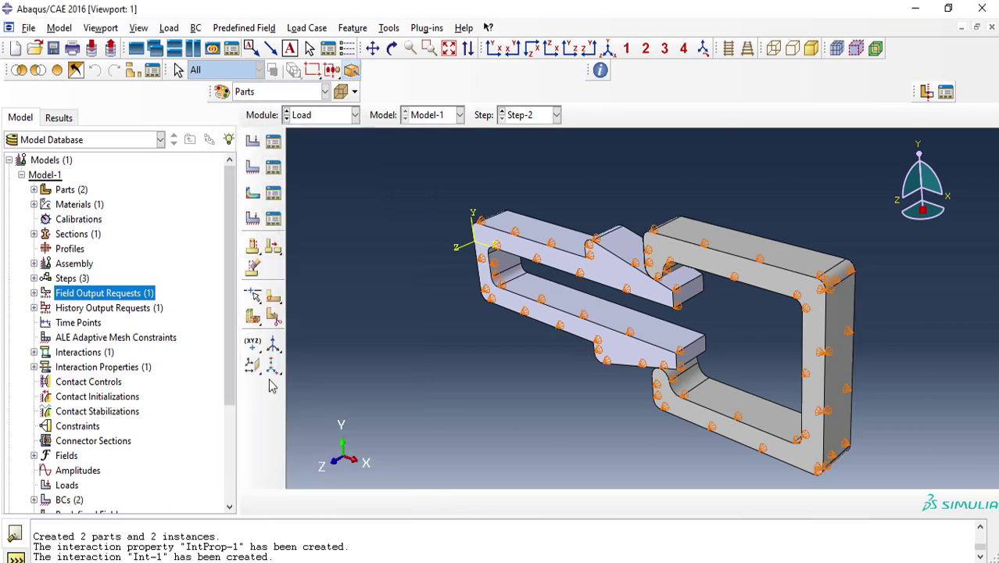
Start another Displacement/Rotation boundary condition in Step-2 on the frame's upper inner and curved lip faces plus the upper clip arm's sloped and inner faces
{"action": "left_click", "coordinate": [253, 172]}
{"action": "left_click", "coordinate": [97, 391]}
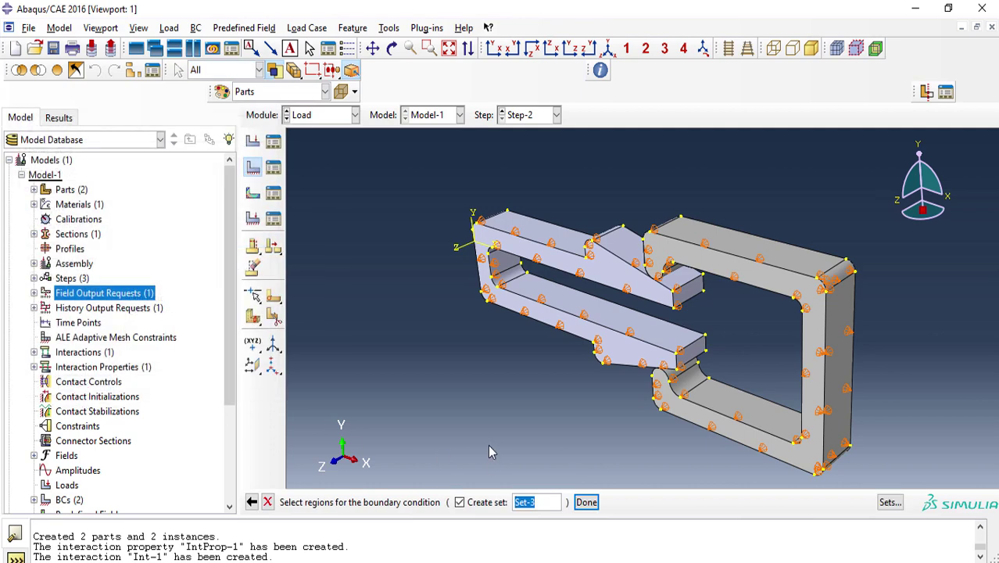
{"action": "left_click", "coordinate": [392, 49]}
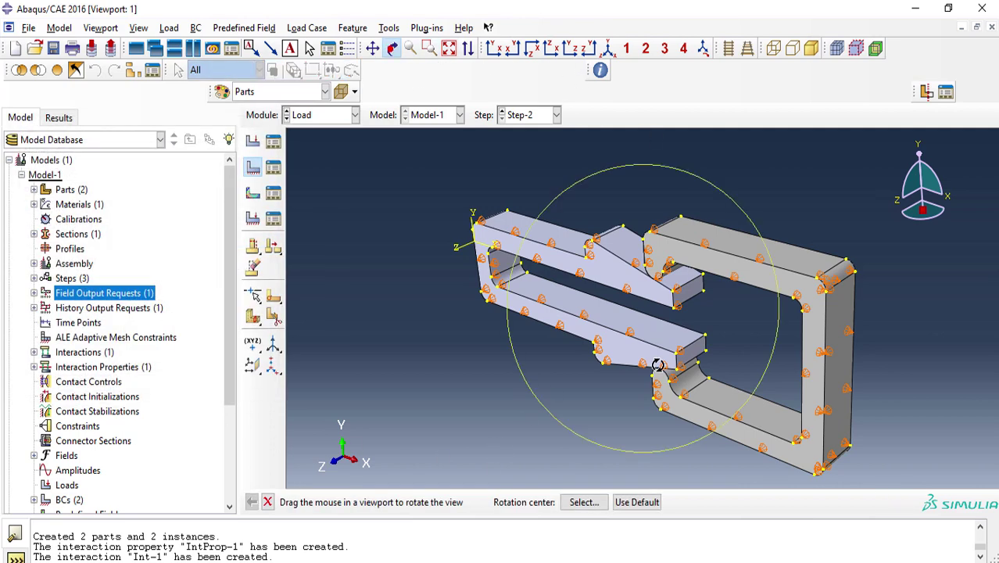
{"action": "left_click_drag", "start_coordinate": [594, 313], "coordinate": [655, 254]}
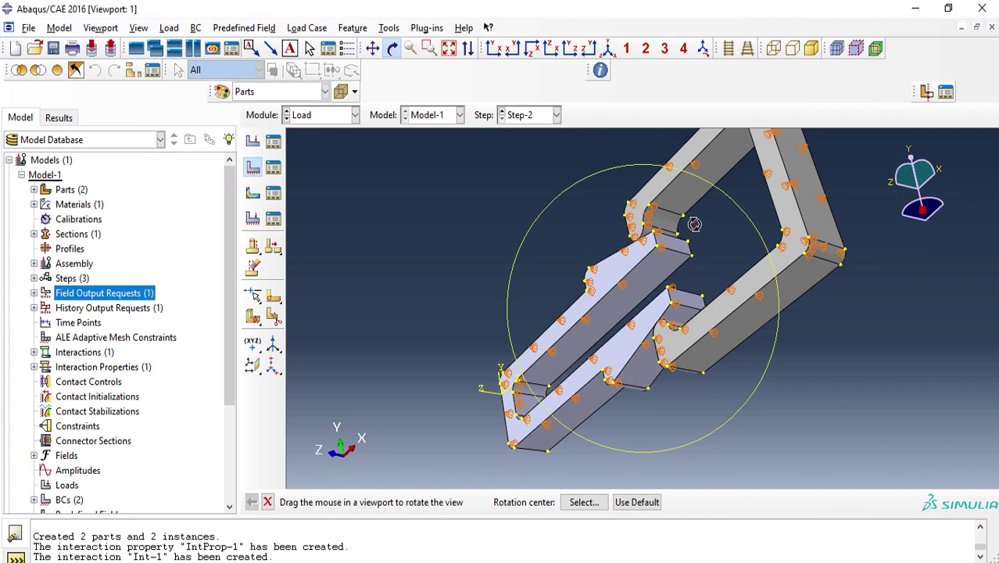
{"action": "key", "text": "Escape"}
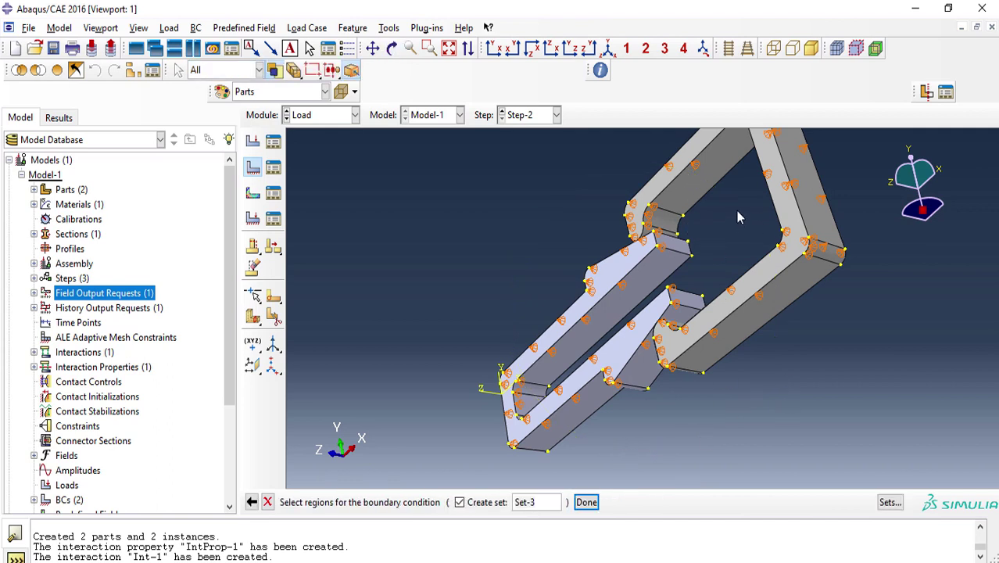
{"action": "left_click", "coordinate": [704, 181]}
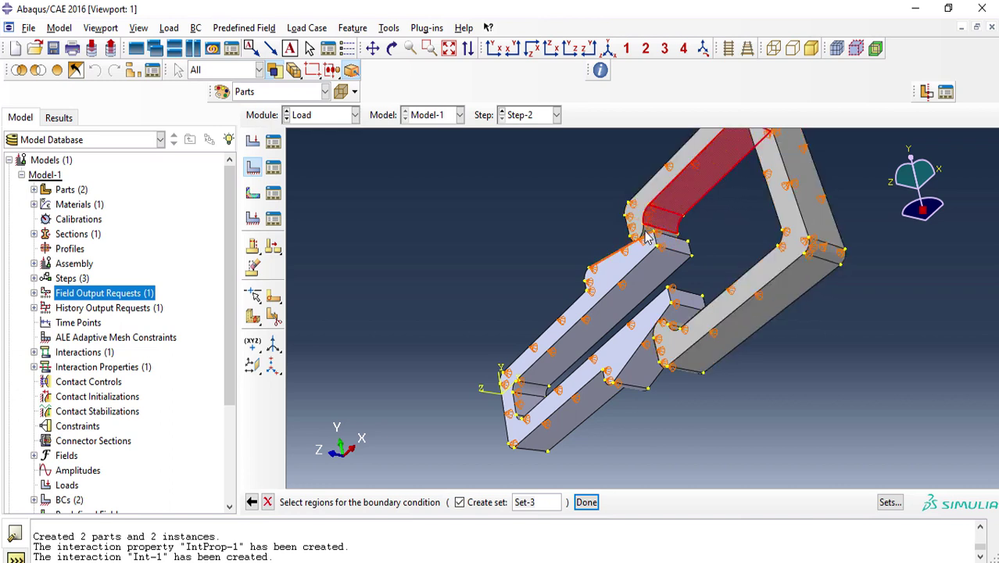
{"action": "scroll", "coordinate": [645, 238], "scroll_direction": "up", "scroll_amount": 5}
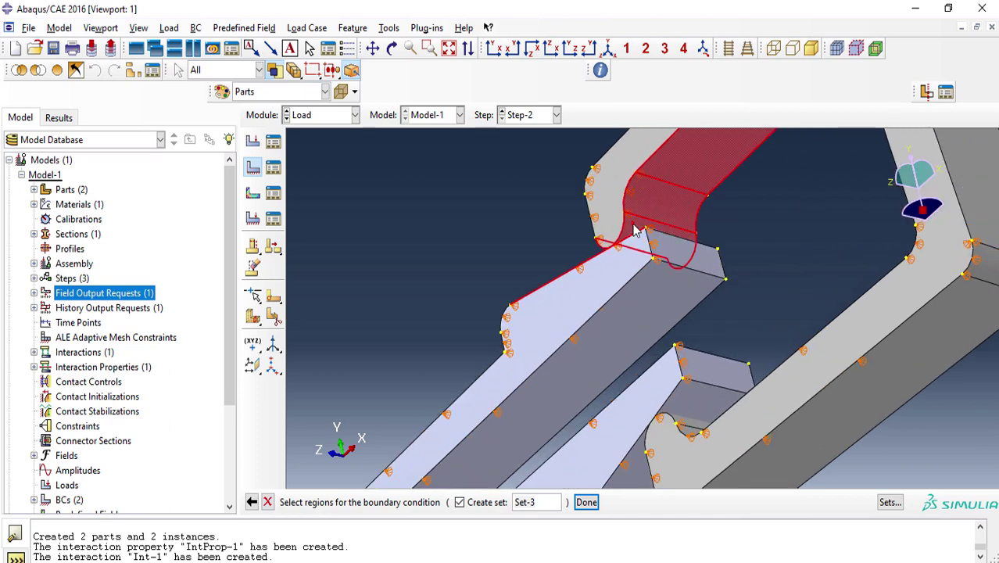
{"action": "scroll", "coordinate": [640, 234], "scroll_direction": "down", "scroll_amount": 5}
{"action": "left_click", "coordinate": [595, 338], "text": "shift"}
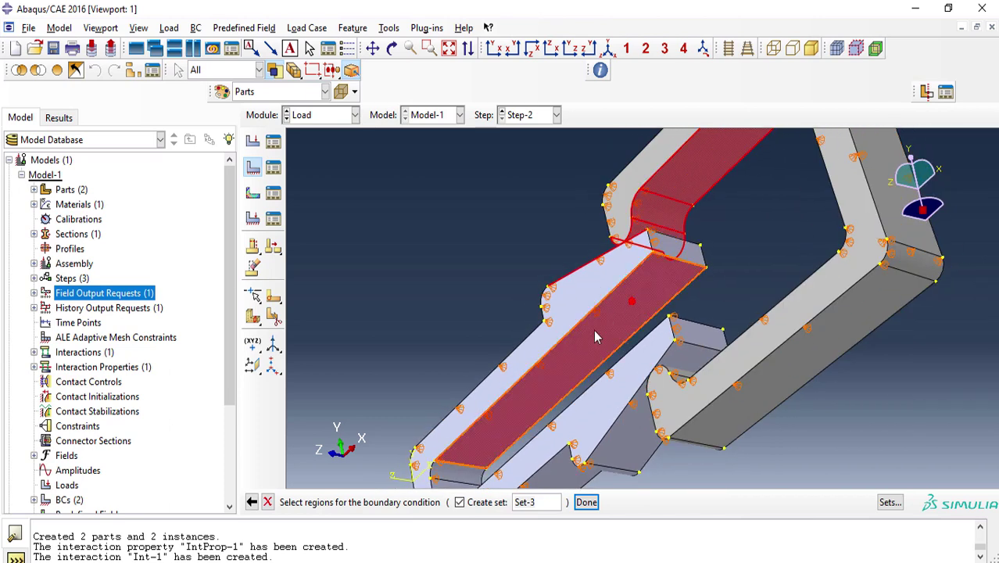
{"action": "scroll", "coordinate": [522, 404], "scroll_direction": "down", "scroll_amount": 1}
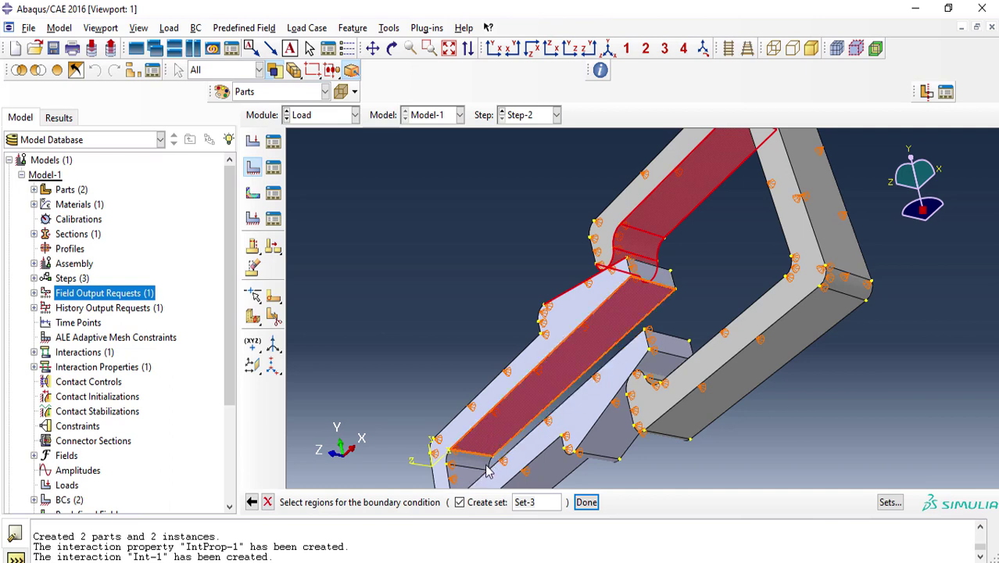
Confirm the selected faces and constrain them with U2 set to 0
{"action": "left_click", "coordinate": [586, 502]}
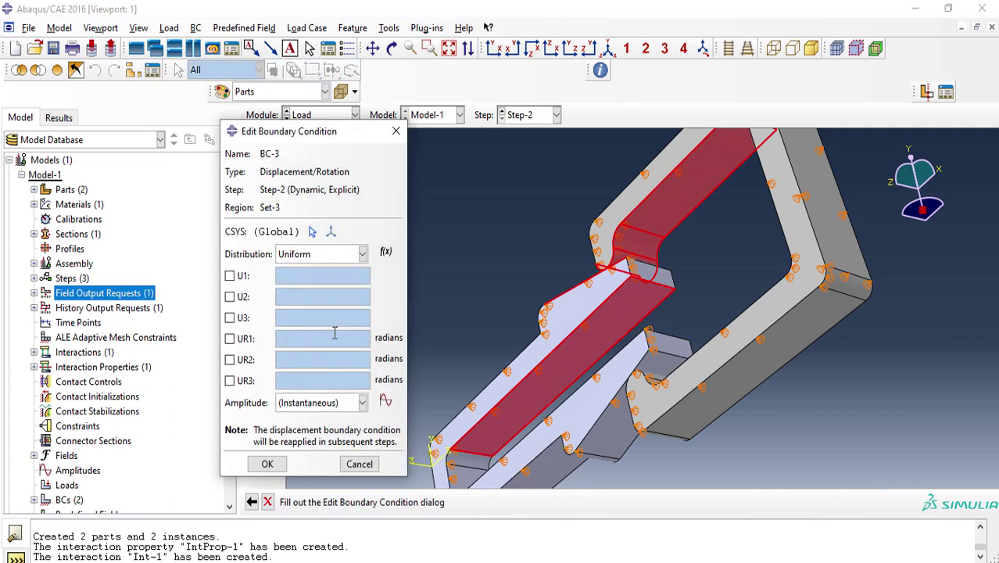
{"action": "left_click", "coordinate": [229, 296]}
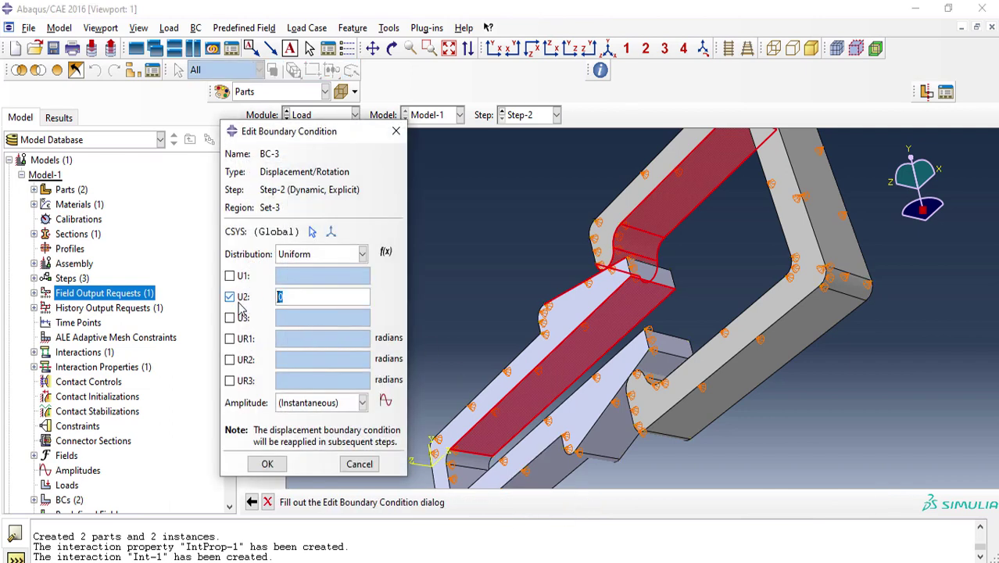
{"action": "left_click", "coordinate": [268, 463]}
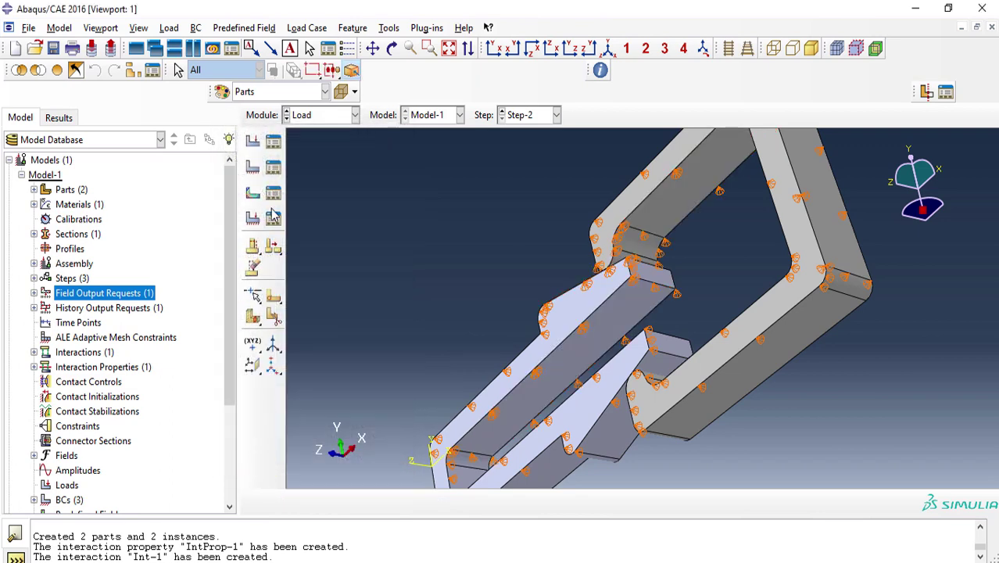
Define a Displacement/Rotation boundary condition in Step-2 on the clip's flat rear end face with U2 set to 300
{"action": "left_click", "coordinate": [251, 170]}
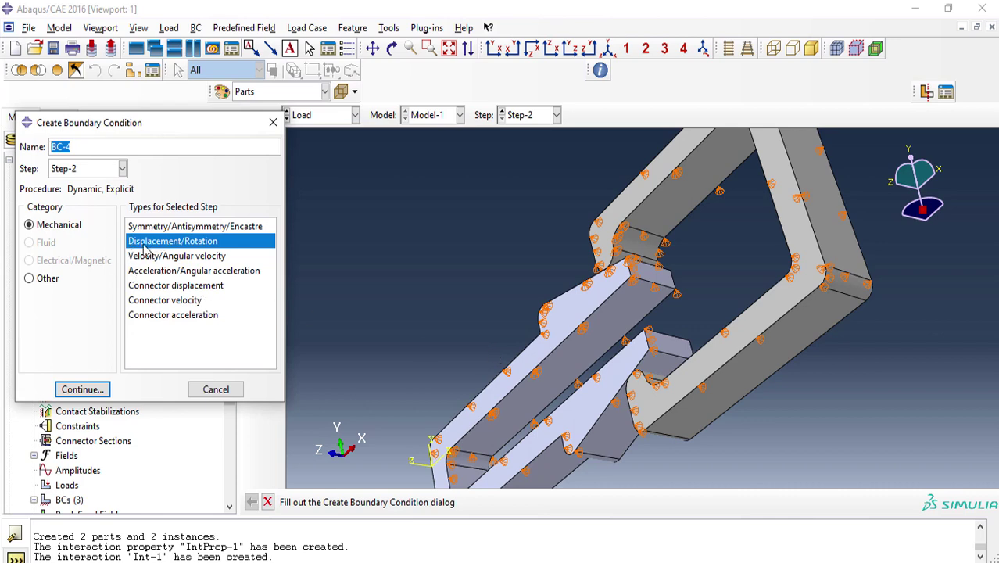
{"action": "left_click", "coordinate": [73, 388]}
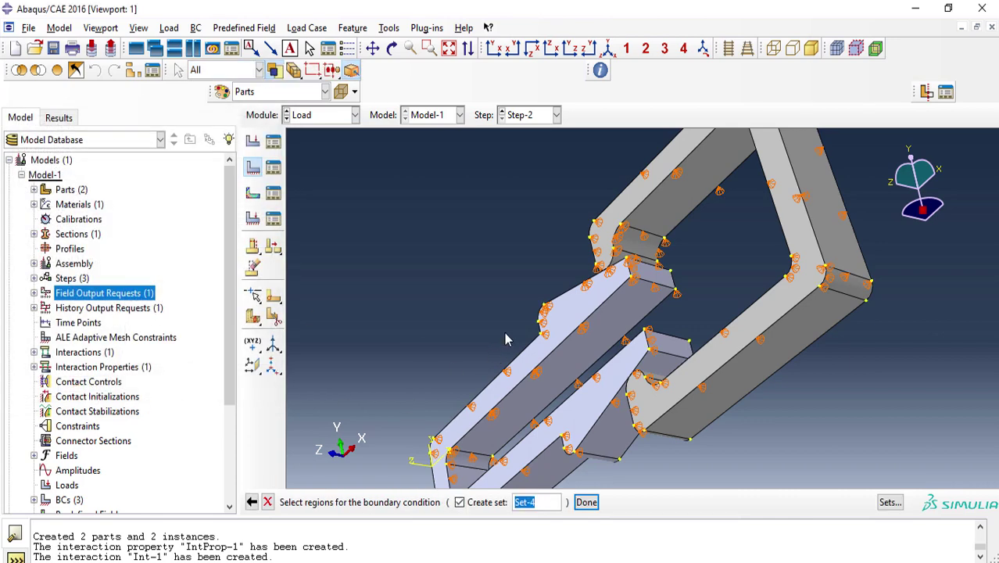
{"action": "left_click", "coordinate": [393, 49]}
{"action": "left_click_drag", "start_coordinate": [539, 320], "coordinate": [623, 273]}
{"action": "left_click", "coordinate": [392, 49]}
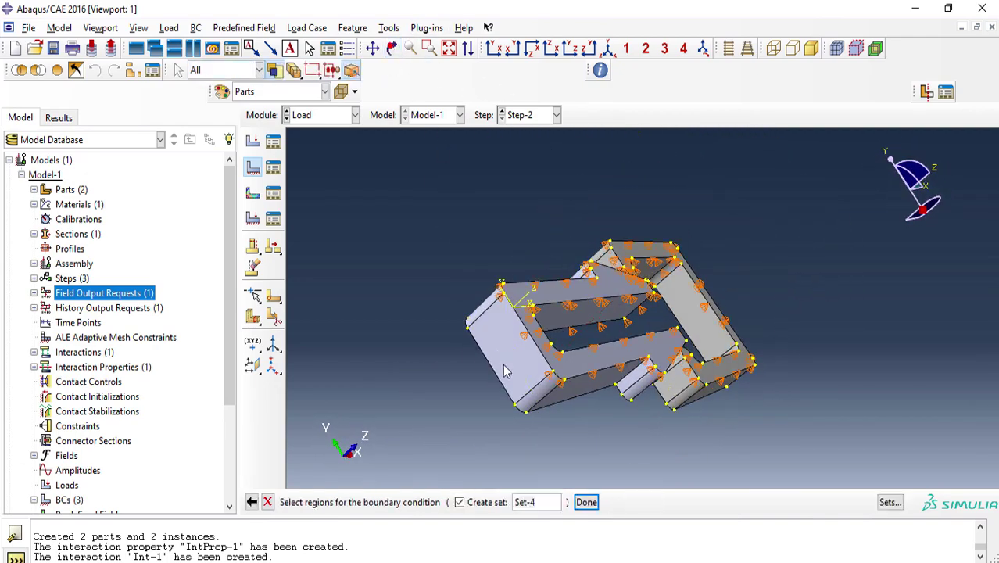
{"action": "left_click", "coordinate": [507, 356]}
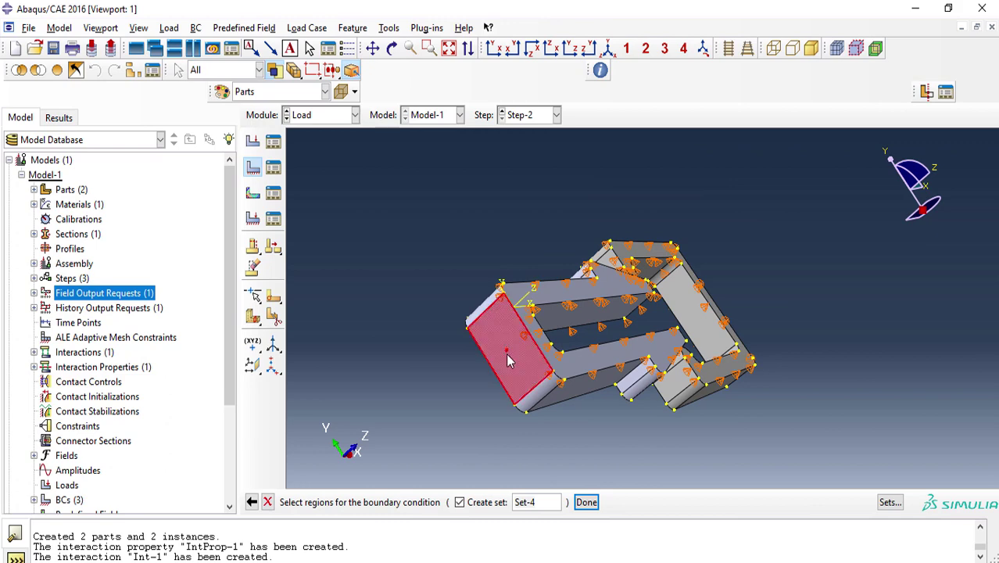
{"action": "left_click", "coordinate": [586, 503]}
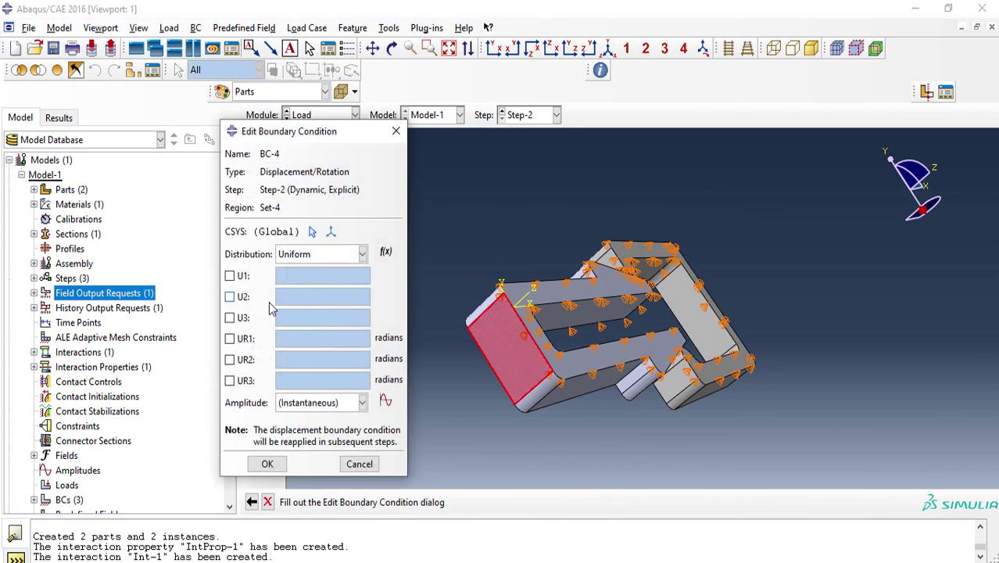
{"action": "left_click", "coordinate": [229, 297]}
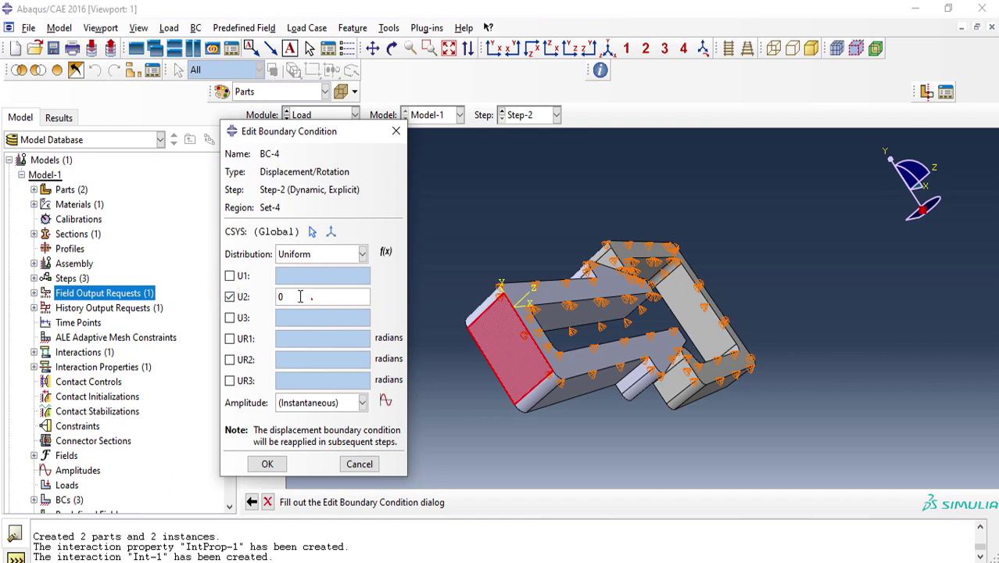
{"action": "left_click_drag", "start_coordinate": [300, 297], "coordinate": [270, 297]}
Create a Tabular amplitude named Amp-1 for the clip's displacement boundary condition
{"action": "left_click", "coordinate": [358, 404]}
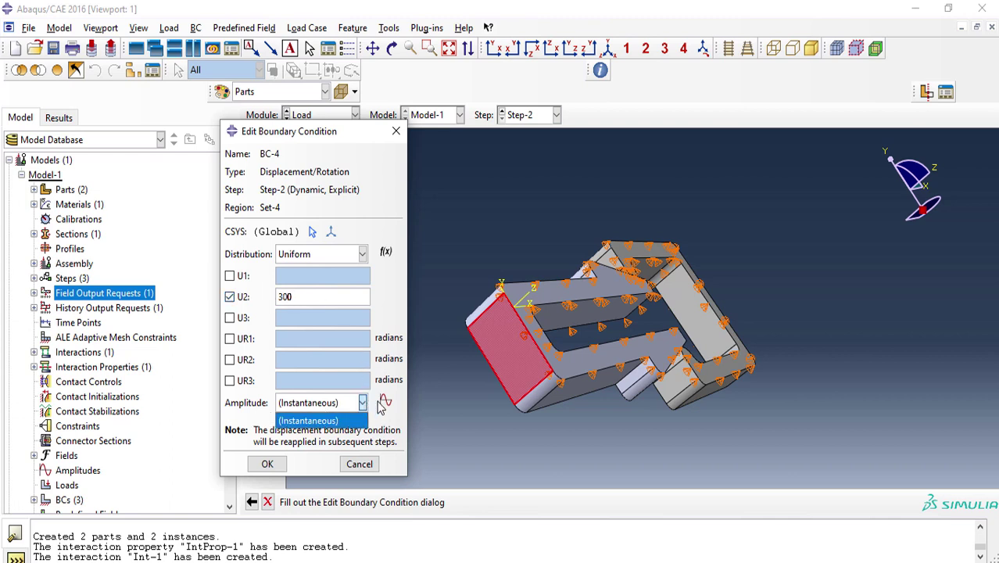
{"action": "left_click", "coordinate": [385, 402]}
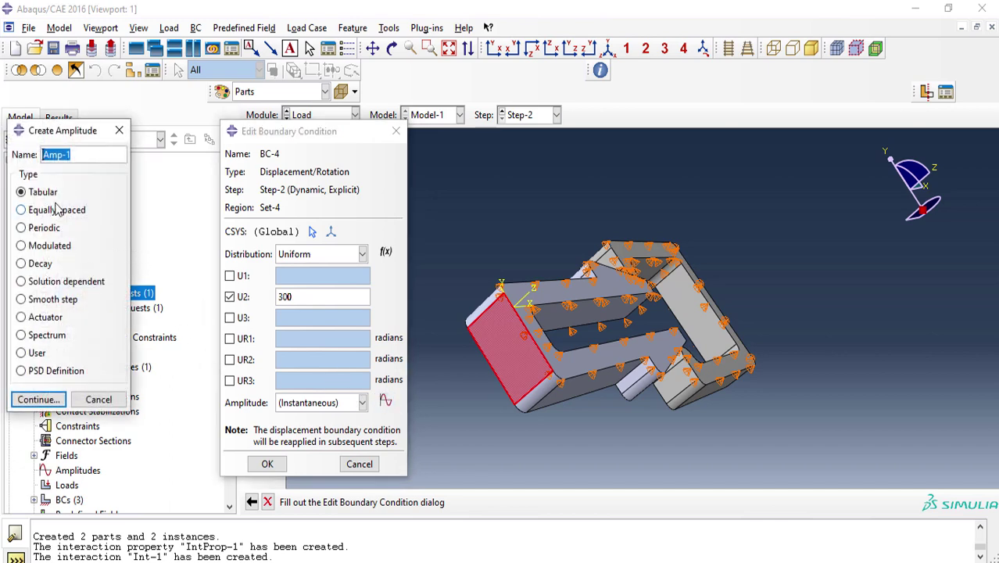
{"action": "left_click", "coordinate": [54, 398]}
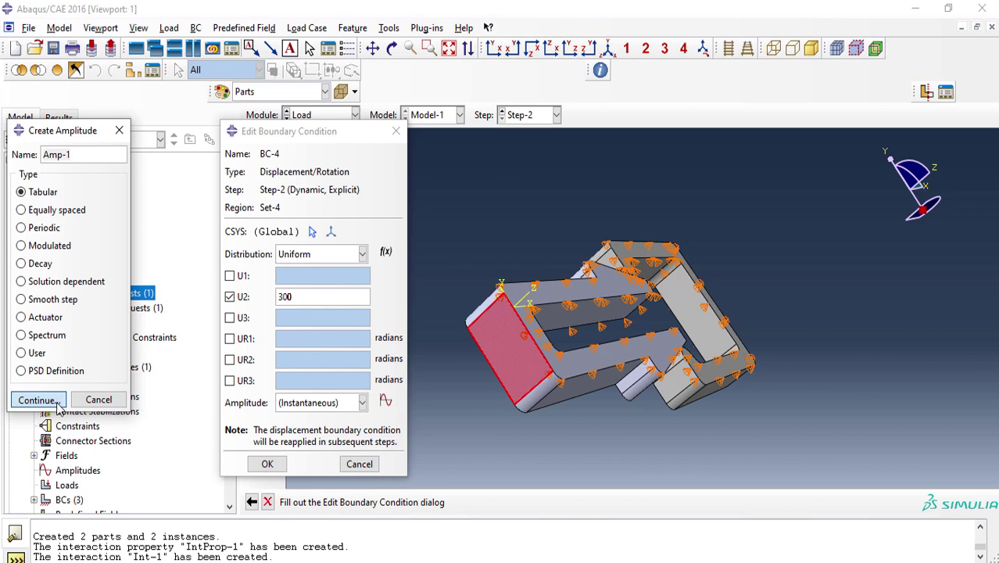
{"action": "left_click_drag", "start_coordinate": [67, 161], "coordinate": [186, 161]}
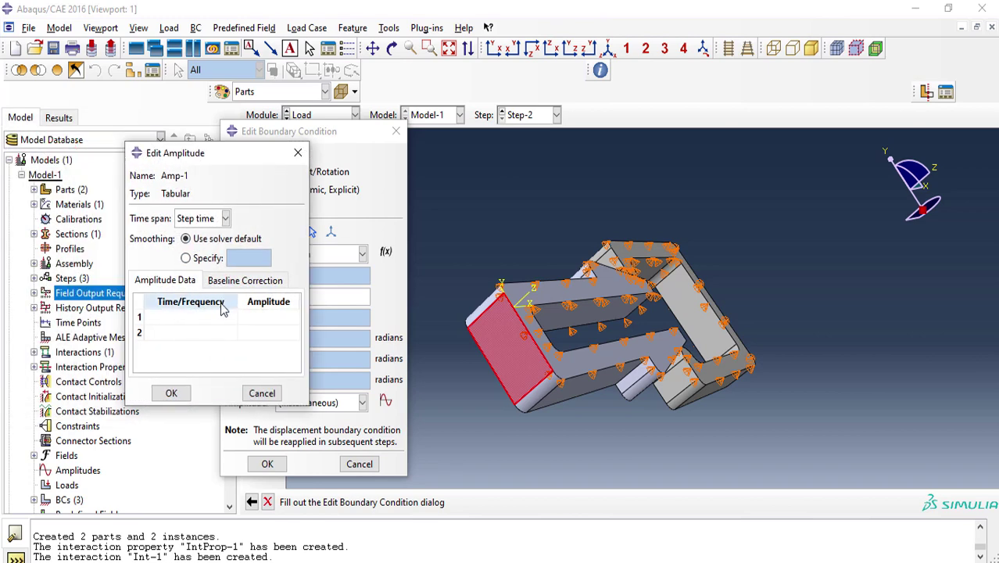
Fill the Amp-1 amplitude table with time/amplitude pairs 0, 0 and 1, 1
{"action": "left_click", "coordinate": [191, 317]}
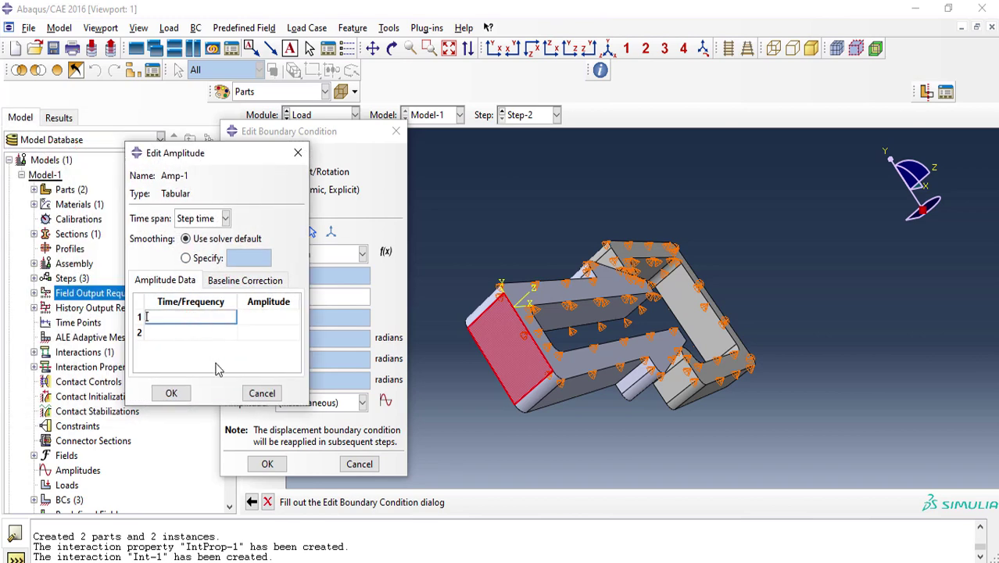
{"action": "left_click", "coordinate": [258, 316]}
{"action": "key", "text": "Tab"}
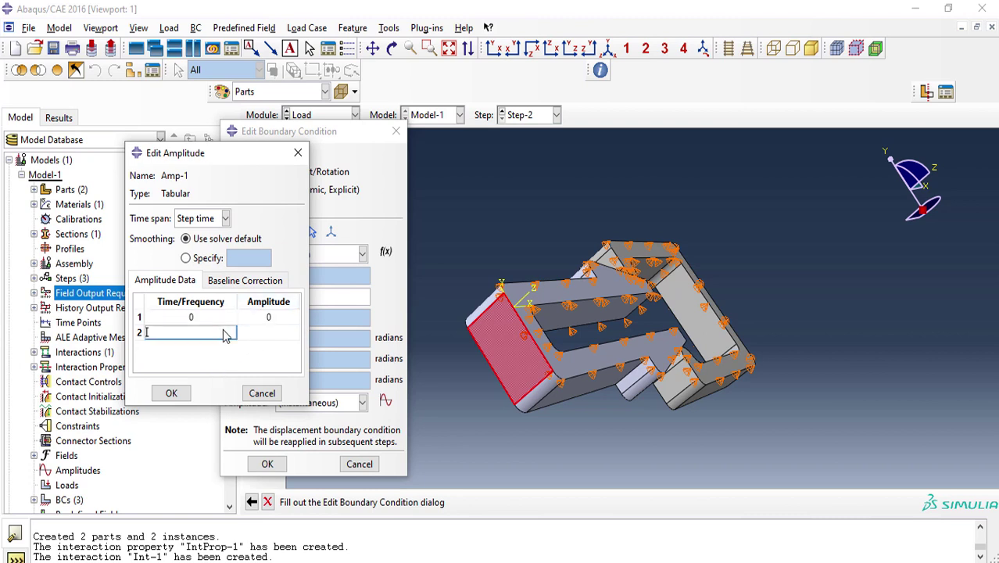
{"action": "left_click", "coordinate": [223, 330]}
{"action": "type", "text": "1"}
{"action": "left_click", "coordinate": [243, 332]}
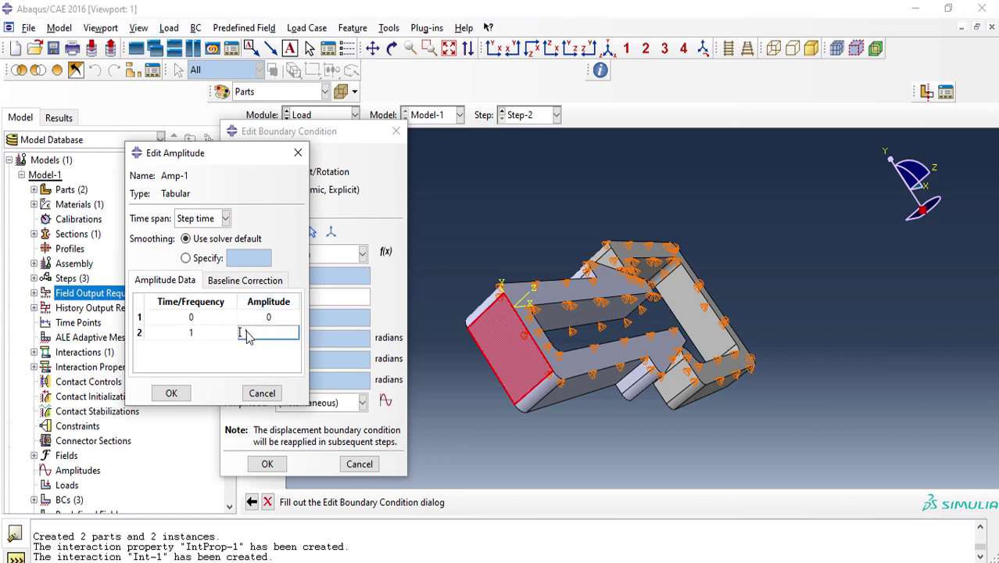
{"action": "type", "text": "1"}
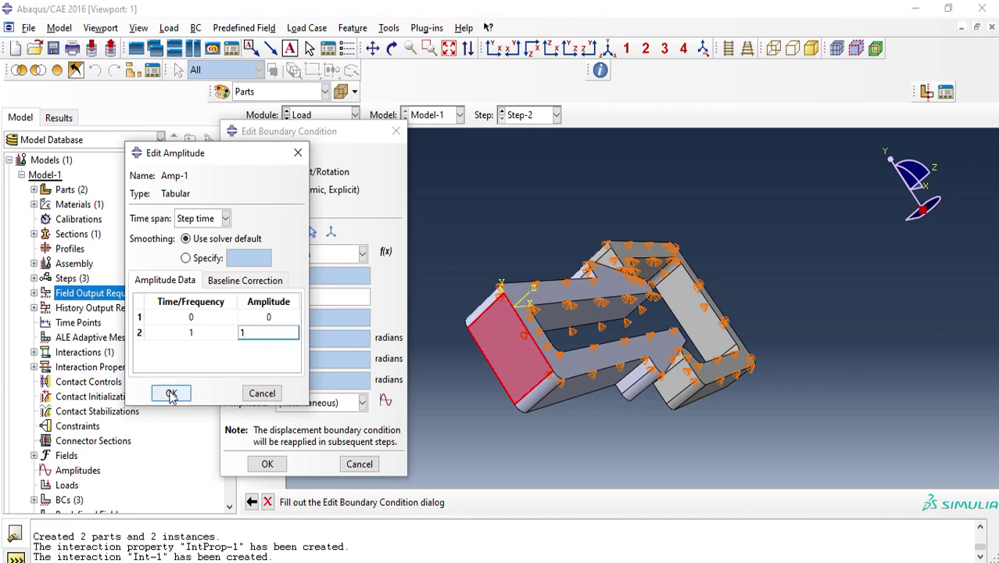
{"action": "left_click", "coordinate": [169, 392]}
Assign amplitude Amp-1 to the clip's rear-face displacement boundary condition and save the condition
{"action": "left_click", "coordinate": [324, 402]}
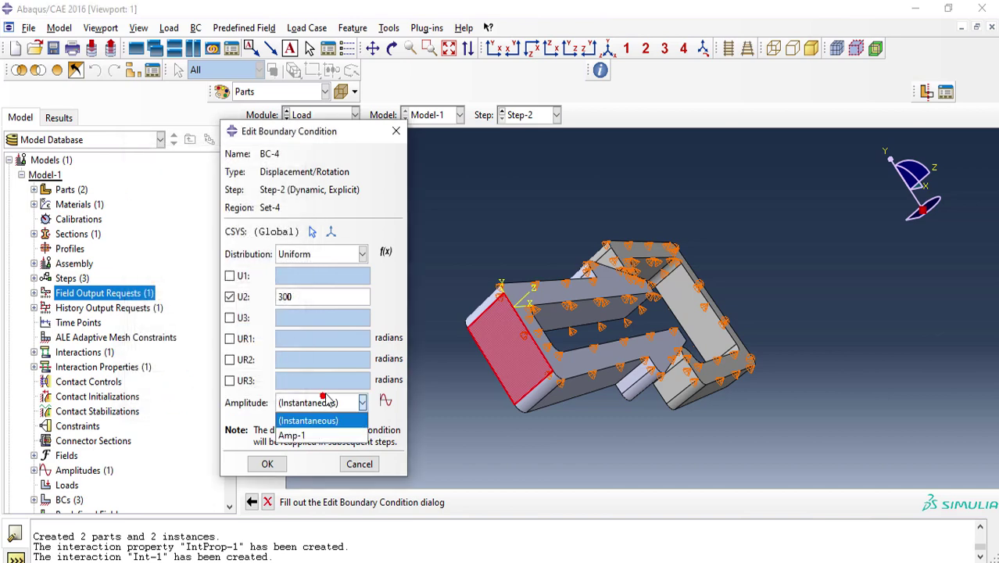
{"action": "left_click", "coordinate": [300, 435]}
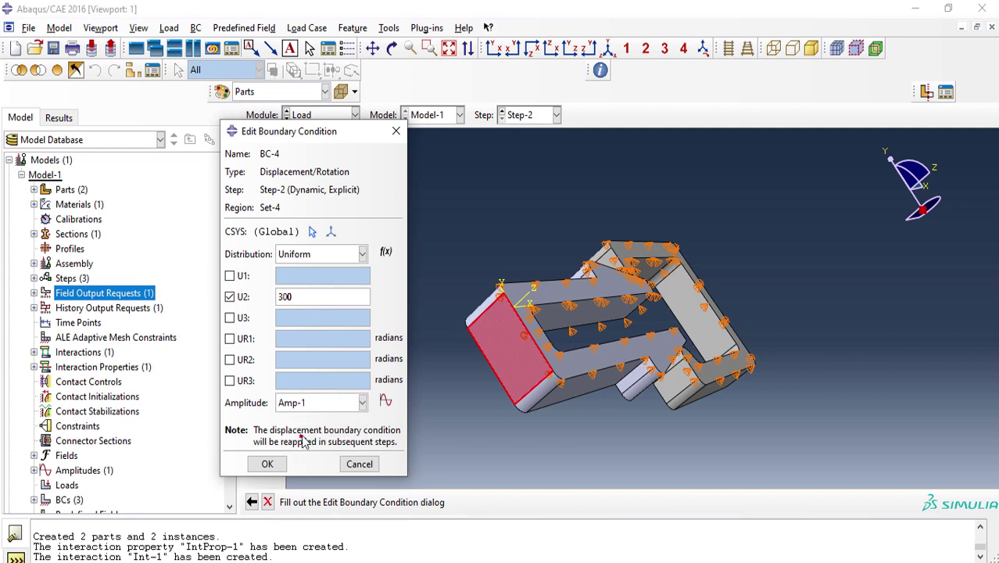
{"action": "left_click", "coordinate": [269, 465]}
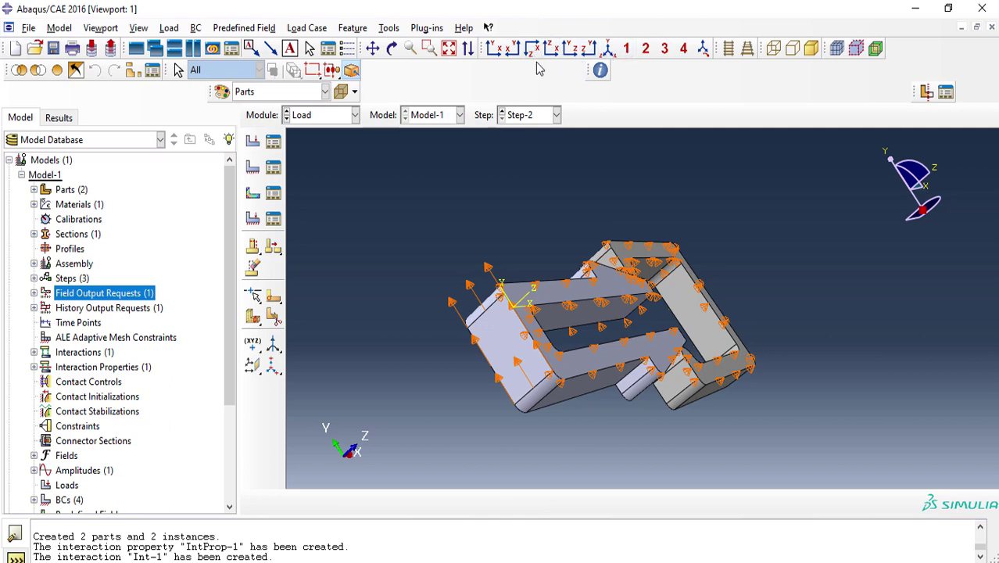
Edit boundary condition BC-4 to release U2 and prescribe U1 as 300 instead
{"action": "left_click", "coordinate": [393, 49]}
{"action": "left_click_drag", "start_coordinate": [516, 226], "coordinate": [473, 401]}
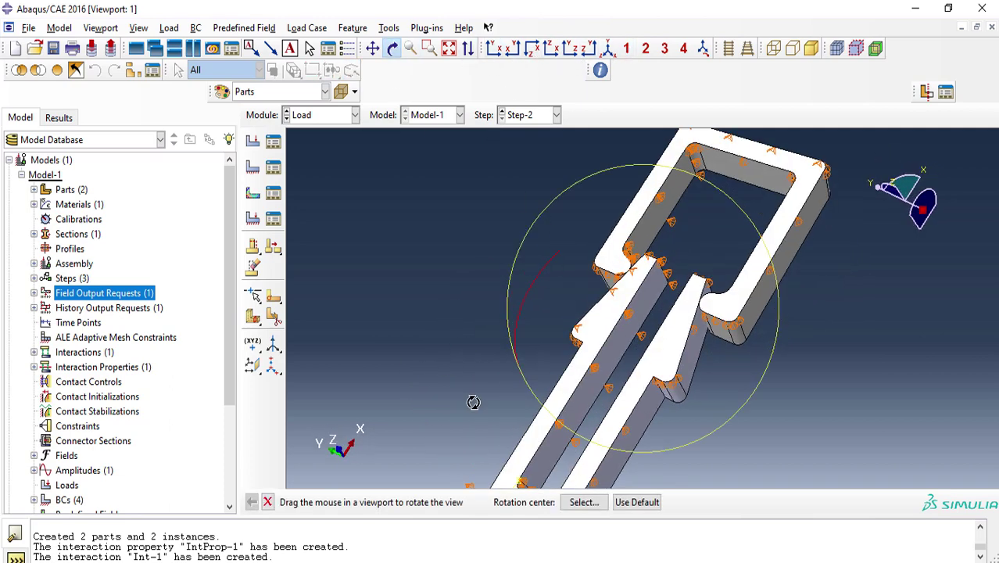
{"action": "left_click_drag", "start_coordinate": [643, 380], "coordinate": [551, 342]}
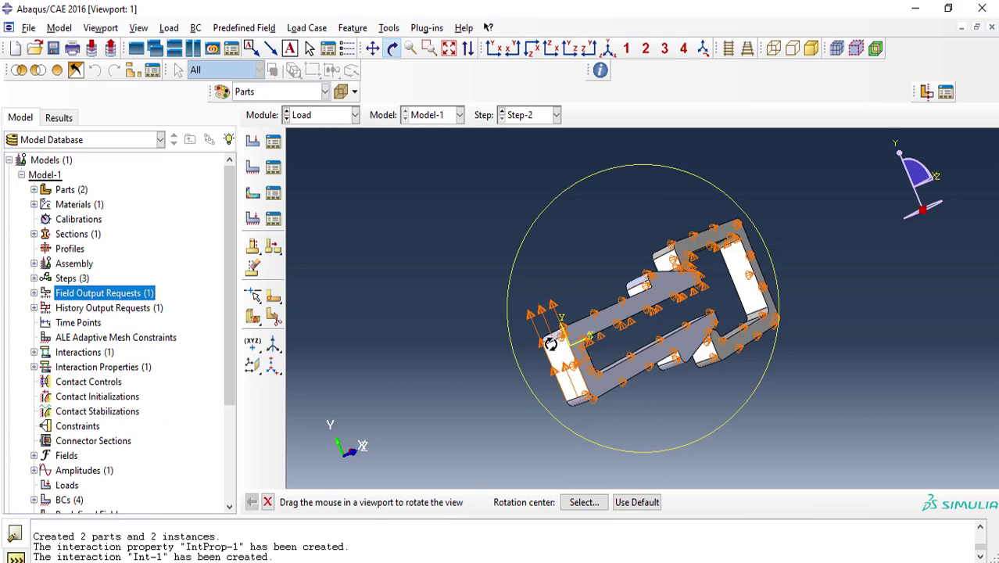
{"action": "left_click_drag", "start_coordinate": [631, 374], "coordinate": [481, 356]}
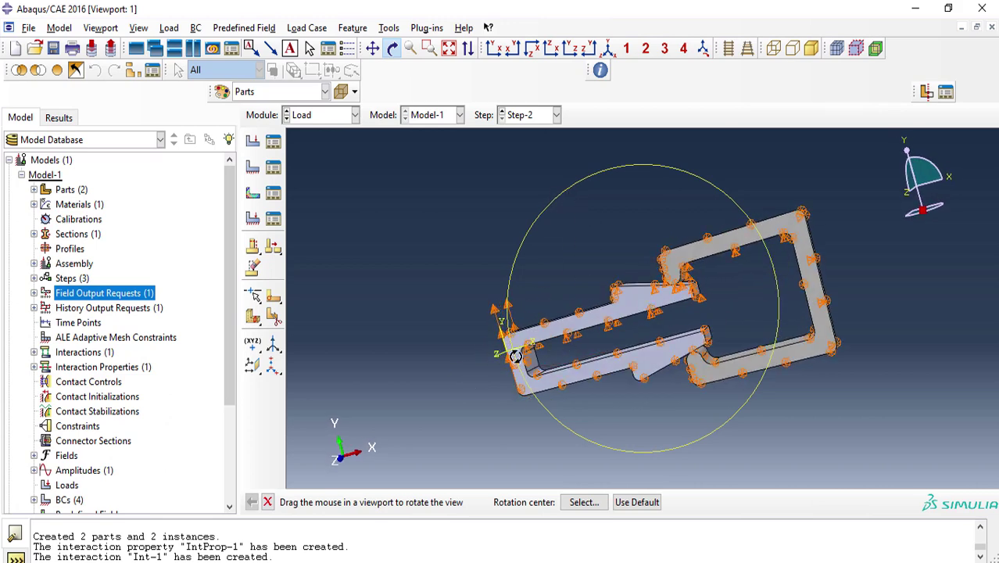
{"action": "left_click", "coordinate": [273, 171]}
{"action": "left_click", "coordinate": [394, 360]}
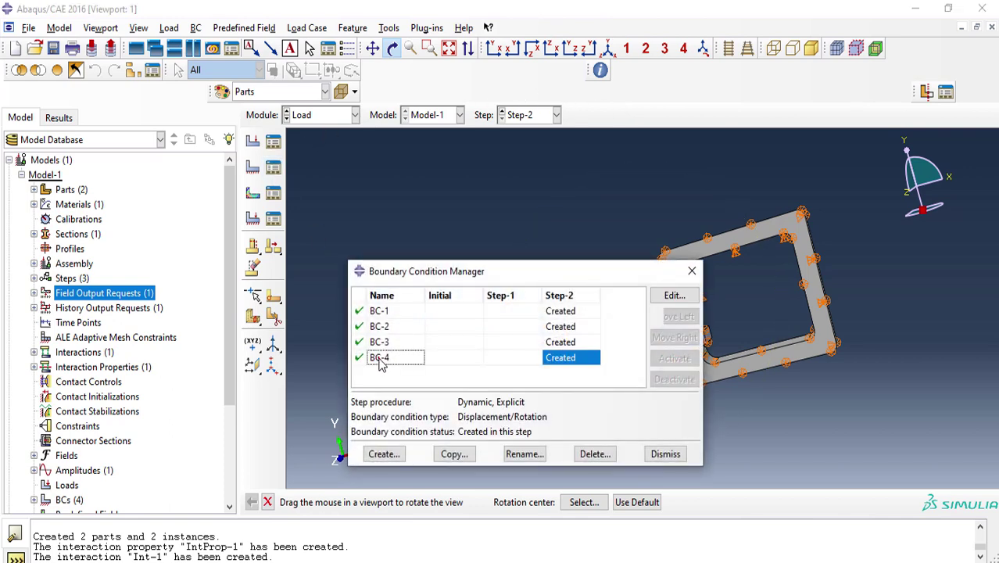
{"action": "left_click_drag", "start_coordinate": [462, 274], "coordinate": [193, 264]}
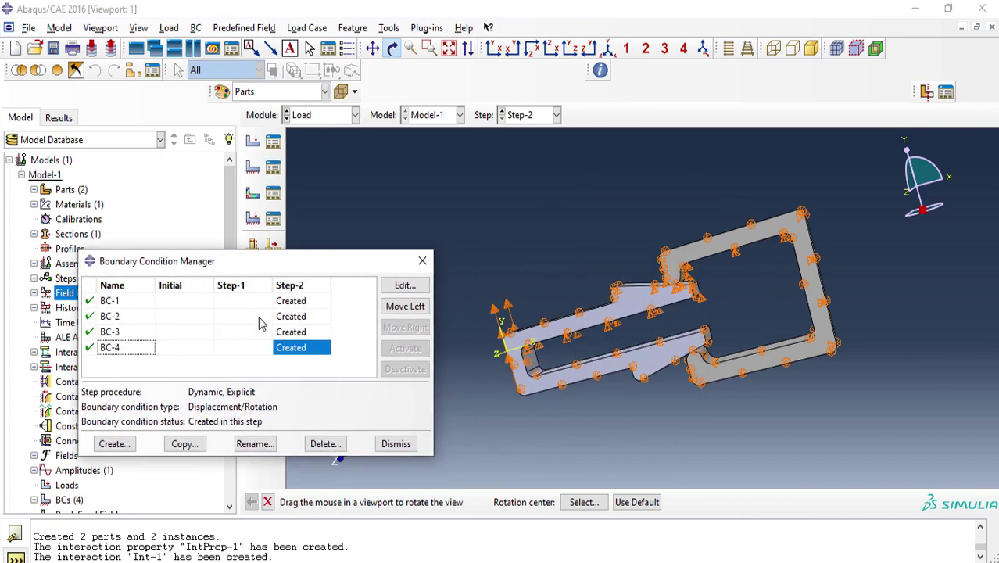
{"action": "left_click", "coordinate": [395, 286]}
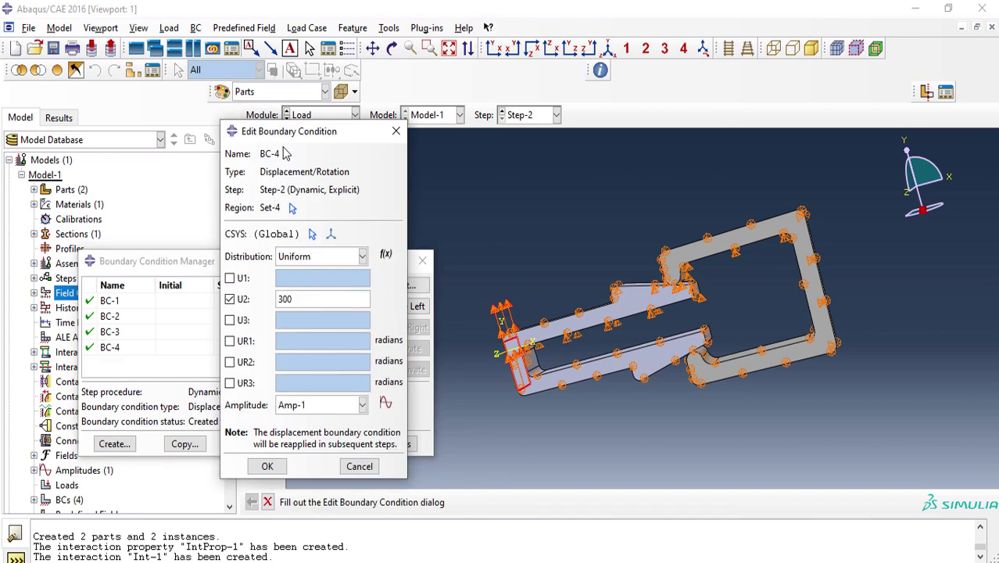
{"action": "left_click", "coordinate": [230, 298]}
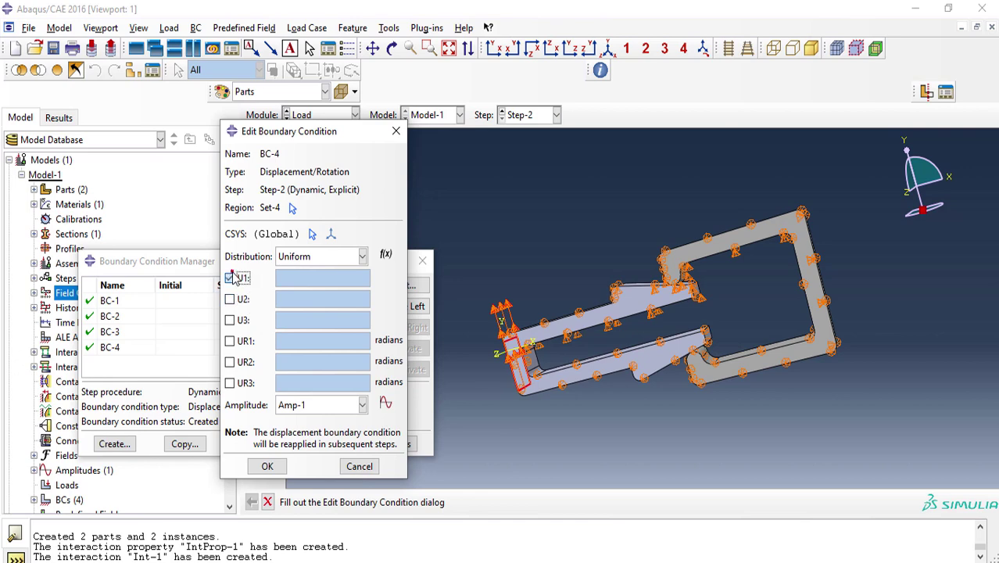
{"action": "left_click", "coordinate": [230, 278]}
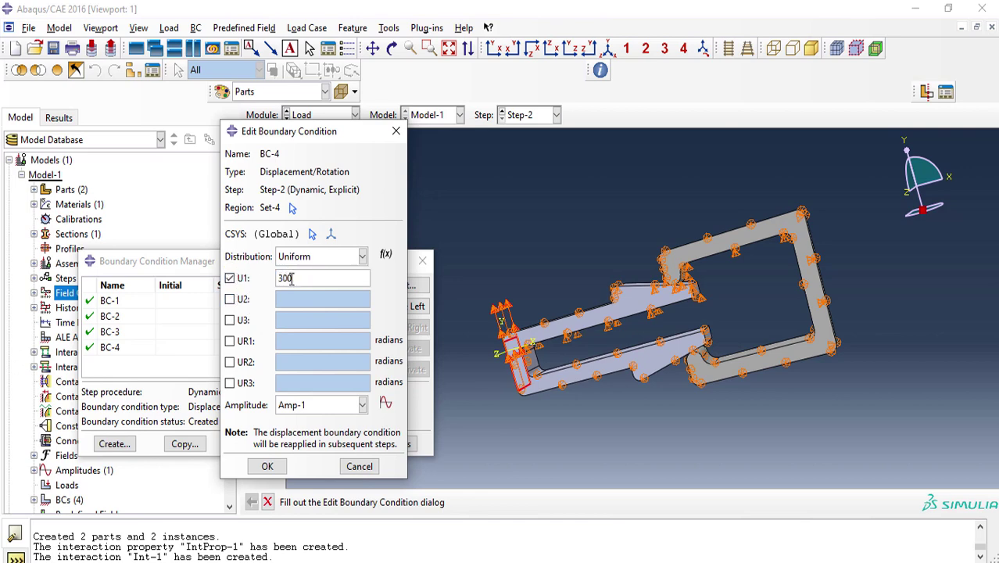
{"action": "type", "text": "300"}
{"action": "left_click", "coordinate": [265, 466]}
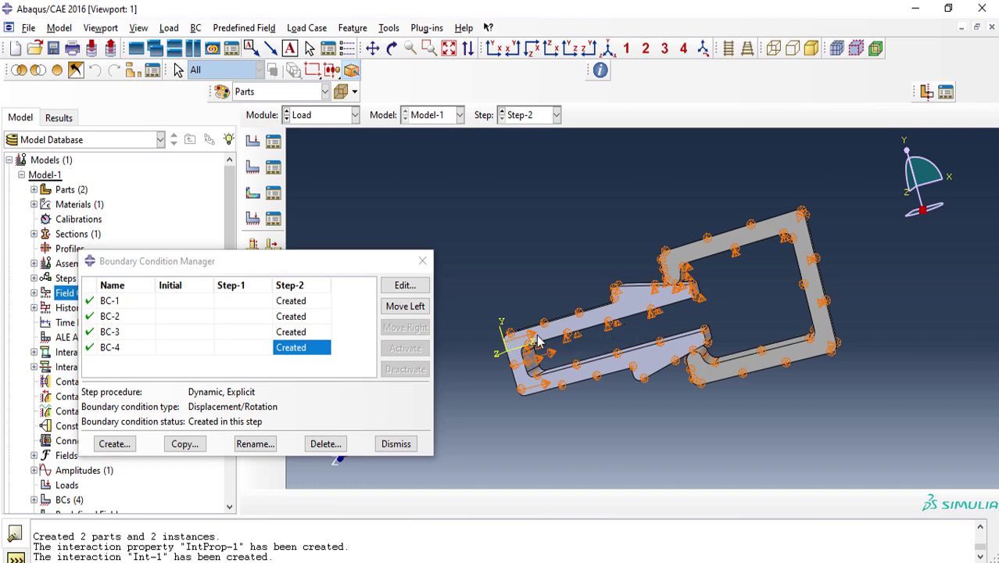
{"action": "left_click", "coordinate": [395, 444]}
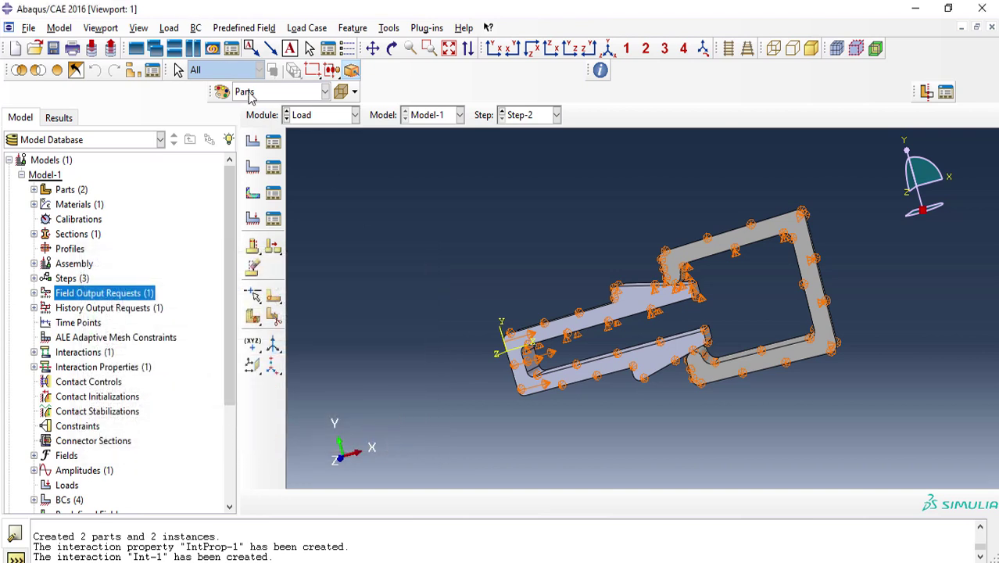
In the Mesh module, seed the Cut-Extrude1 part with a global size of 0.5 and mesh it
{"action": "left_click", "coordinate": [325, 117]}
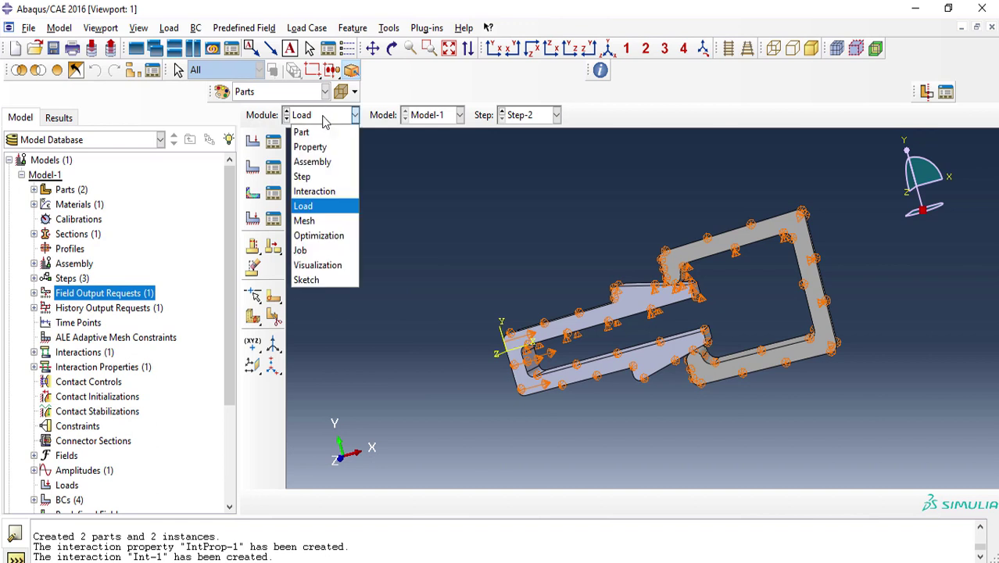
{"action": "left_click", "coordinate": [319, 222]}
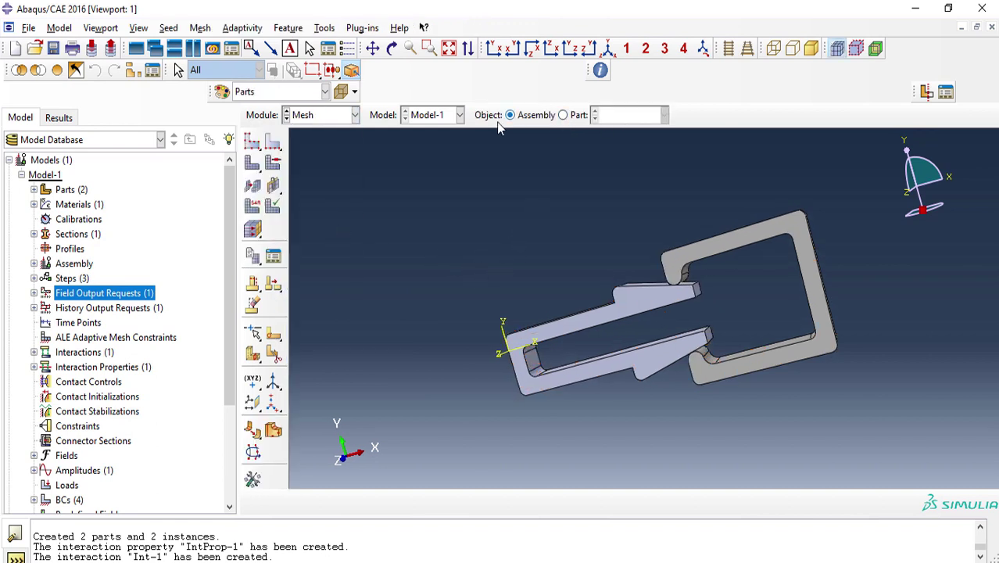
{"action": "left_click", "coordinate": [563, 115]}
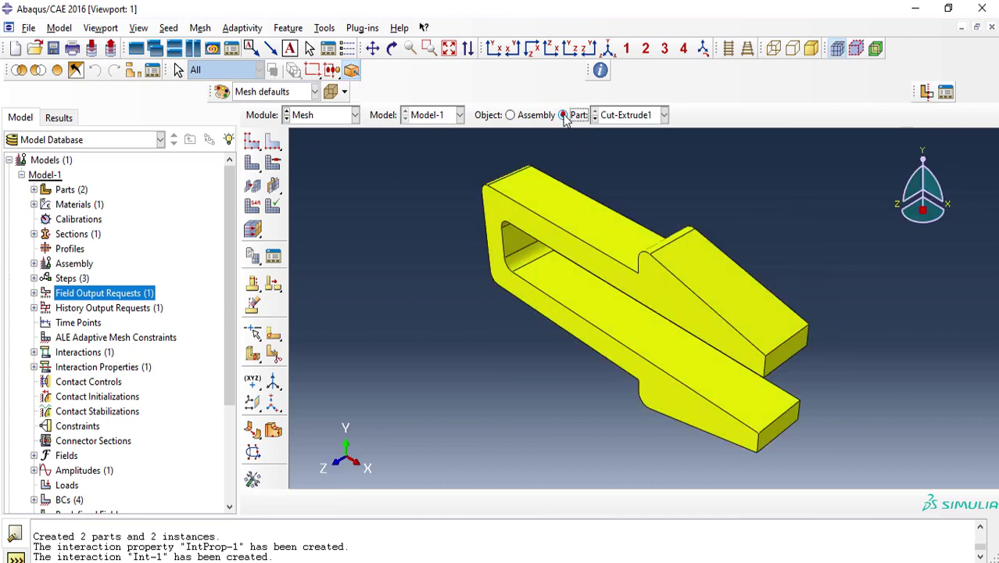
{"action": "left_click", "coordinate": [256, 147]}
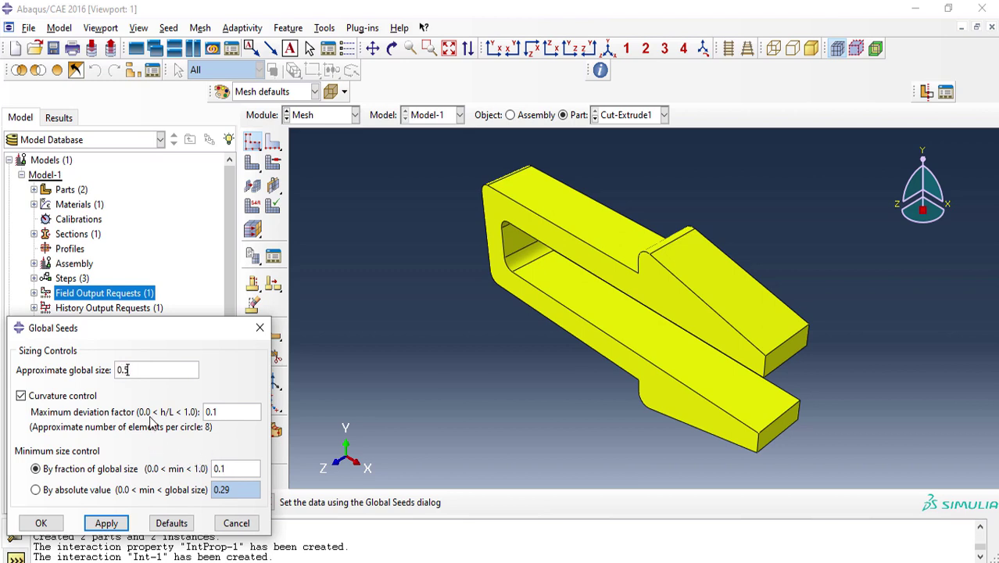
{"action": "left_click", "coordinate": [106, 523]}
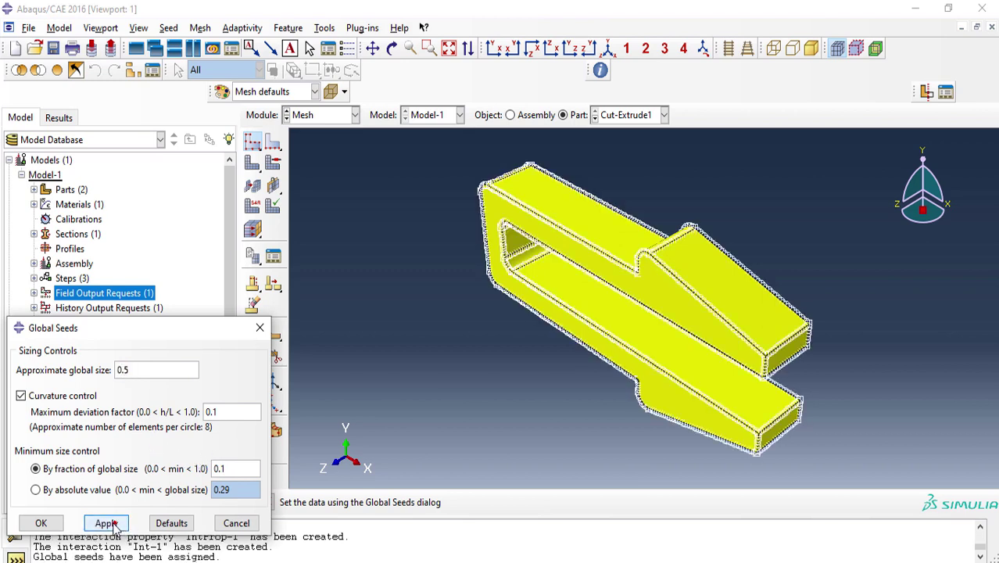
{"action": "left_click", "coordinate": [41, 524]}
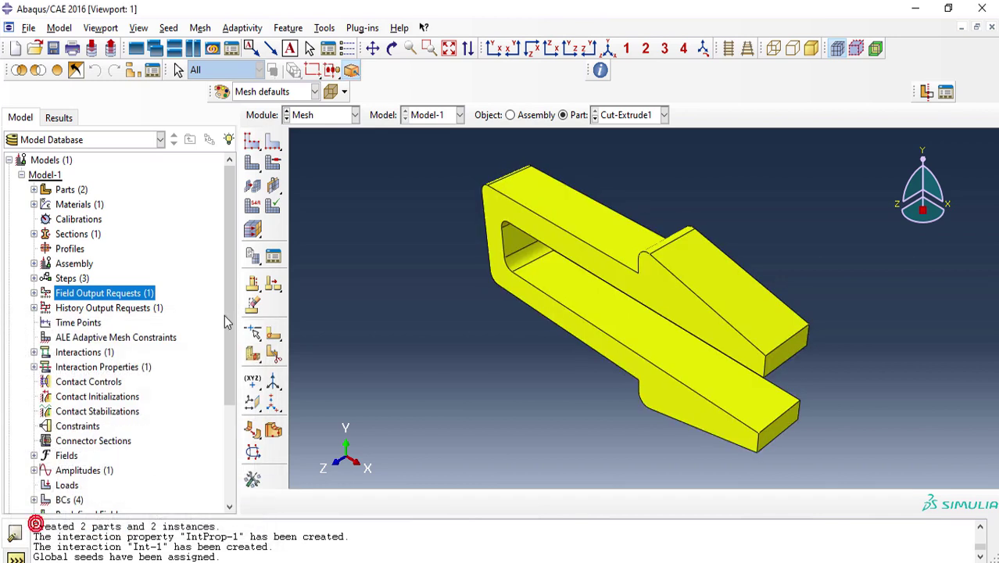
{"action": "left_click", "coordinate": [252, 165]}
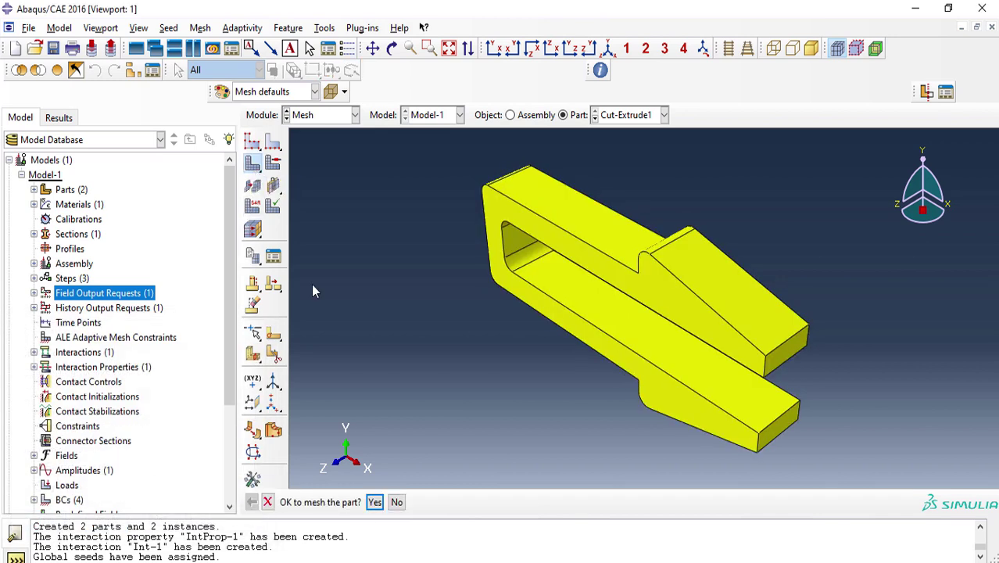
{"action": "left_click", "coordinate": [375, 502]}
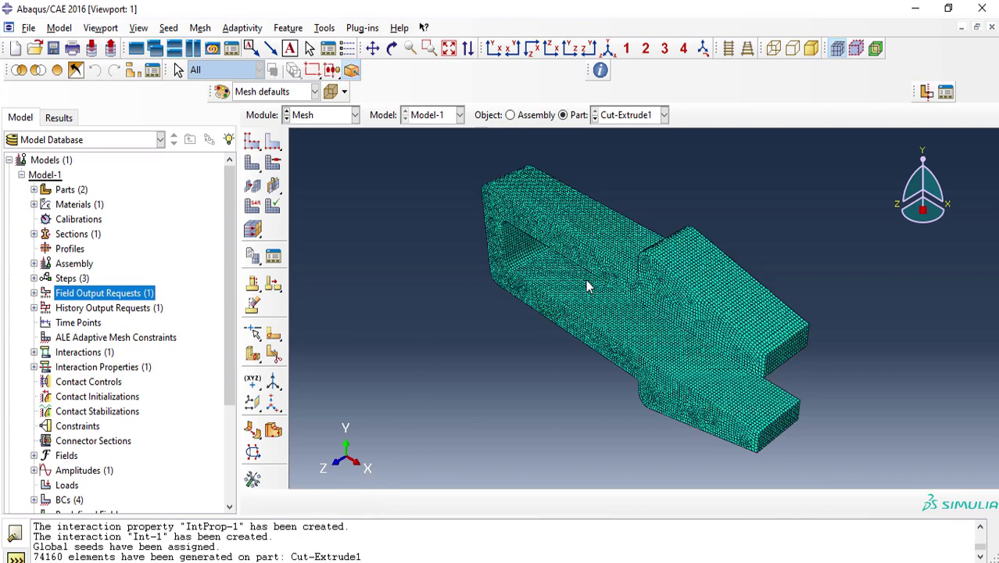
Seed the Fillet9 part with a global size of 0.5 and generate its mesh
{"action": "left_click", "coordinate": [625, 118]}
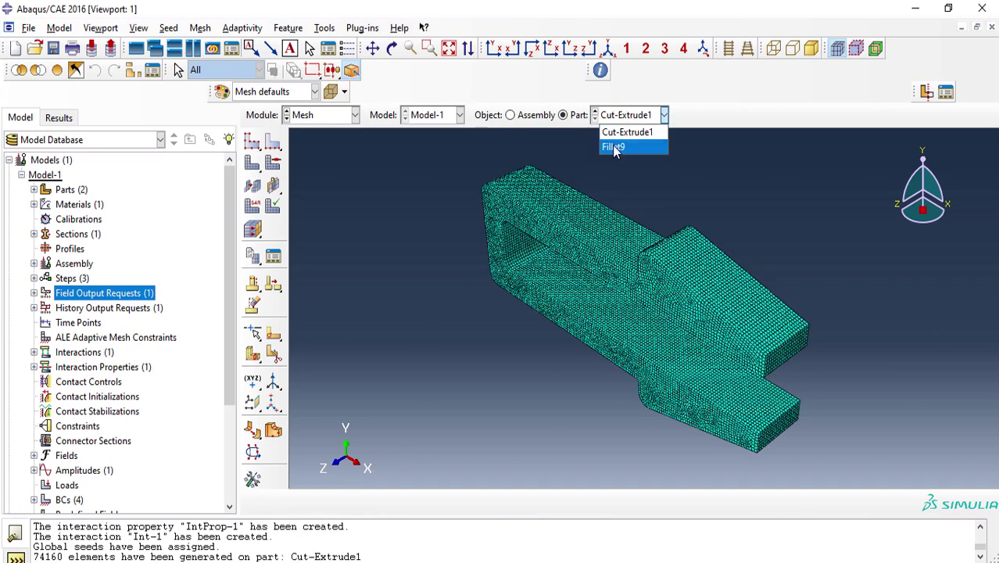
{"action": "left_click", "coordinate": [616, 148]}
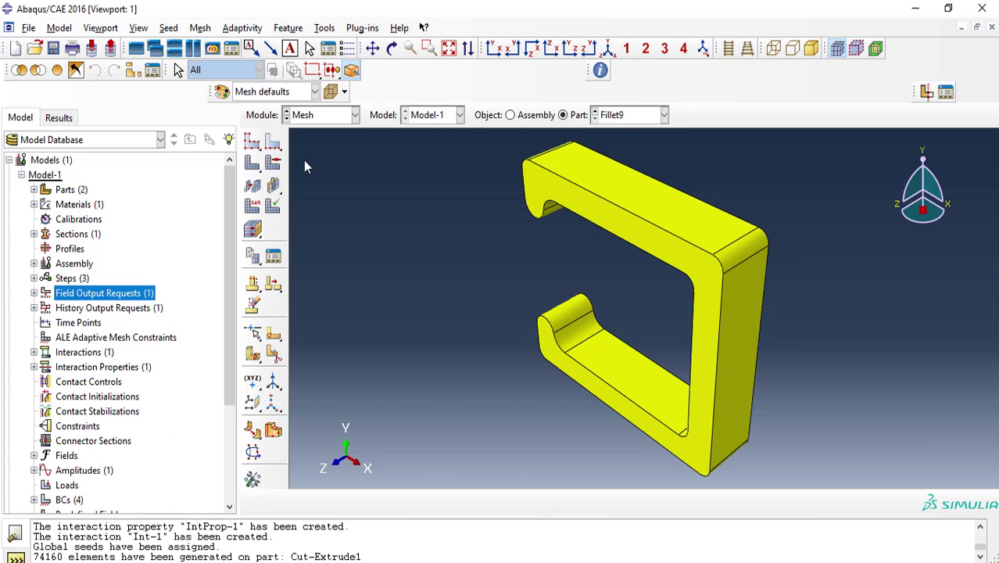
{"action": "left_click", "coordinate": [252, 144]}
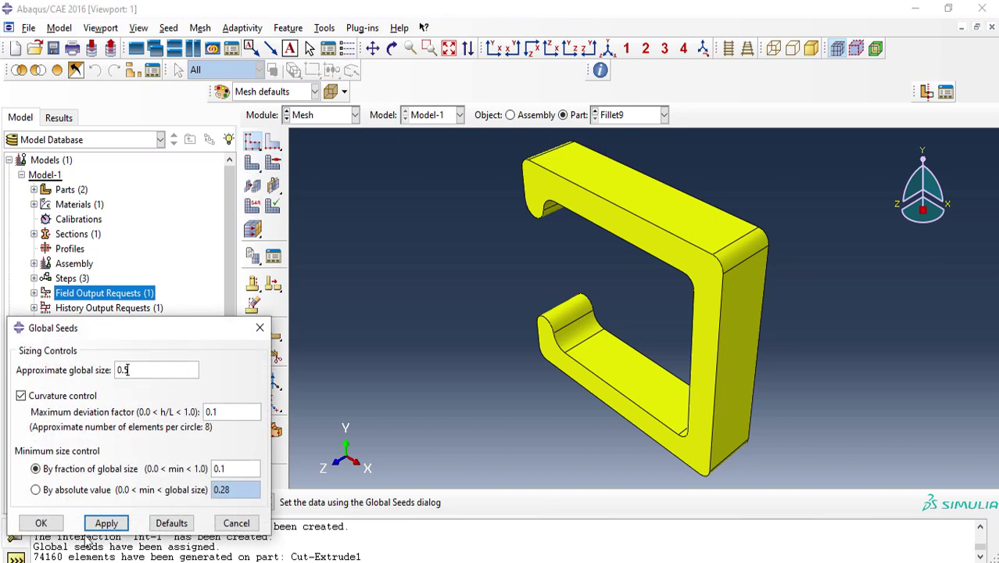
{"action": "left_click", "coordinate": [105, 522]}
{"action": "left_click", "coordinate": [41, 523]}
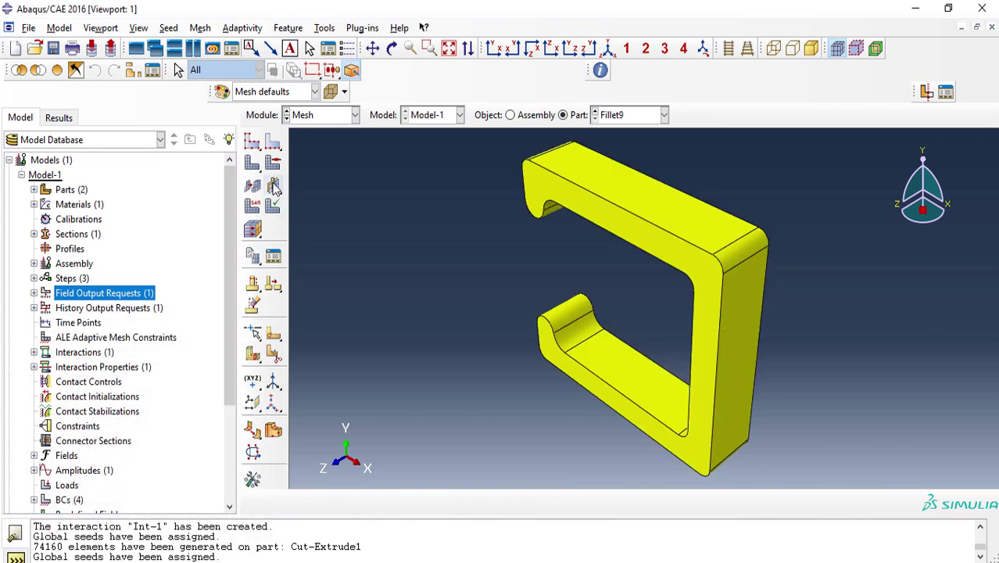
{"action": "left_click", "coordinate": [252, 161]}
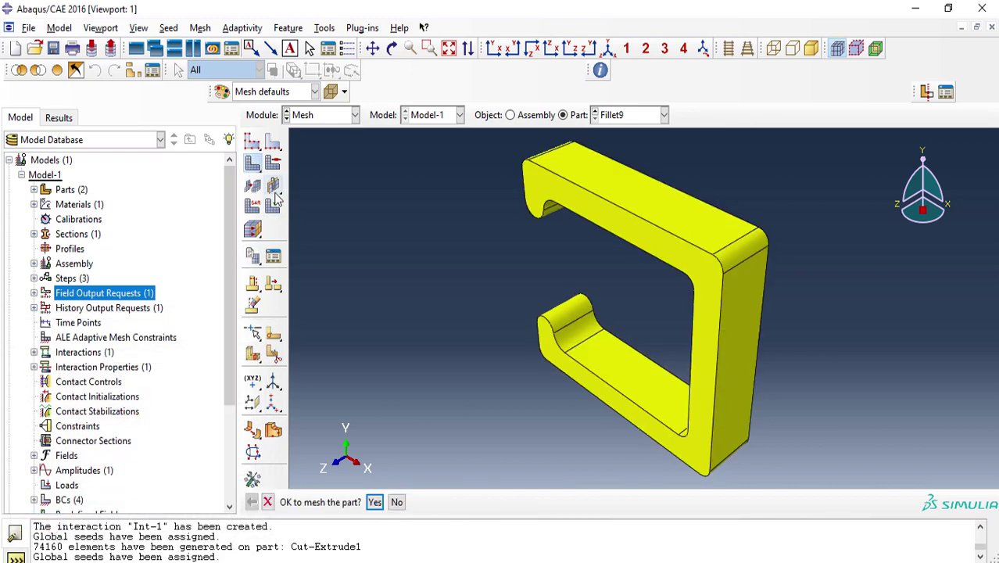
{"action": "left_click", "coordinate": [376, 506]}
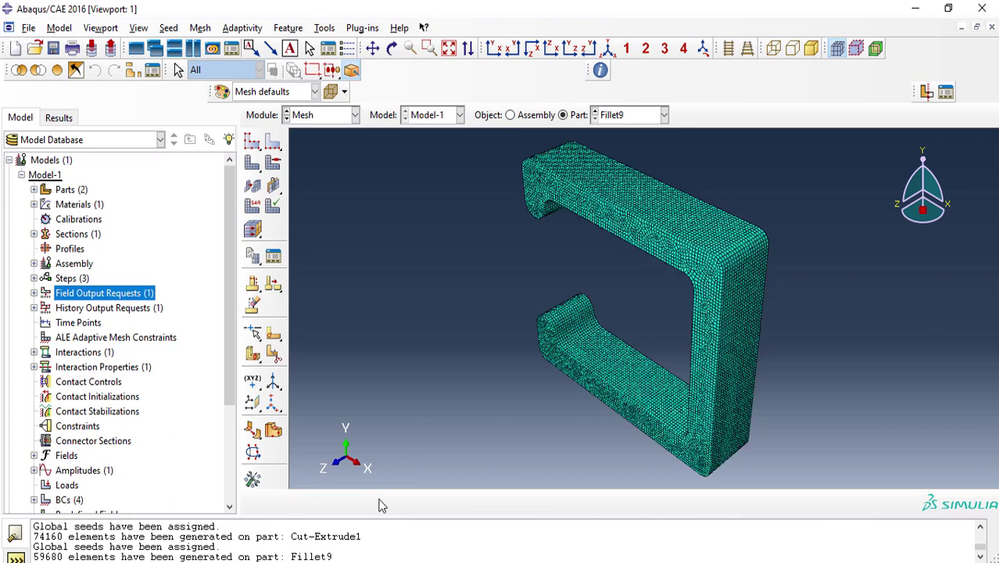
Create a full-analysis job named Job-1010 for Model-1 of the meshed assembly and submit it for analysis
{"action": "left_click", "coordinate": [545, 118]}
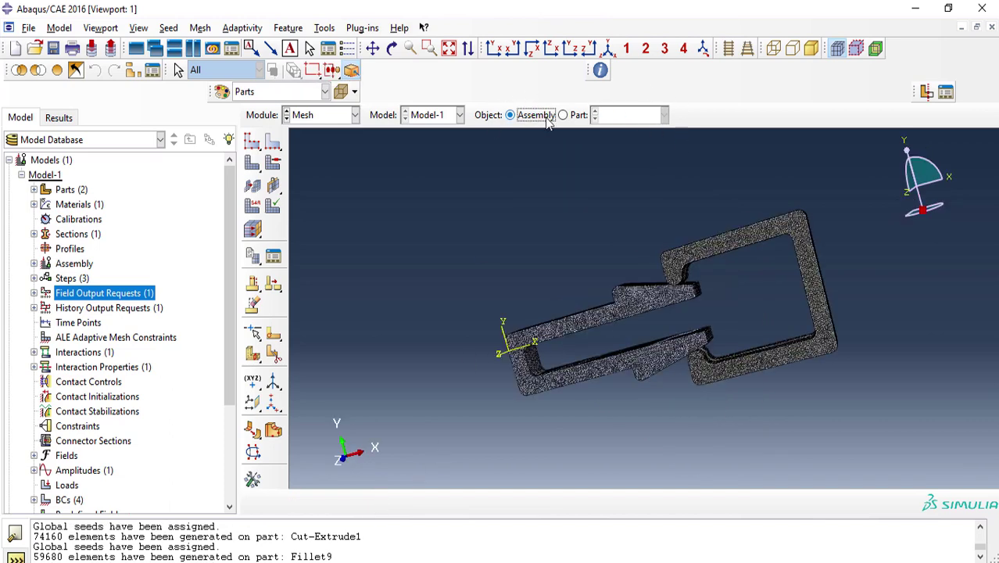
{"action": "scroll", "coordinate": [749, 317], "scroll_direction": "up", "scroll_amount": 1}
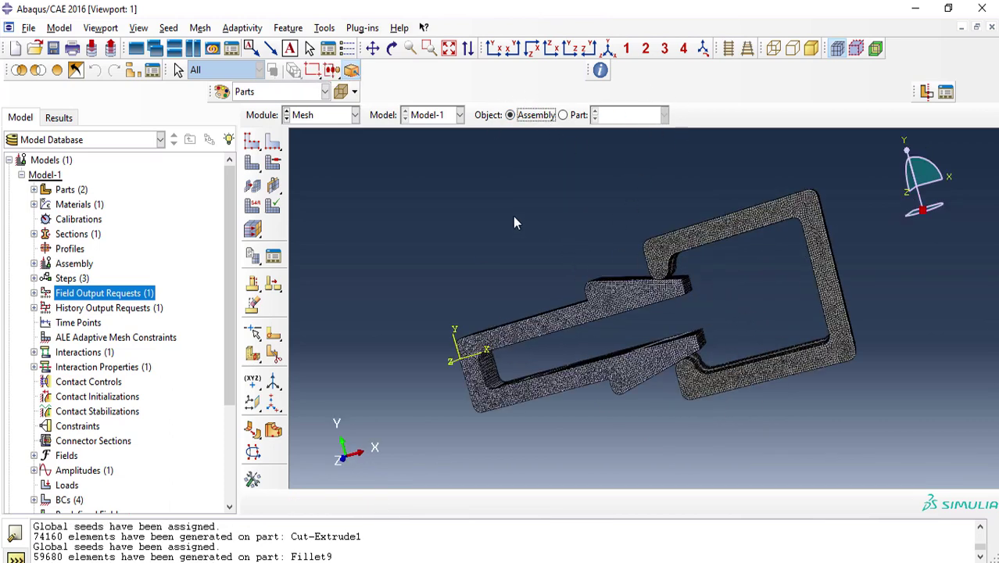
{"action": "left_click", "coordinate": [355, 115]}
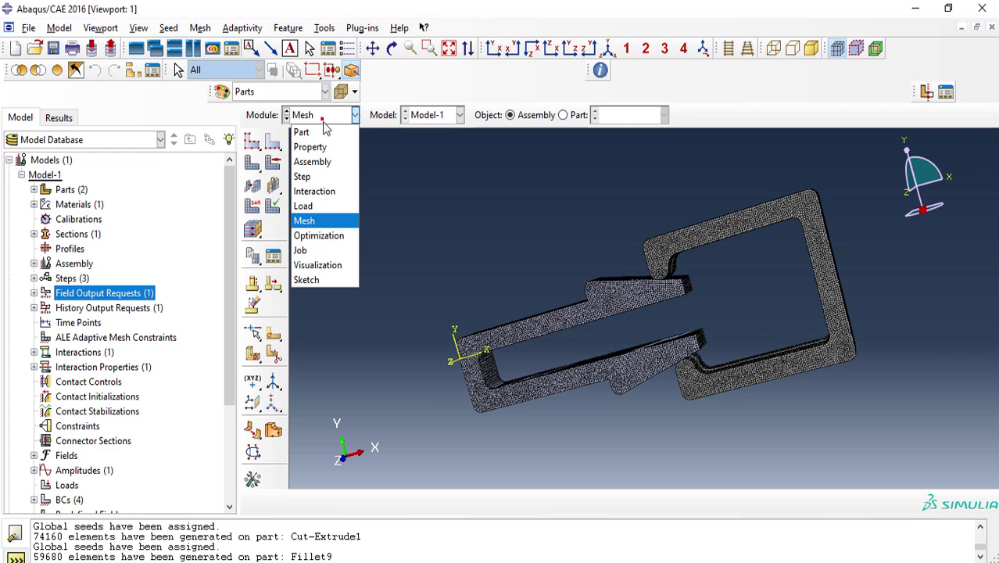
{"action": "left_click", "coordinate": [317, 252]}
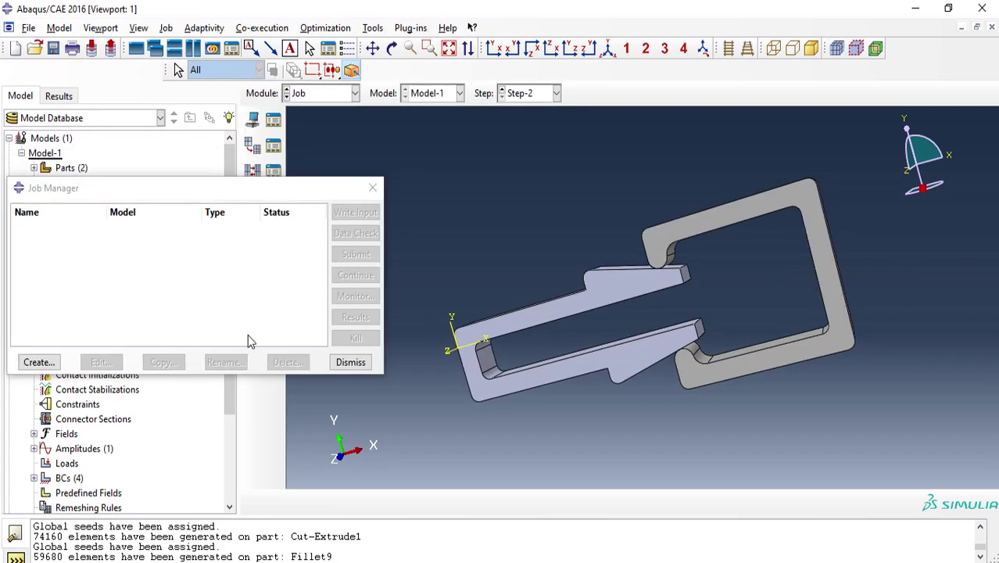
{"action": "left_click", "coordinate": [48, 364]}
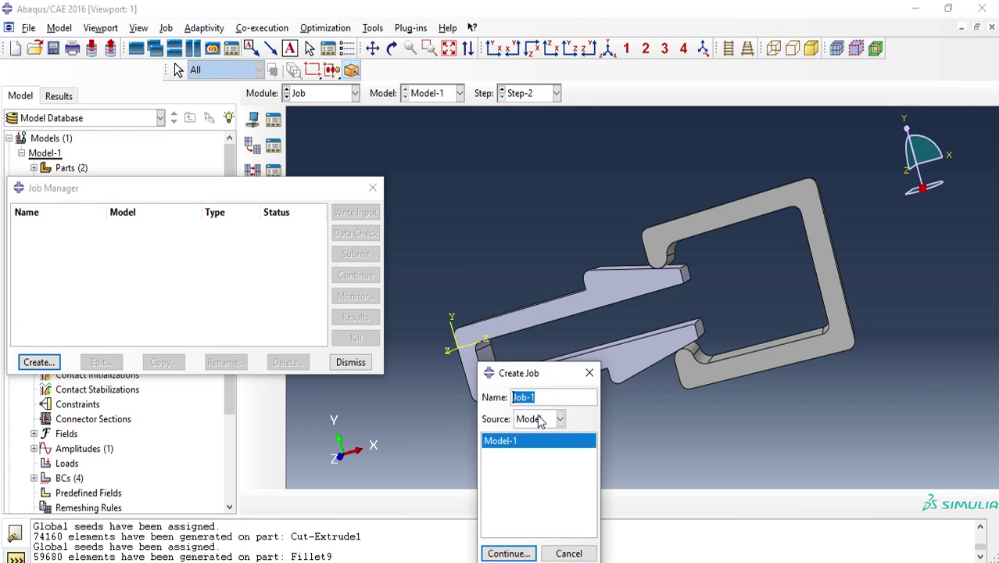
{"action": "left_click", "coordinate": [539, 396]}
{"action": "type", "text": "1"}
{"action": "key", "text": "BackSpace"}
{"action": "type", "text": "010"}
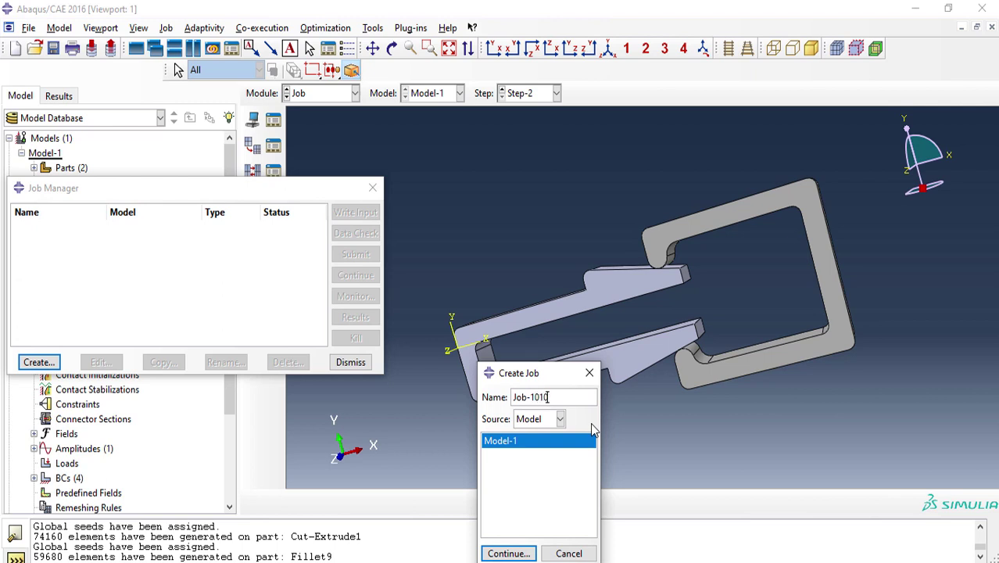
{"action": "left_click", "coordinate": [508, 553]}
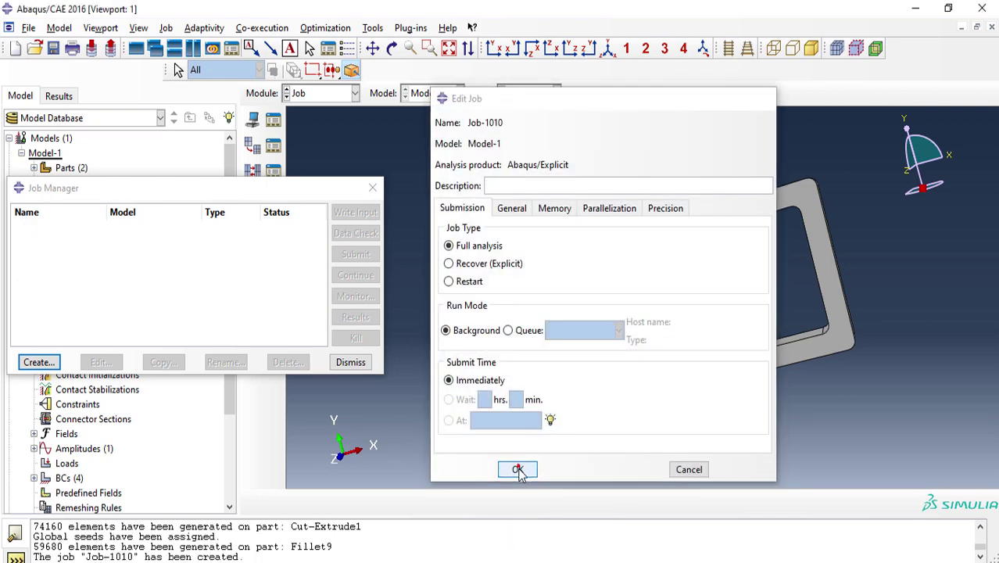
{"action": "left_click", "coordinate": [517, 467]}
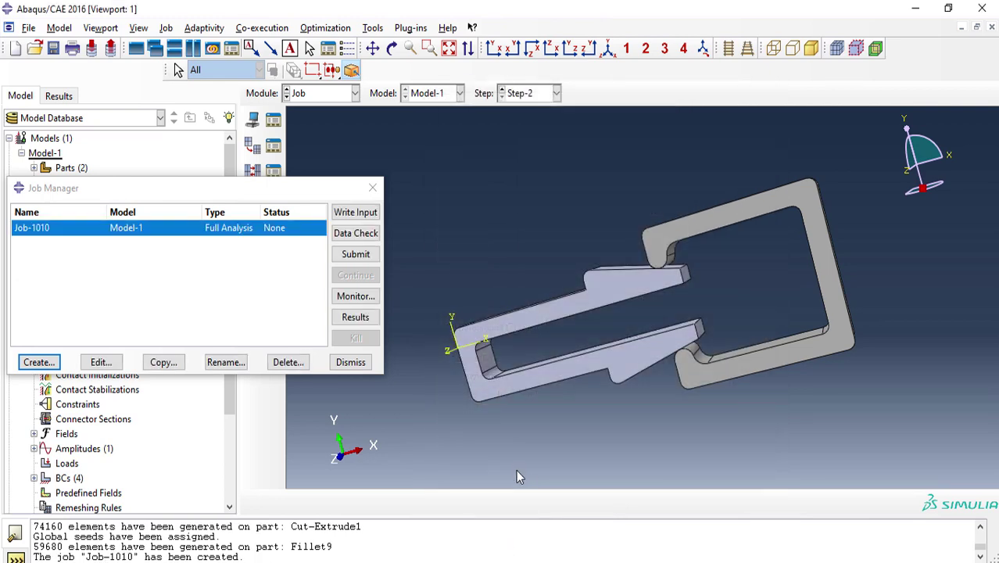
{"action": "left_click", "coordinate": [344, 257]}
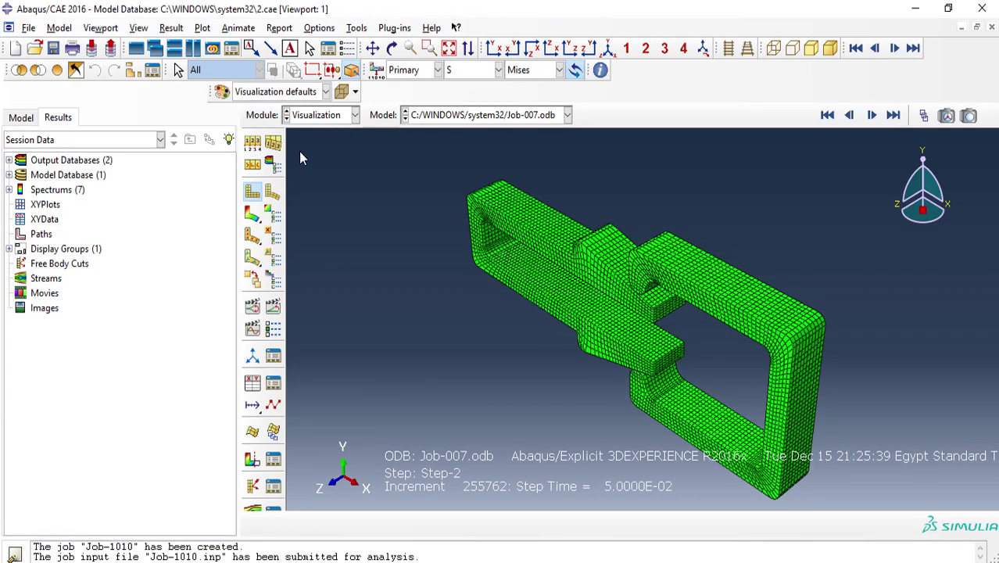
Plot the Mises stress contours on the deformed shape from Job-007.odb and animate their time history in the front XY view
{"action": "left_click", "coordinate": [334, 117]}
{"action": "left_click", "coordinate": [318, 265]}
{"action": "left_click", "coordinate": [252, 215]}
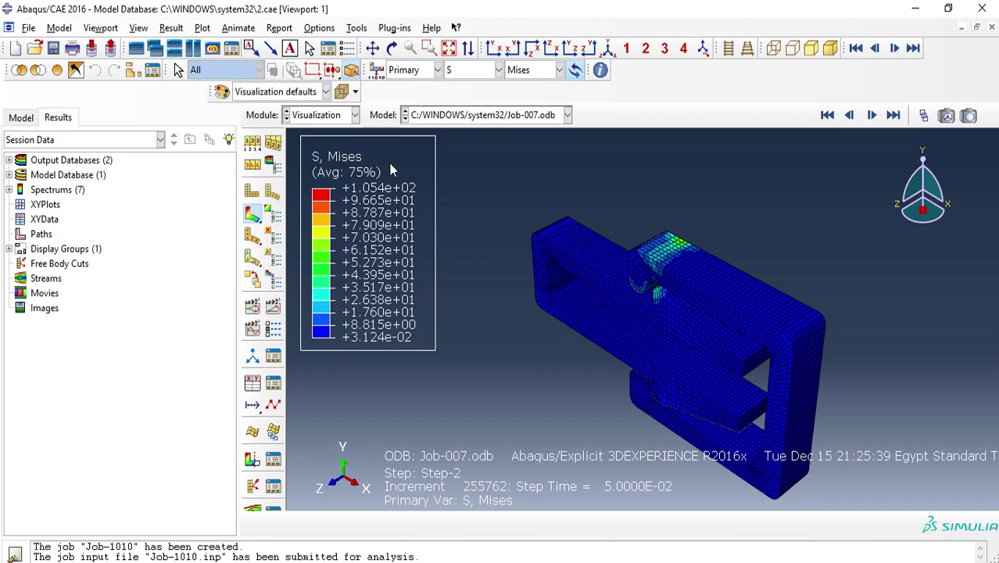
{"action": "left_click", "coordinate": [493, 47]}
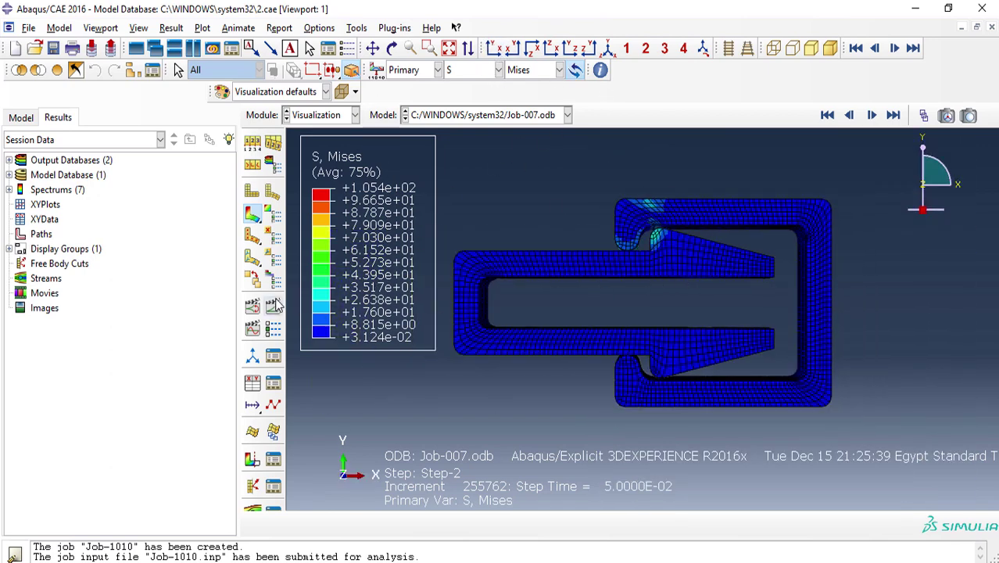
{"action": "left_click", "coordinate": [279, 307]}
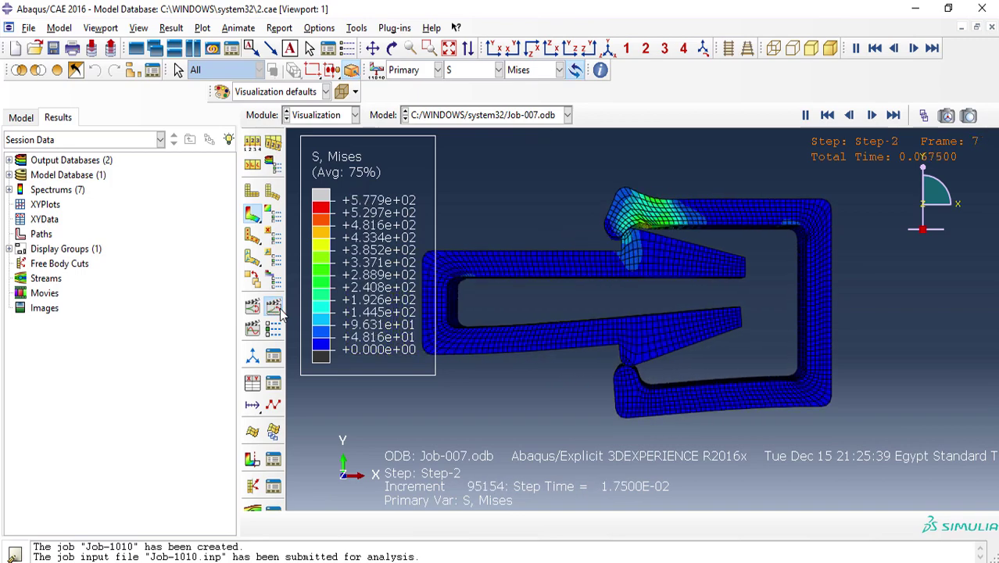